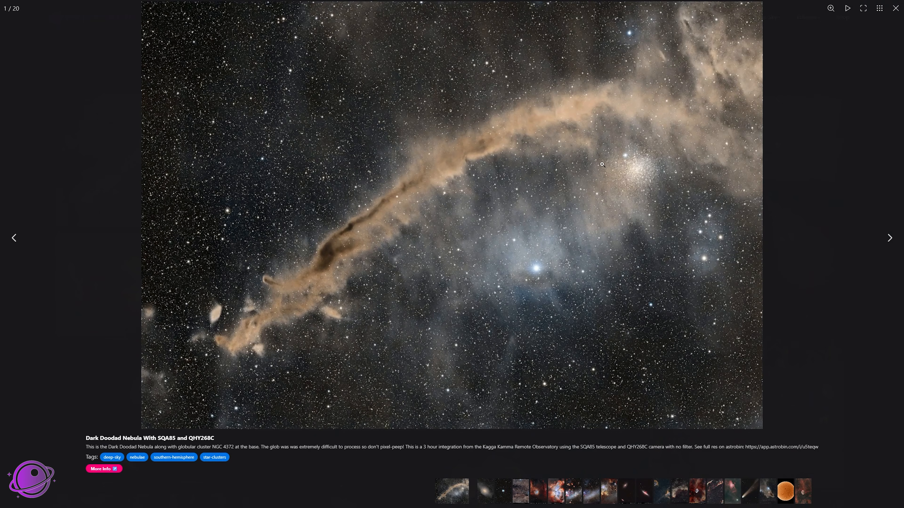
- View the Dark Doodad Nebula photo enlarged in the image gallery
click(602, 164)
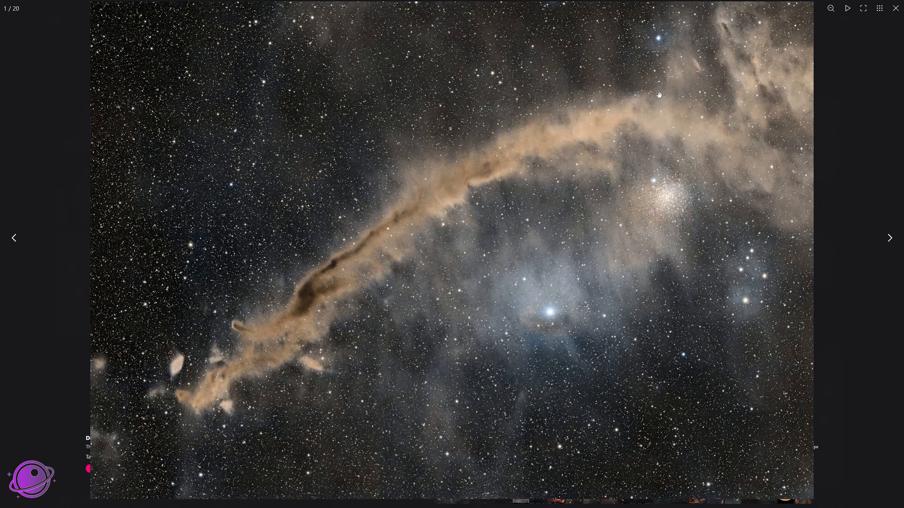
click(402, 179)
click(103, 155)
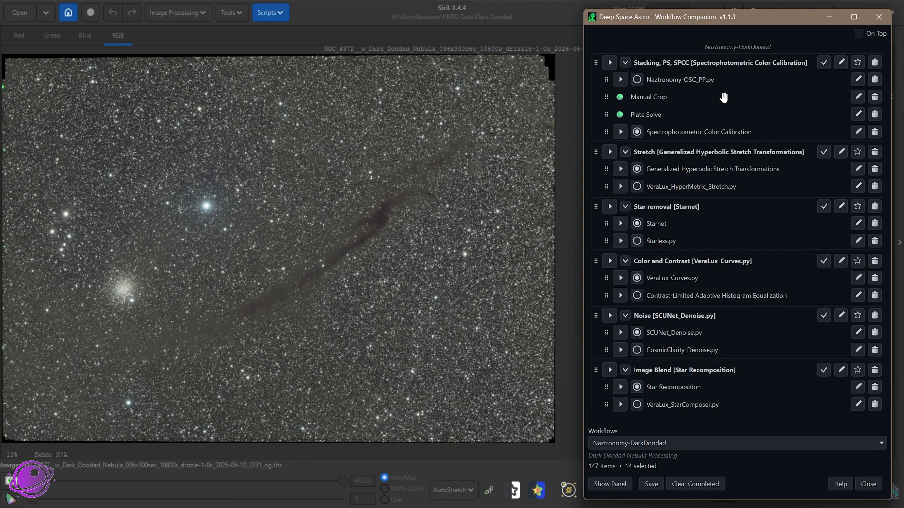
- Launch the Naztronomy-OSC_PP.py preprocessor from the workflow to view its window, and close it without loading files
click(620, 79)
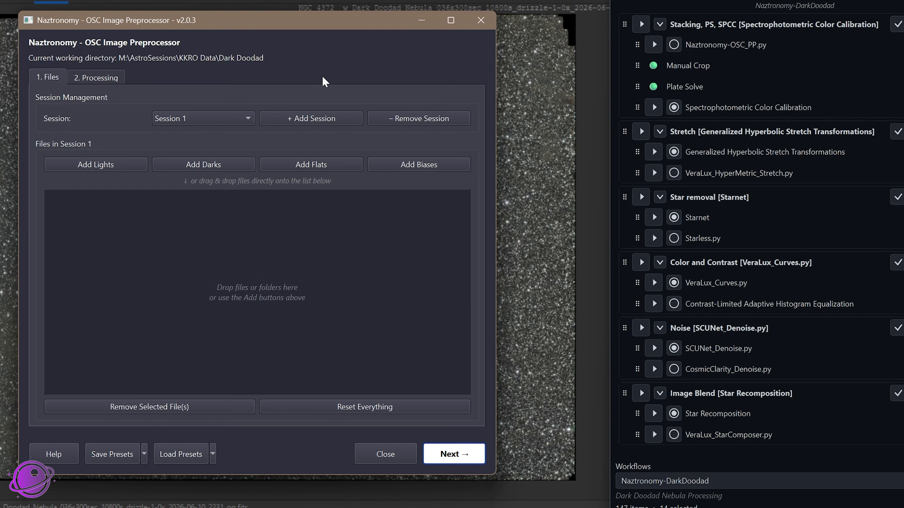
drag(339, 26, 434, 418)
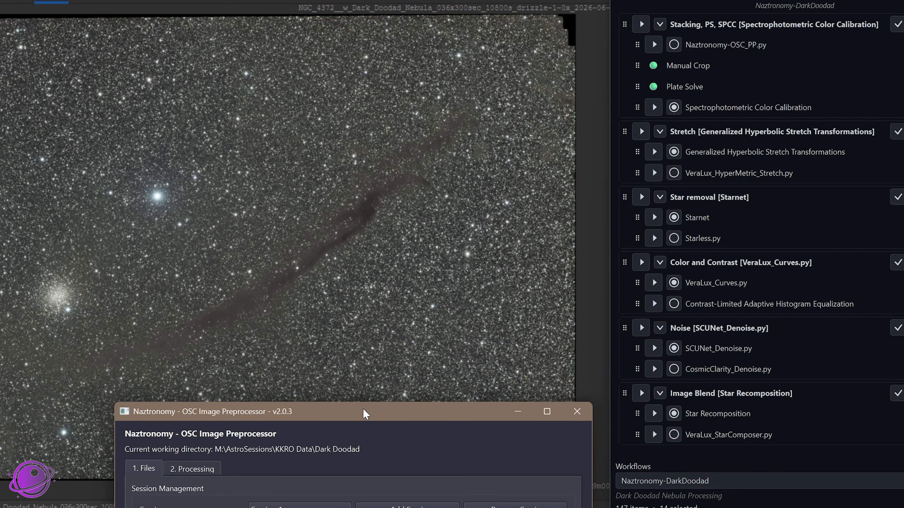
drag(367, 413, 294, 0)
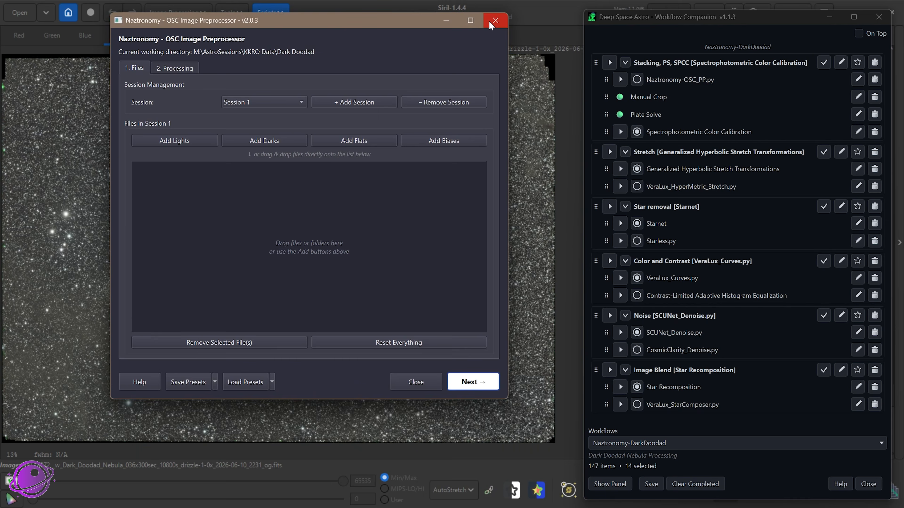
click(490, 24)
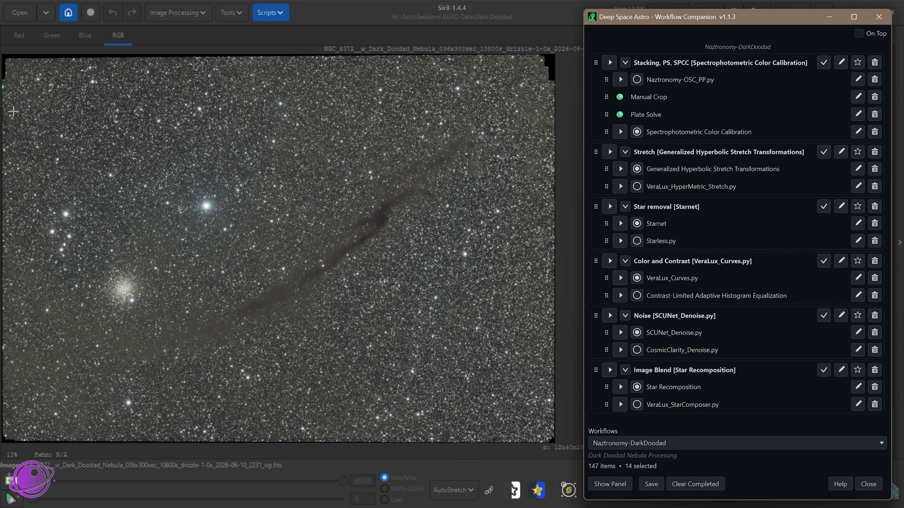
- Crop the image to about 6027 × 4105 px, cutting off the uneven stacking edges around the frame
drag(13, 75, 551, 432)
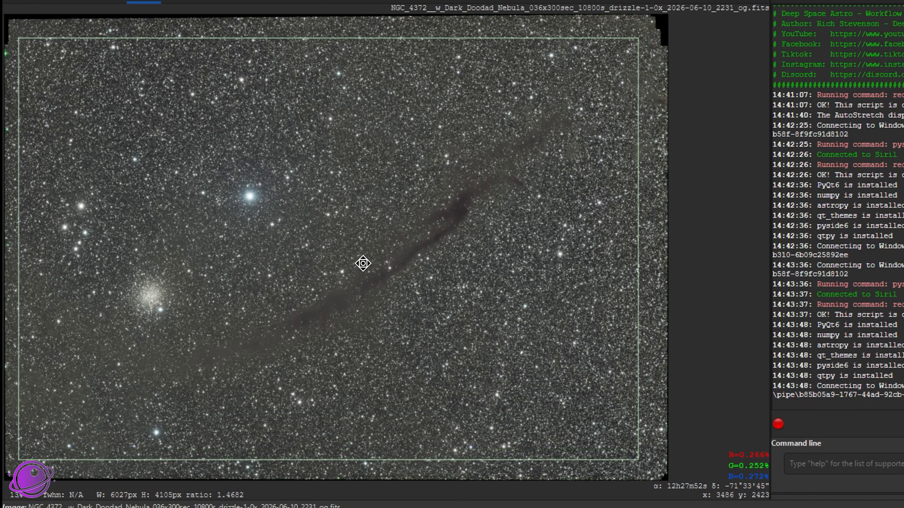
right_click(313, 264)
mouse_move(408, 371)
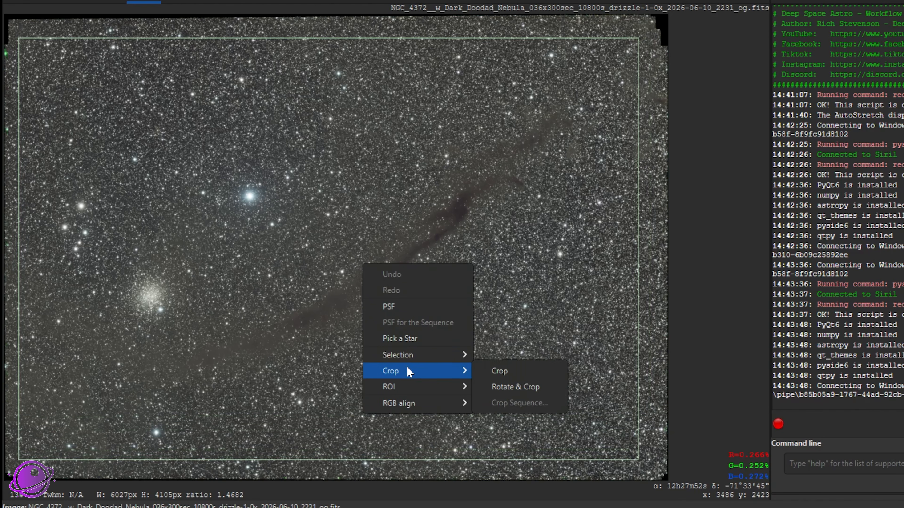
click(510, 377)
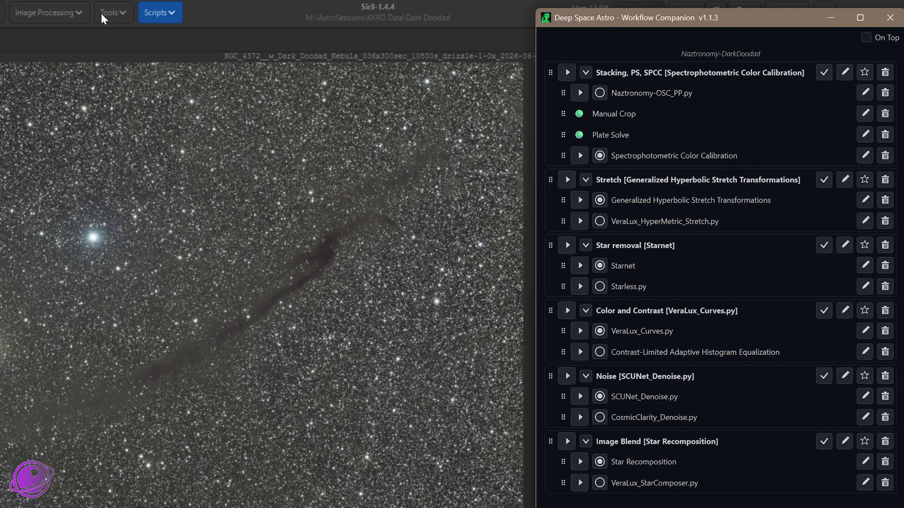
- Plate solve the cropped image with the Siril solver at 407.4 mm focal length and 3.76 µm pixel size
click(107, 15)
click(85, 63)
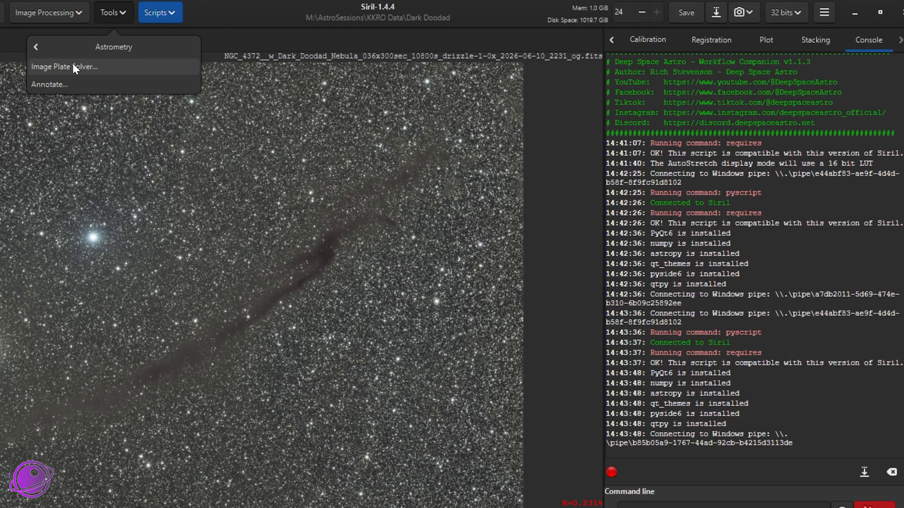
click(95, 74)
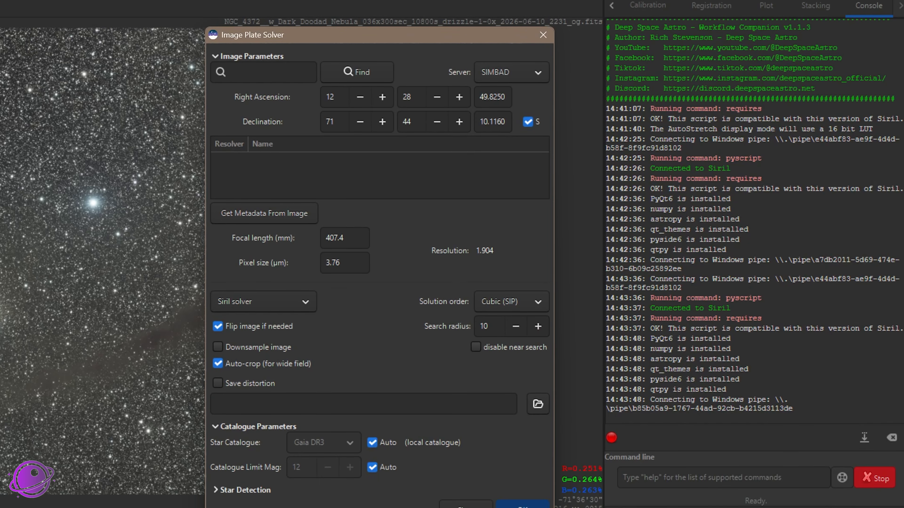
click(529, 484)
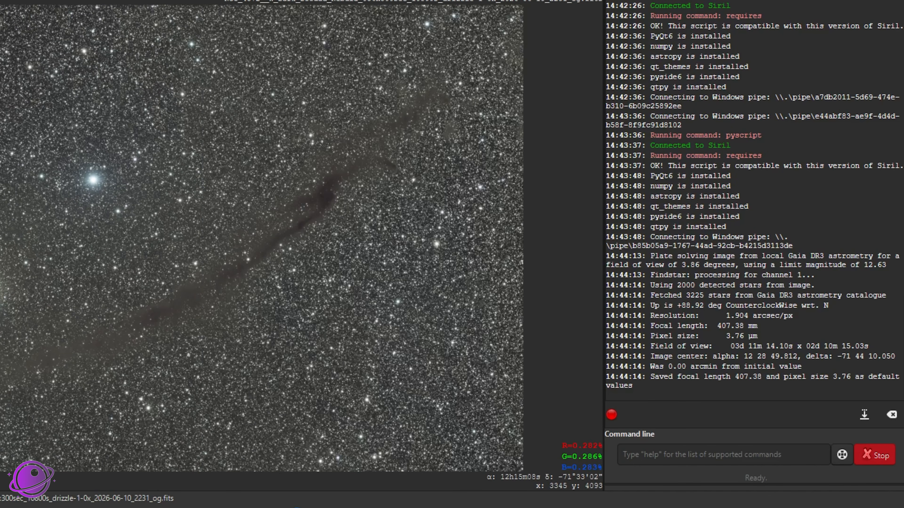
- Run Spectrophotometric Color Calibration with Average Spiral Galaxy white reference, Sony IMX571 sensor and No filter, and close its plots and dialog
key(alt+Tab)
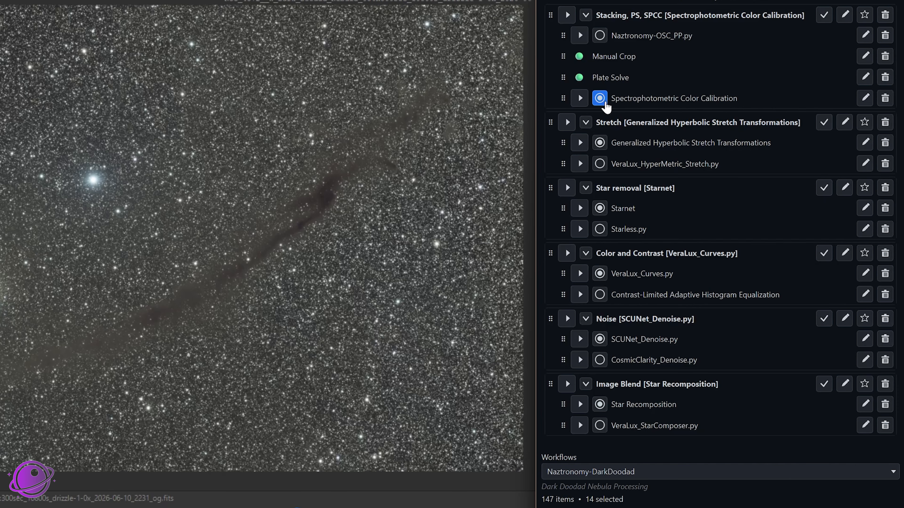
click(580, 98)
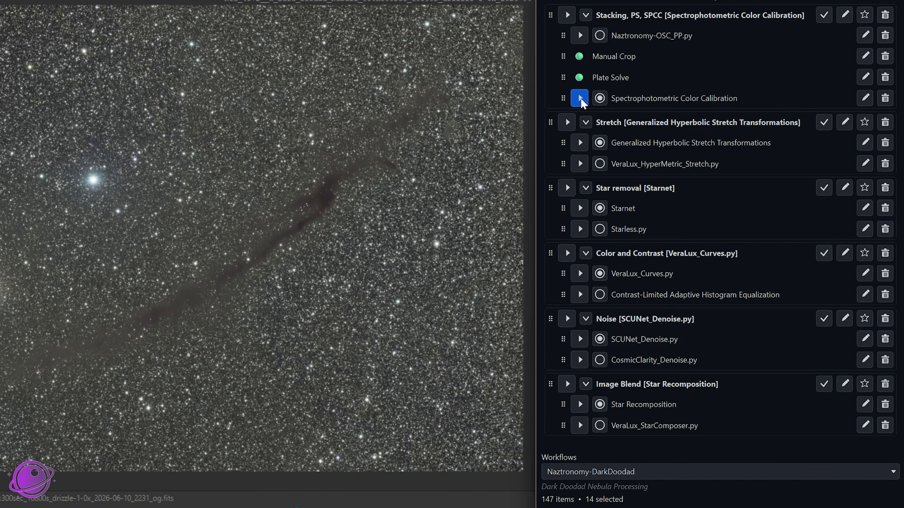
drag(428, 113, 321, 119)
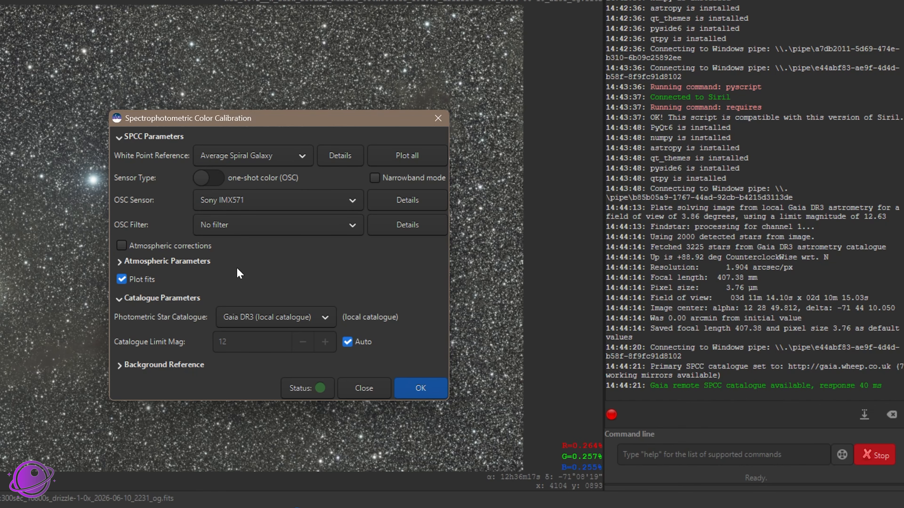
click(425, 388)
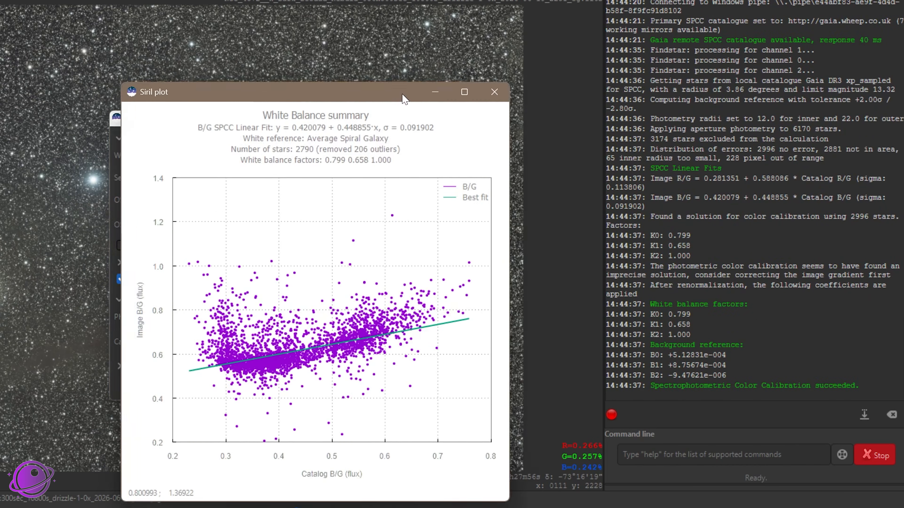
drag(404, 92, 451, 78)
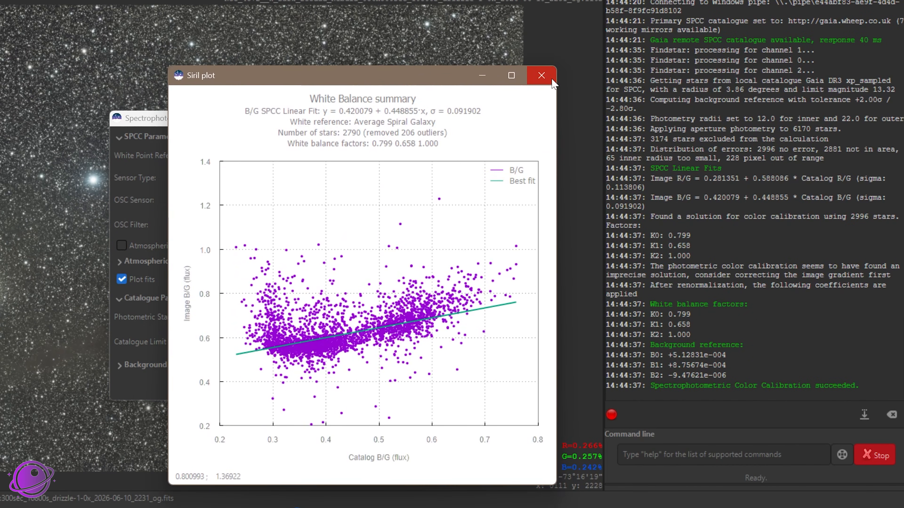
click(551, 78)
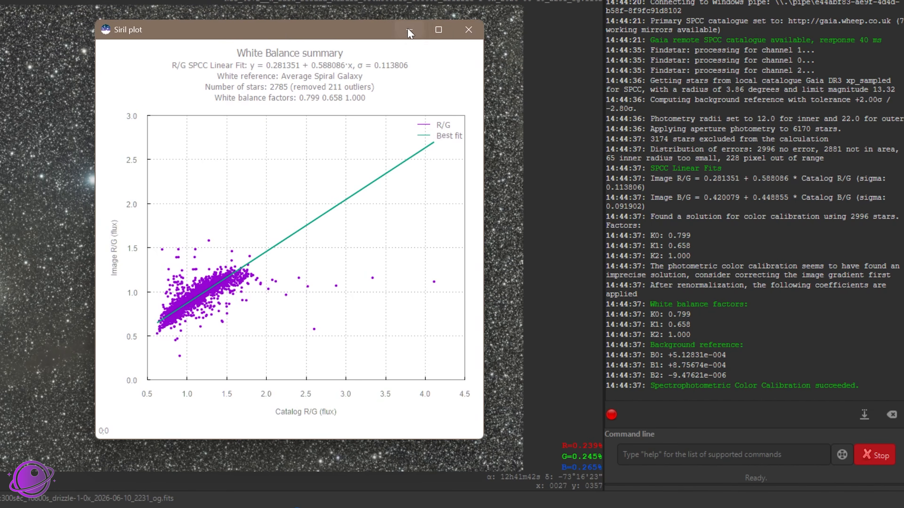
click(469, 29)
click(438, 118)
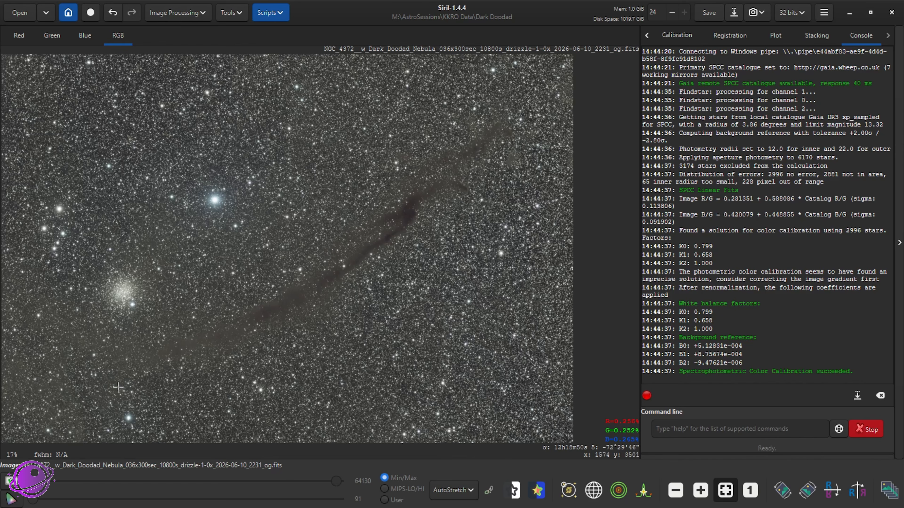
- Mark the Stacking, PS, SPCC stage of the workflow as completed and collapse it
key(alt+Tab)
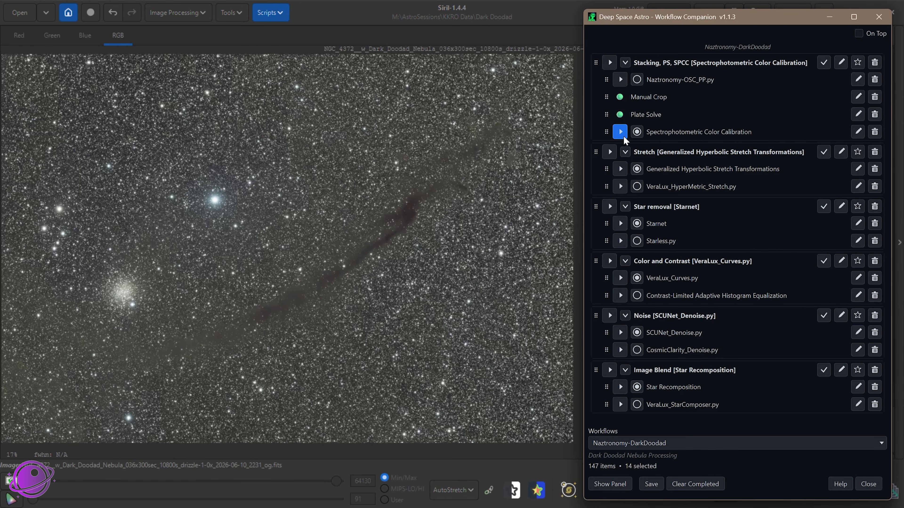
click(828, 68)
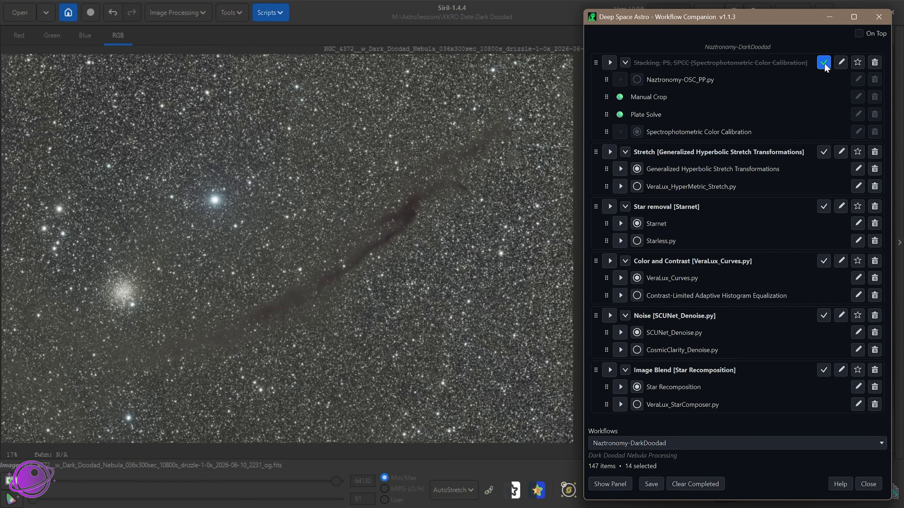
click(625, 62)
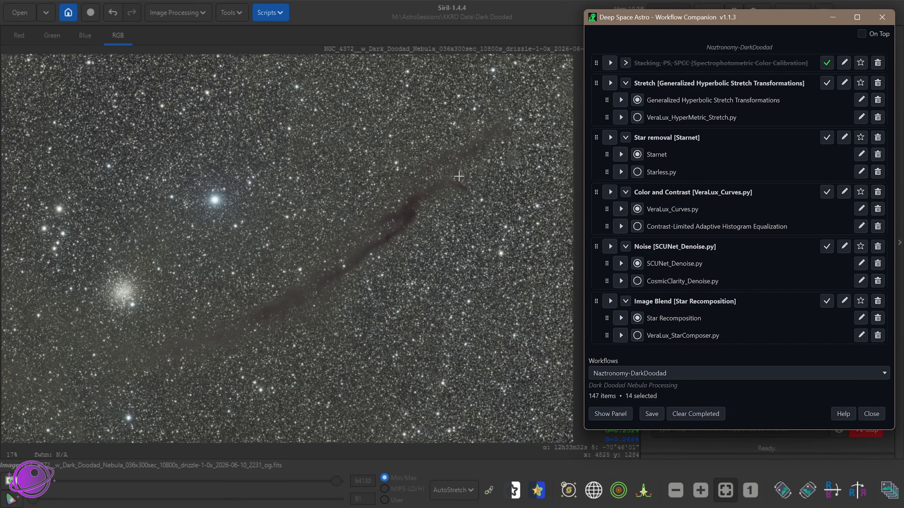
- Examine the colour-calibrated image around the globular cluster and the dark nebula
scroll(81, 293, up, 3)
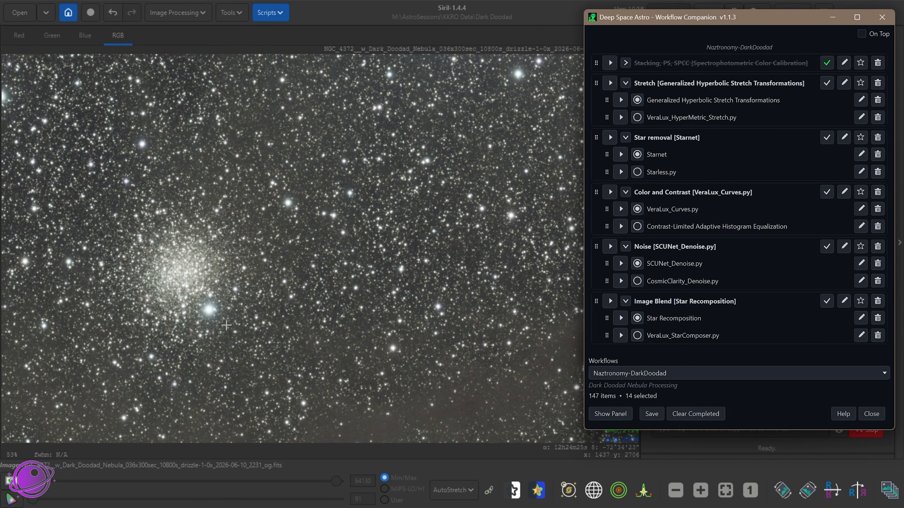
scroll(164, 282, down, 2)
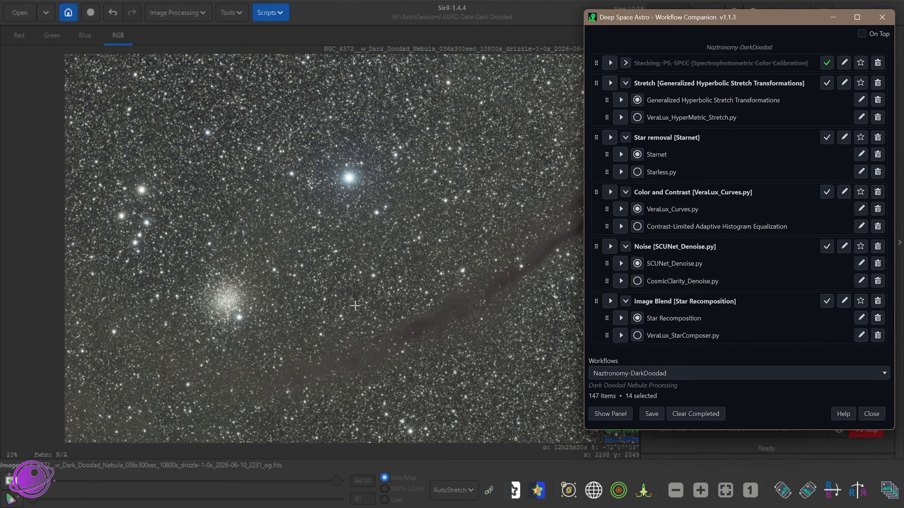
drag(391, 285, 334, 288)
click(311, 300)
drag(404, 284, 338, 292)
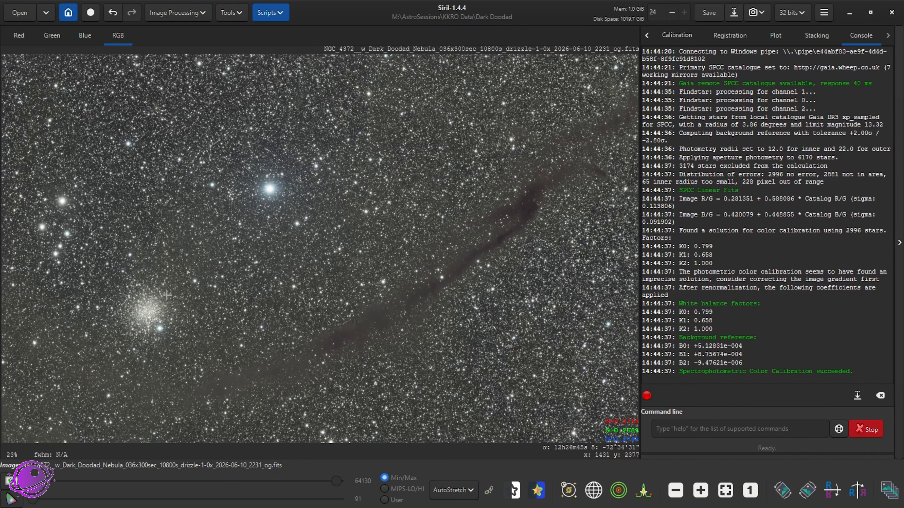
scroll(224, 293, down, 1)
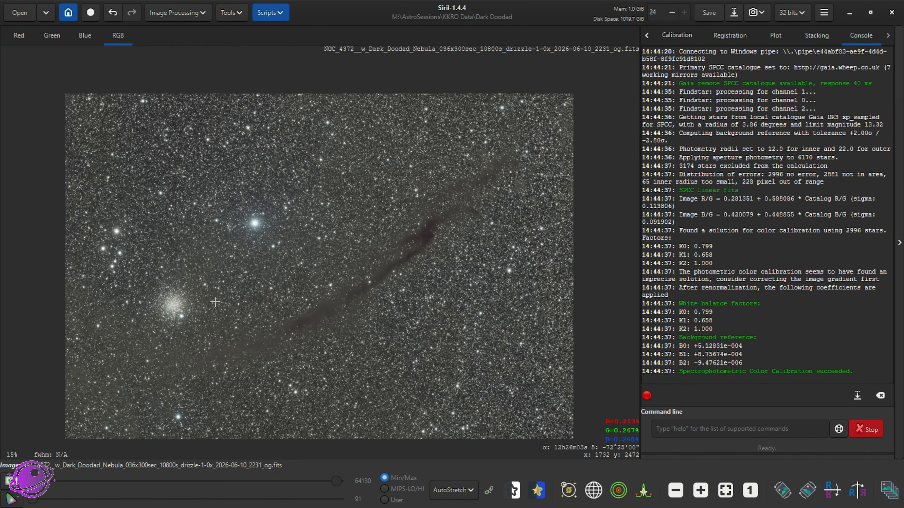
scroll(214, 302, up, 2)
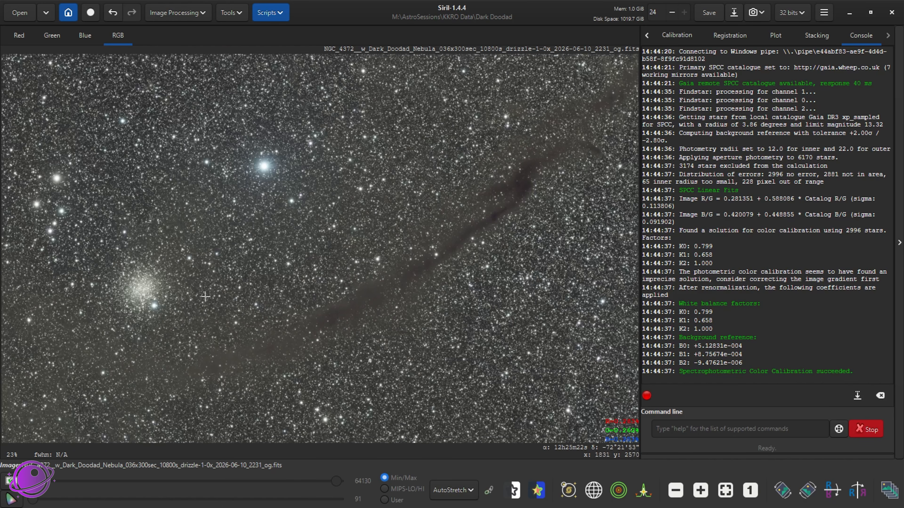
- Choose VeraLux_HyperMetric_Stretch.py for the Stretch stage and launch it with its live preview placed beside the settings
key(alt+Tab)
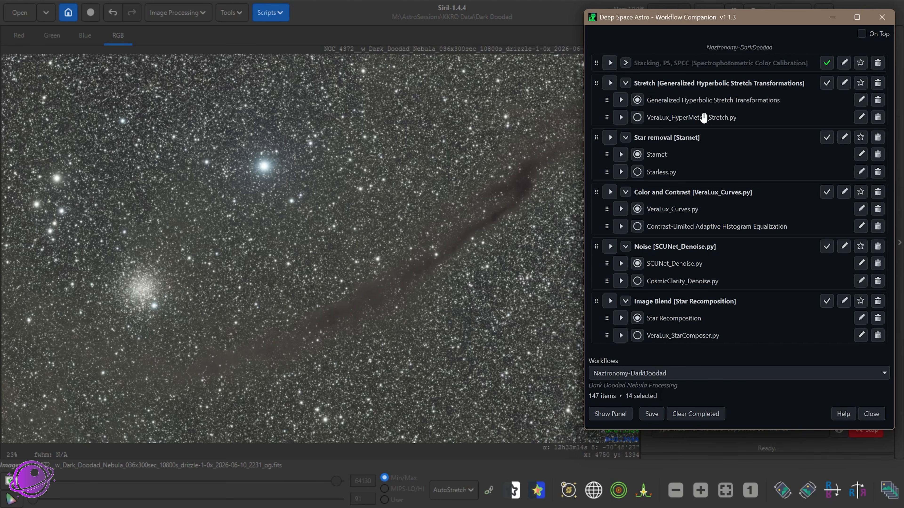
click(636, 117)
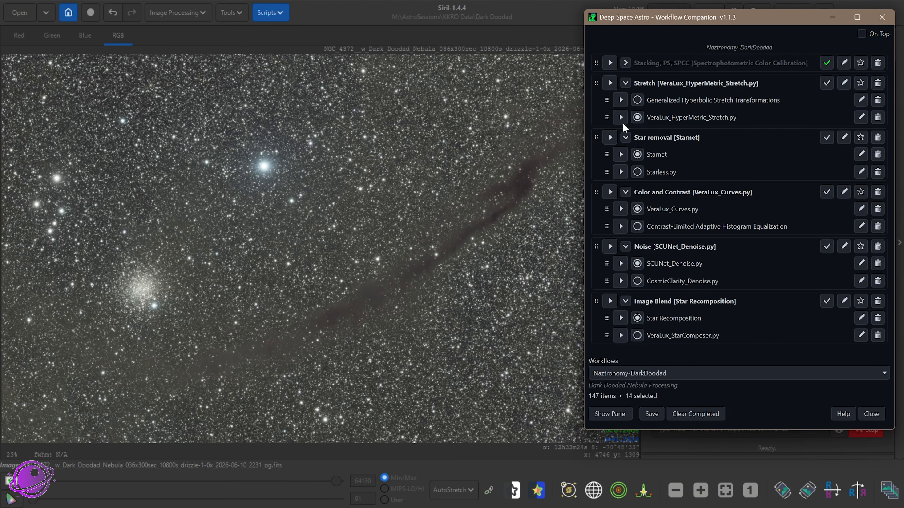
click(620, 118)
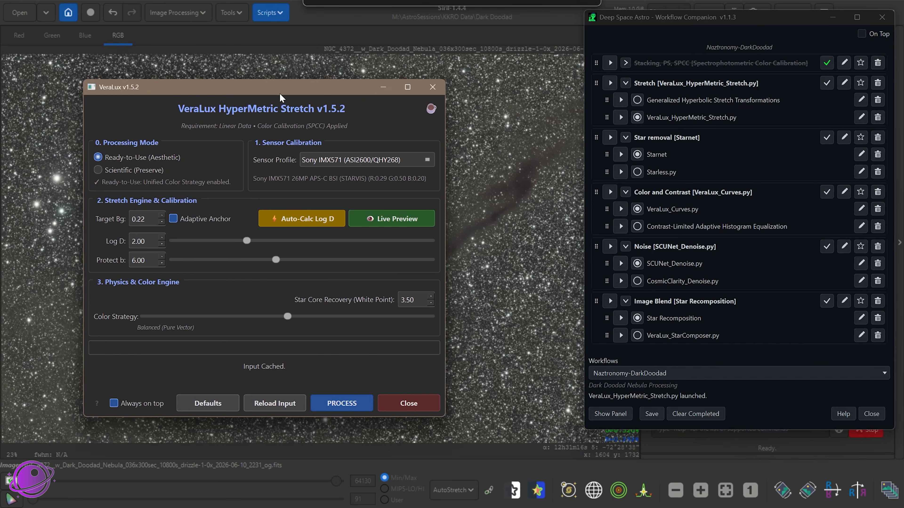
click(357, 194)
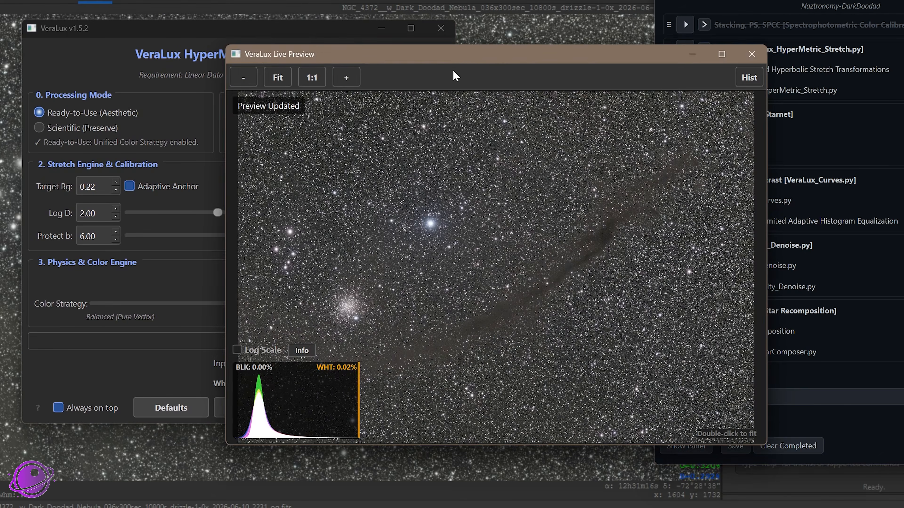
drag(454, 64, 576, 44)
drag(277, 35, 237, 35)
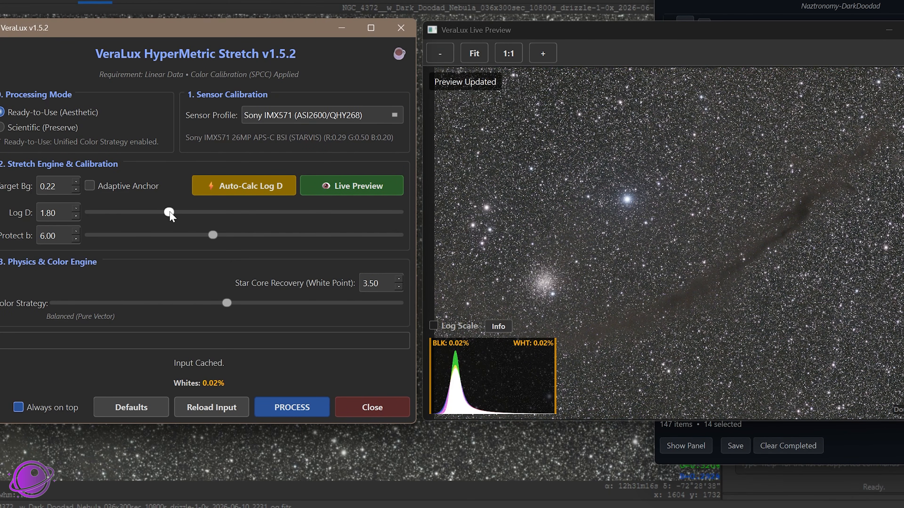
- Auto-calculate Log D for the HyperMetric Stretch and process the image
drag(177, 212, 157, 214)
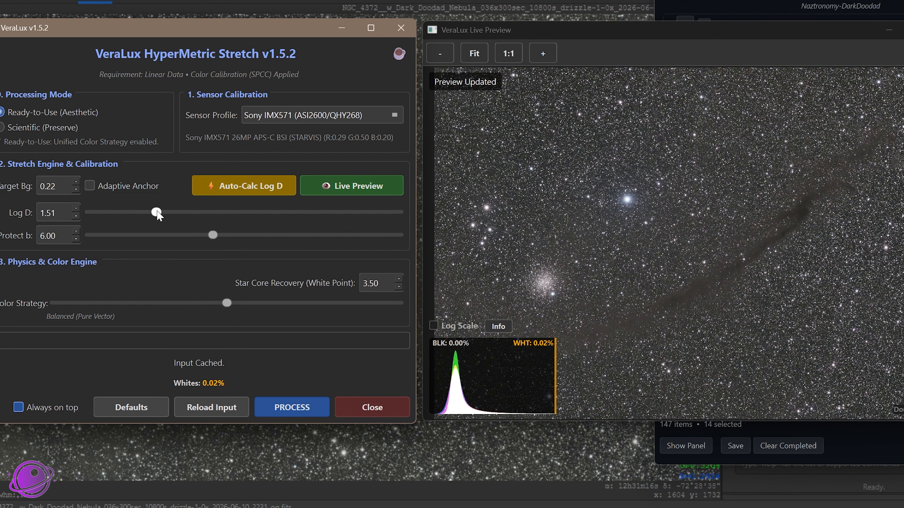
click(253, 188)
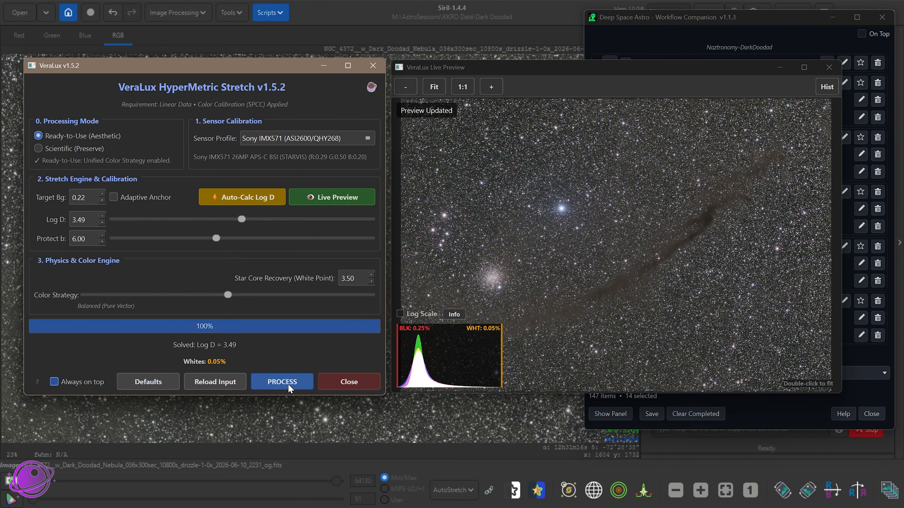
click(298, 409)
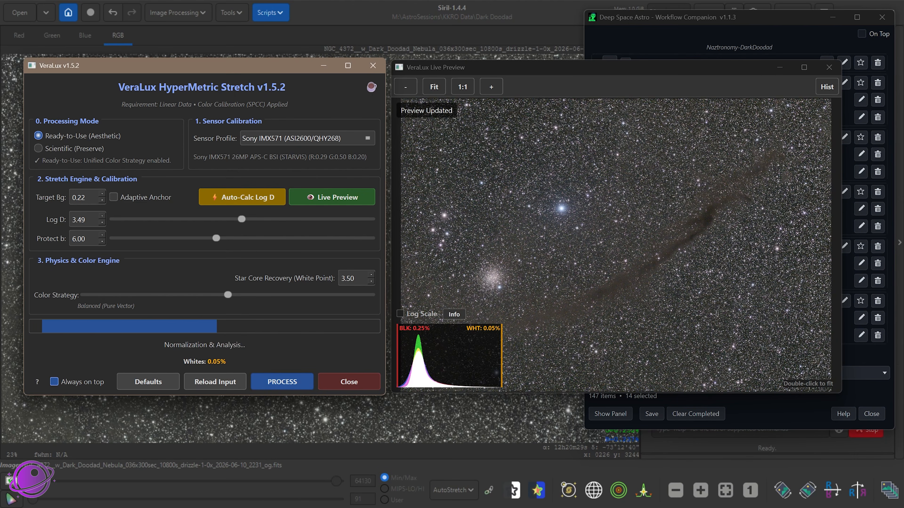
- Close the HyperMetric Stretch tool and switch the image display mode to Linear to view the stretched result
click(347, 386)
click(470, 490)
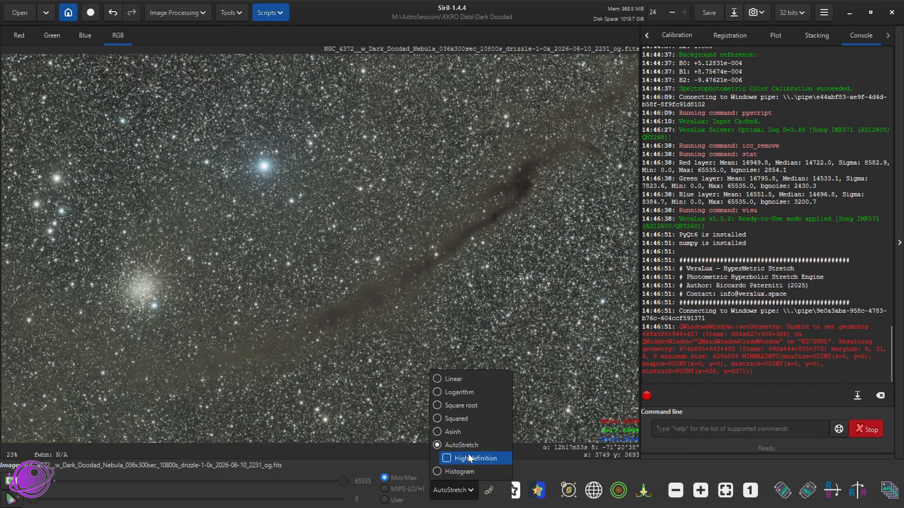
click(453, 383)
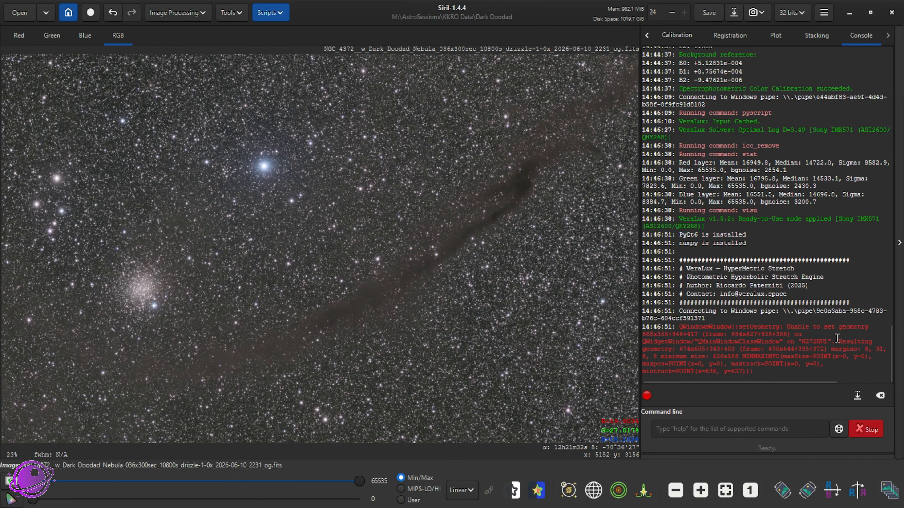
drag(712, 330, 795, 348)
click(784, 356)
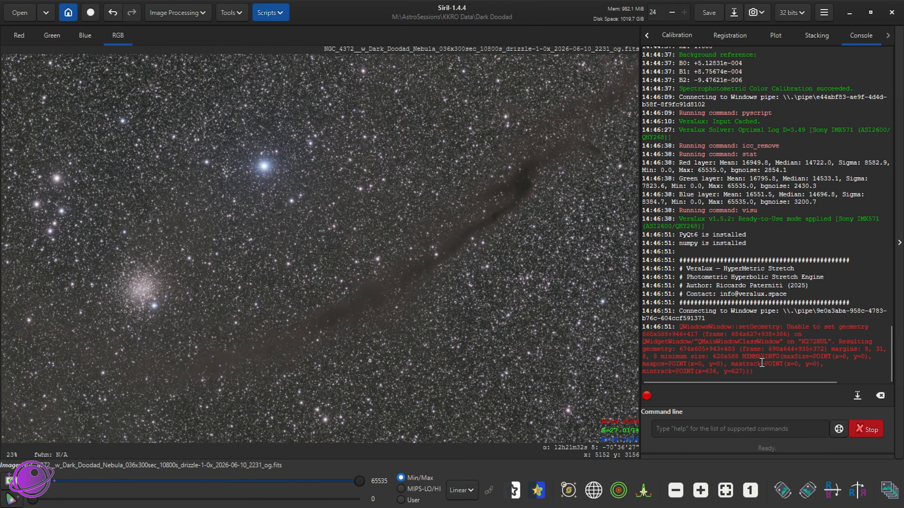
scroll(456, 290, up, 1)
scroll(404, 290, down, 1)
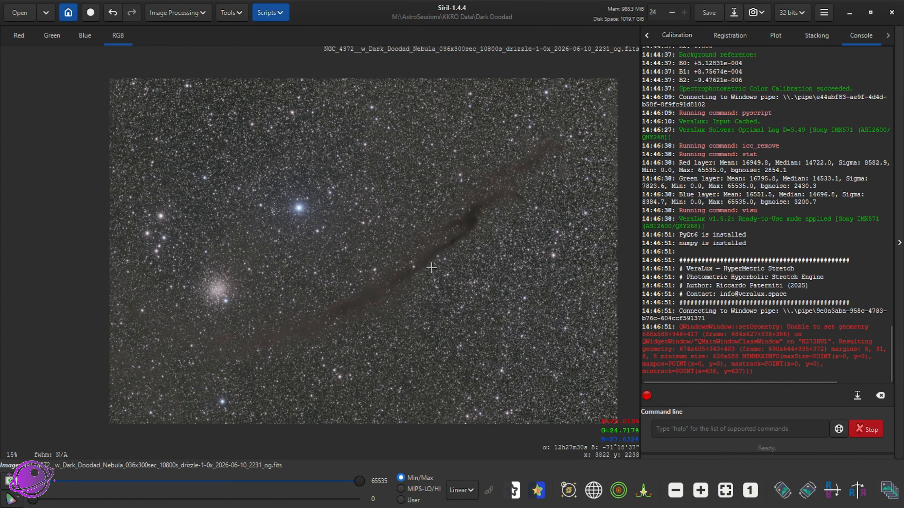
scroll(360, 266, down, 1)
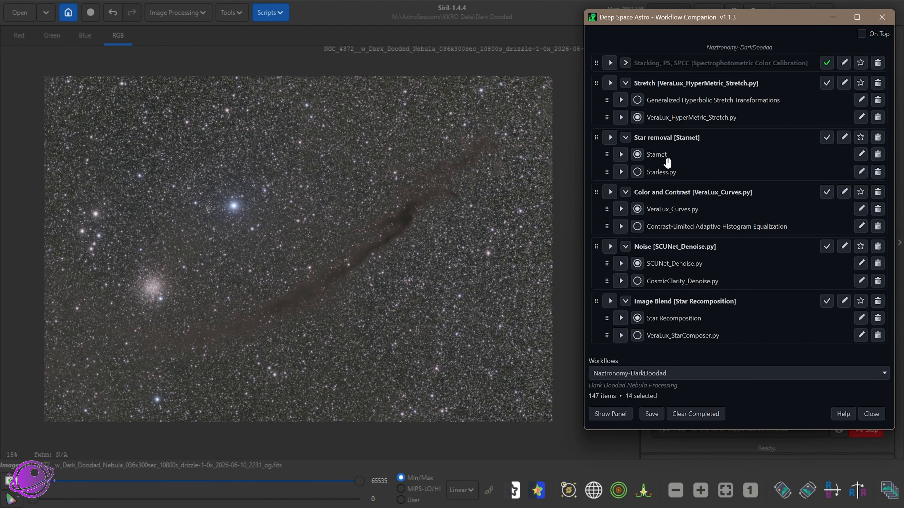
- Mark the Stretch stage as completed, collapse it, and launch Starless.py for the Star removal stage
click(825, 85)
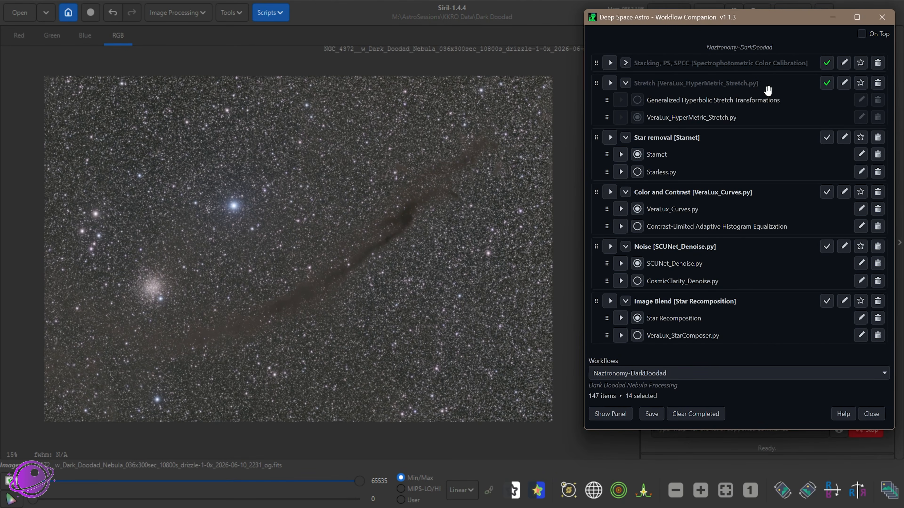
click(625, 82)
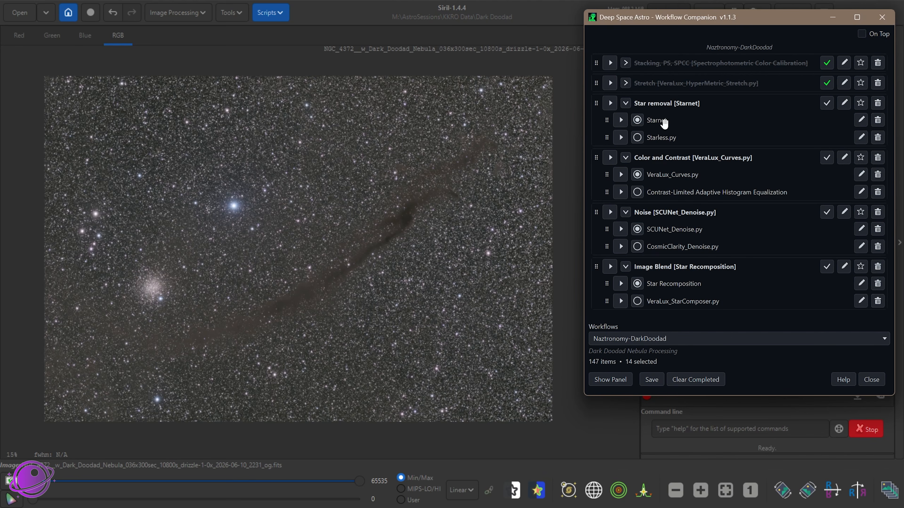
click(637, 137)
click(620, 138)
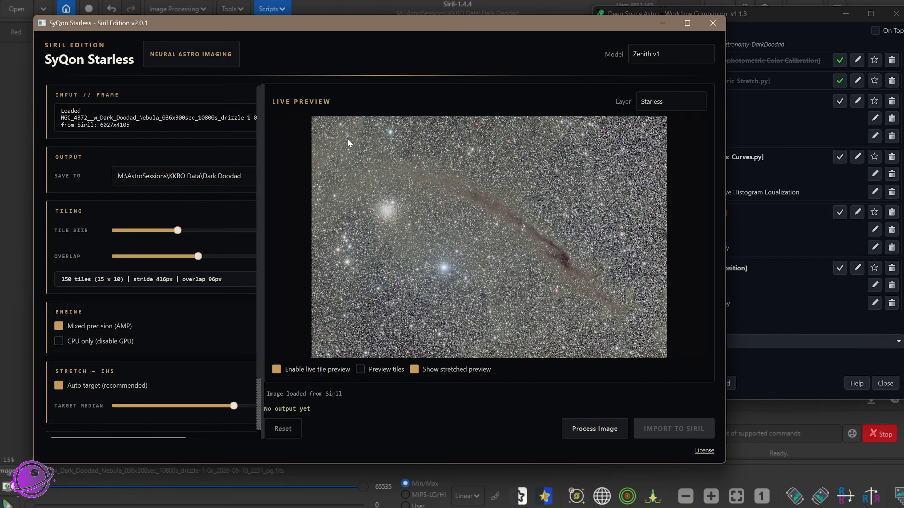
- Process the image in SyQon Starless with the Zenith v1 model and star mask generation enabled
scroll(267, 170, down, 2)
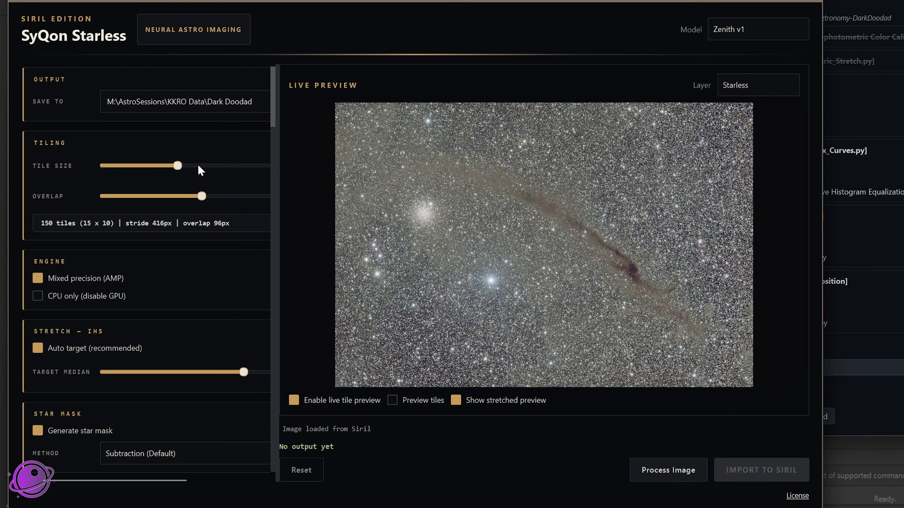
click(36, 432)
click(38, 432)
click(677, 470)
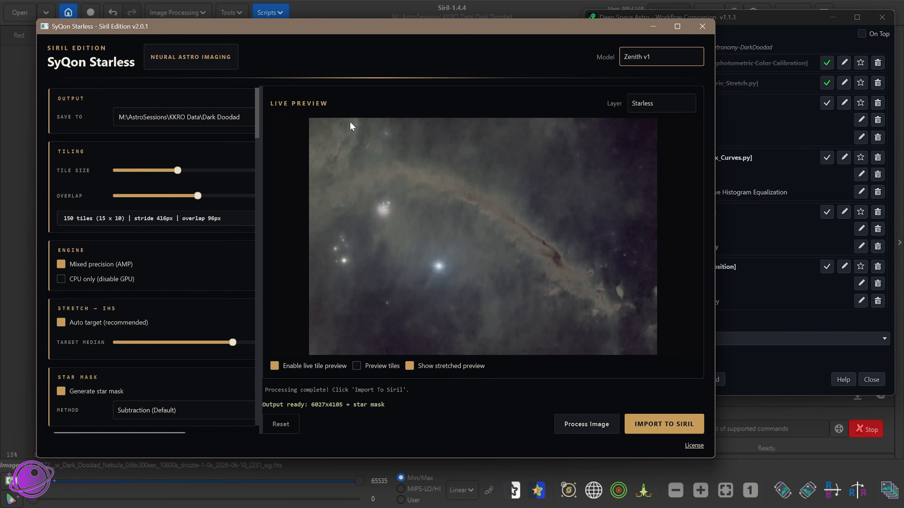
- Compare the starless preview with the original image, import the starless result and star mask into Siril, and close SyQon Starless
drag(368, 33, 549, 87)
drag(453, 83, 261, 61)
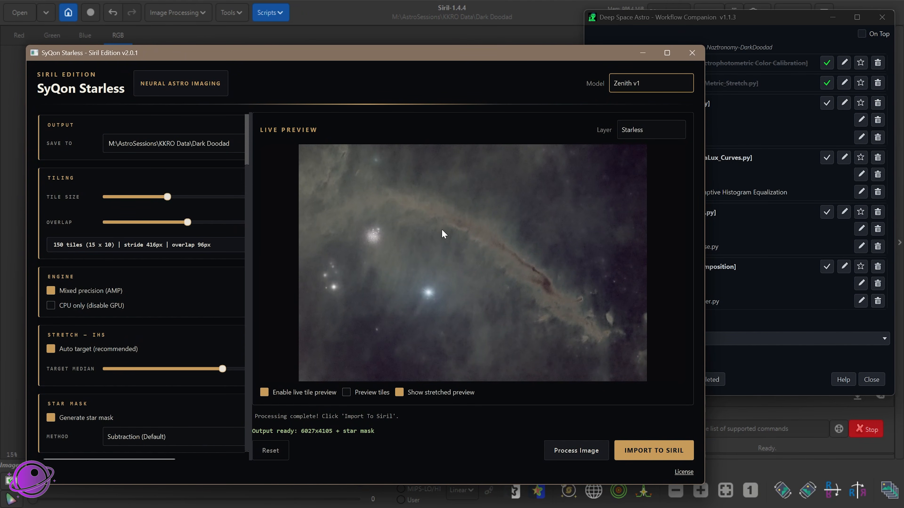
drag(343, 61, 657, 449)
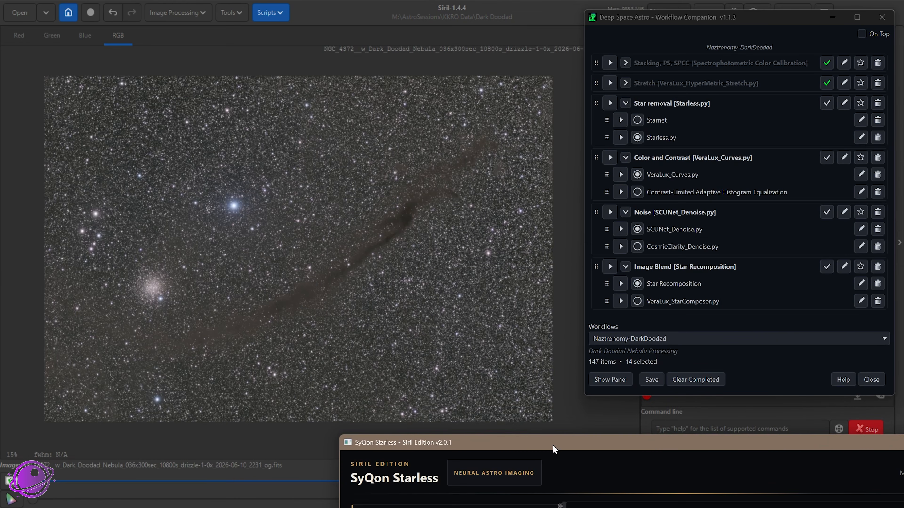
drag(552, 444, 257, 44)
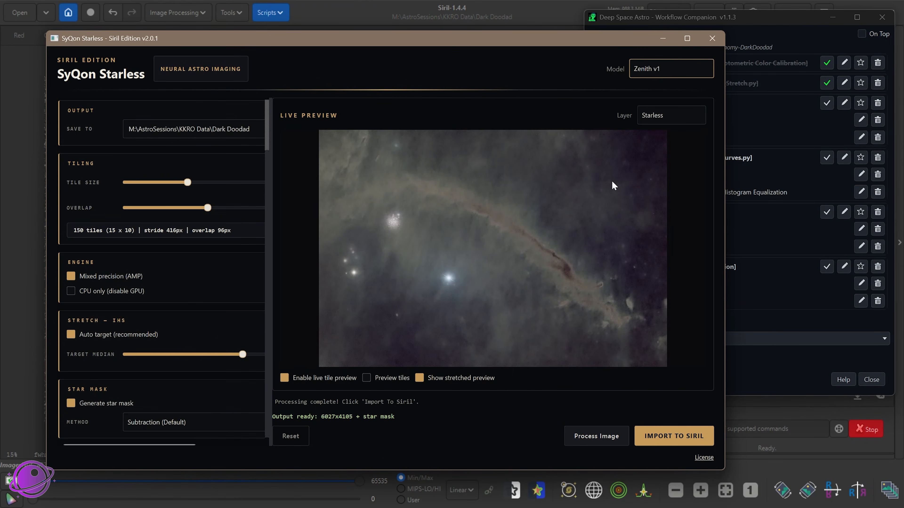
drag(448, 42, 440, 40)
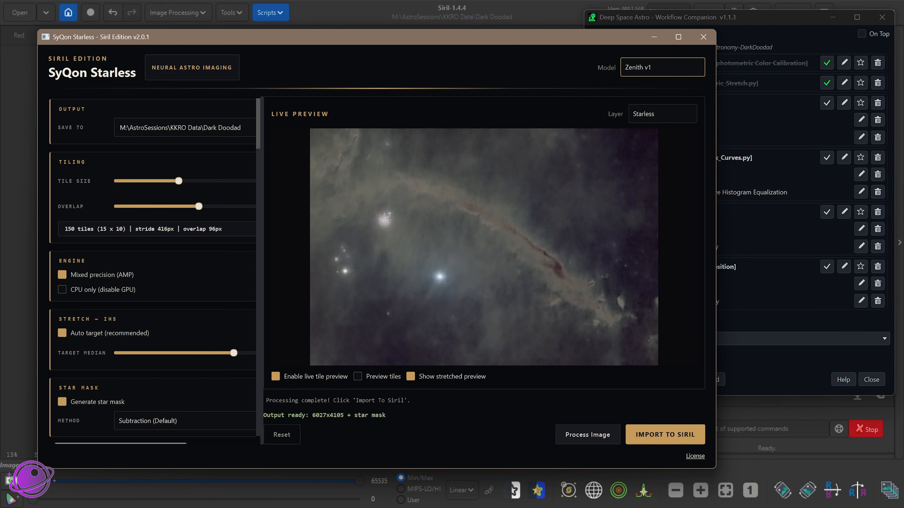
click(664, 437)
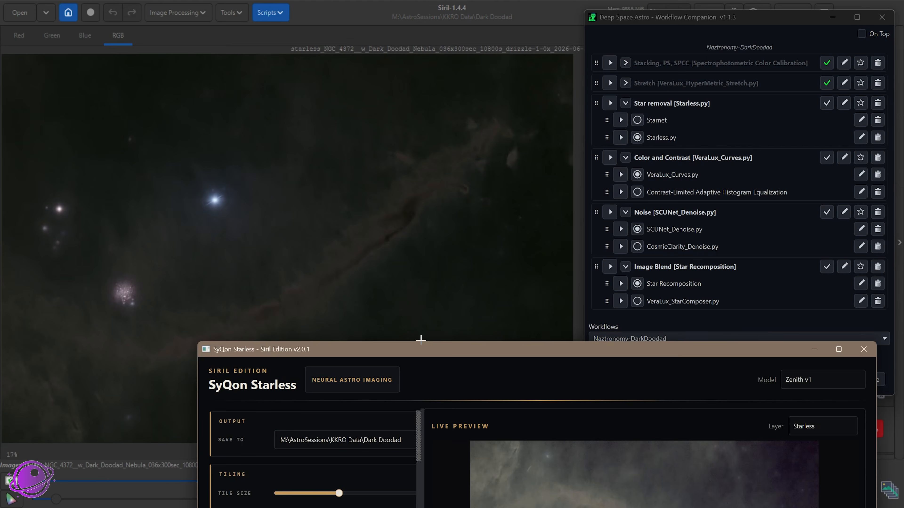
drag(420, 347, 313, 34)
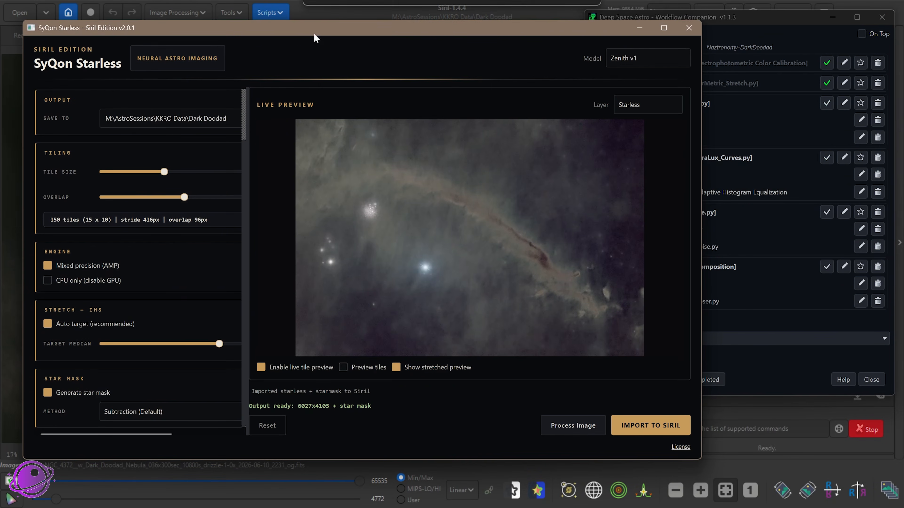
click(683, 31)
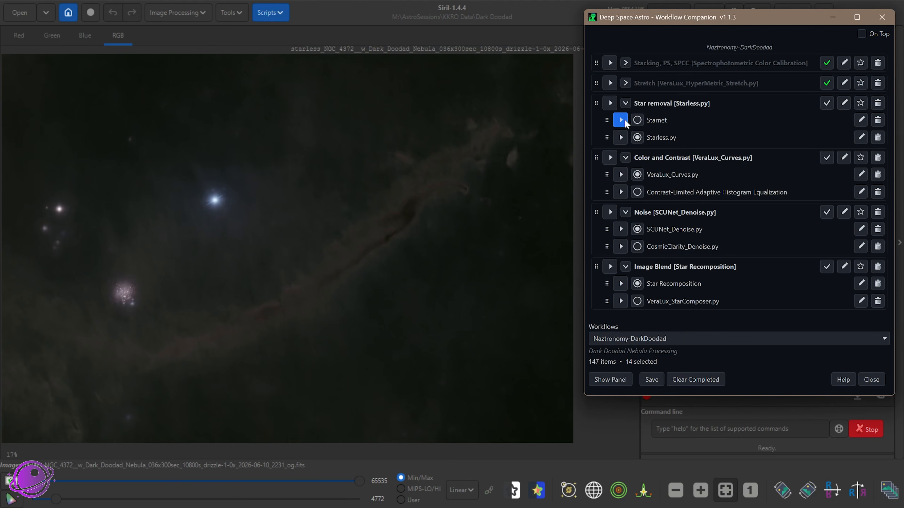
- Mark the Star removal stage as completed, collapse it, and launch VeraLux_Curves.py for the Color and Contrast stage
click(827, 103)
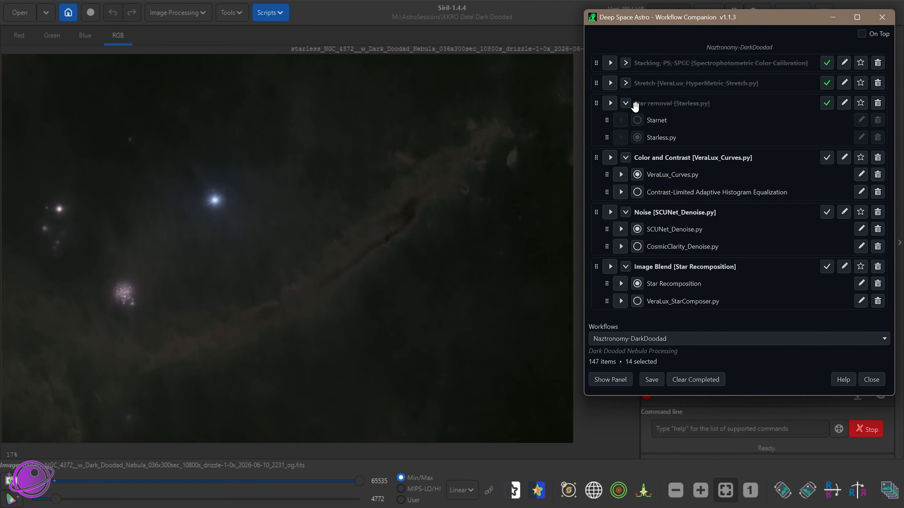
click(625, 104)
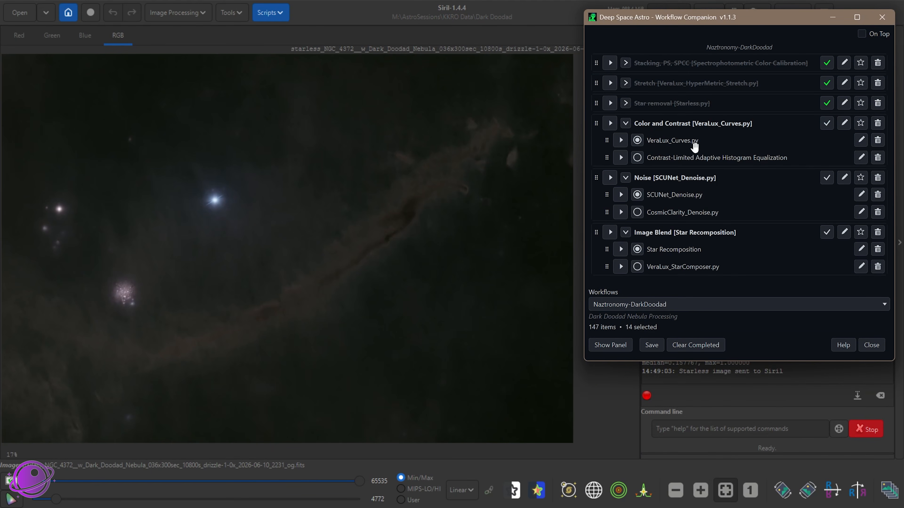
click(621, 141)
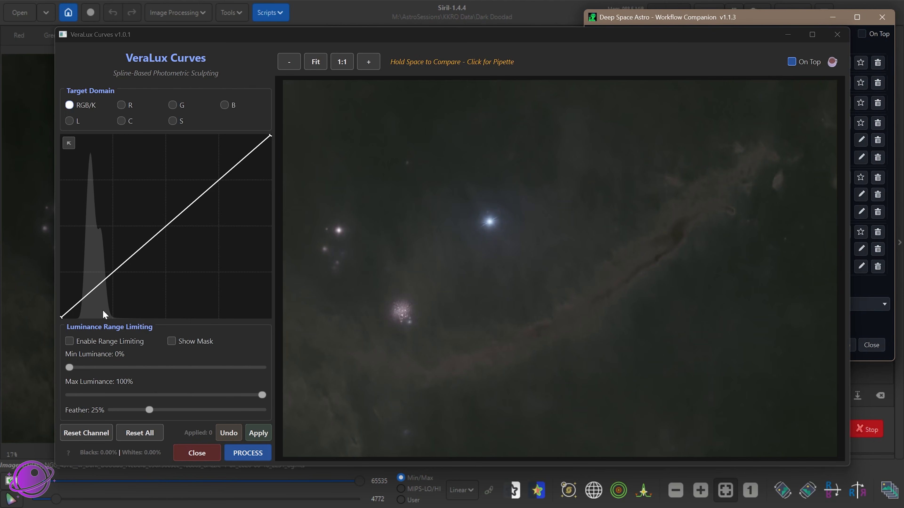
- Enable luminance range limiting with the mask shown, setting Min Luminance to 23%, Max Luminance to 51% and Feather to 22%
click(81, 343)
click(180, 341)
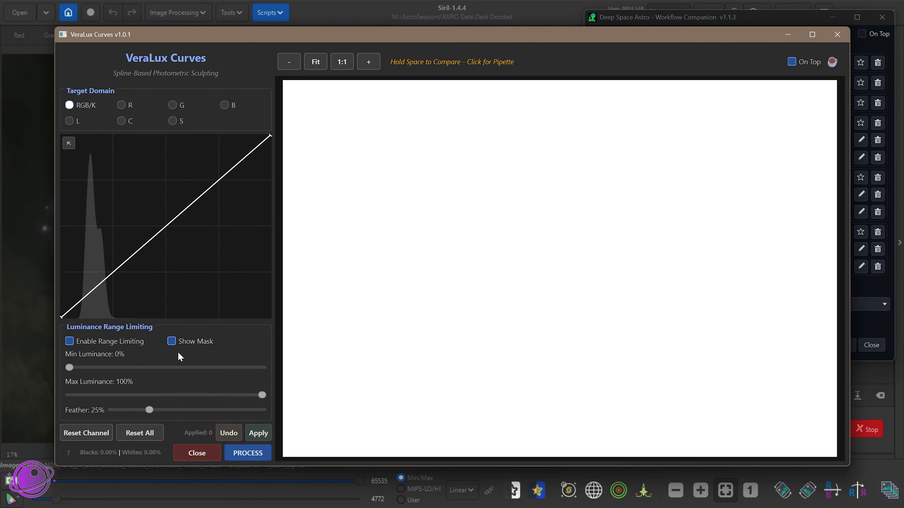
drag(71, 368, 119, 368)
drag(263, 397, 170, 405)
drag(121, 371, 124, 370)
mouse_move(149, 410)
mouse_down()
mouse_move(121, 410)
mouse_move(134, 411)
mouse_up()
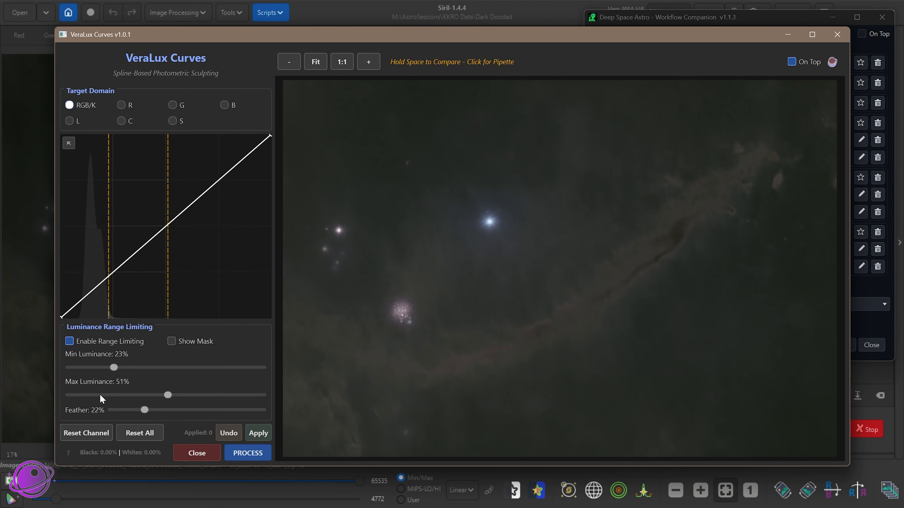
- Shape the RGB/K curve into an S with lifted highlights and lowered shadows, and apply it
drag(213, 187, 195, 166)
drag(84, 282, 81, 306)
drag(195, 166, 196, 169)
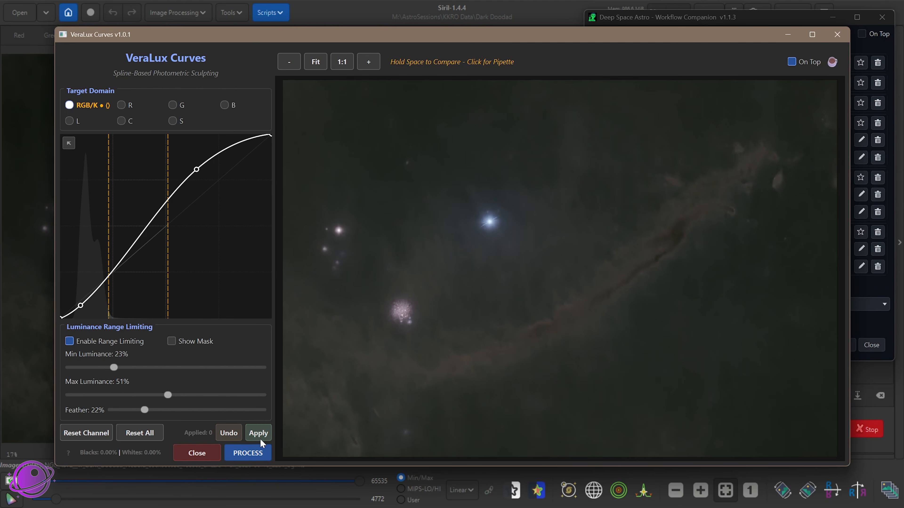
click(259, 434)
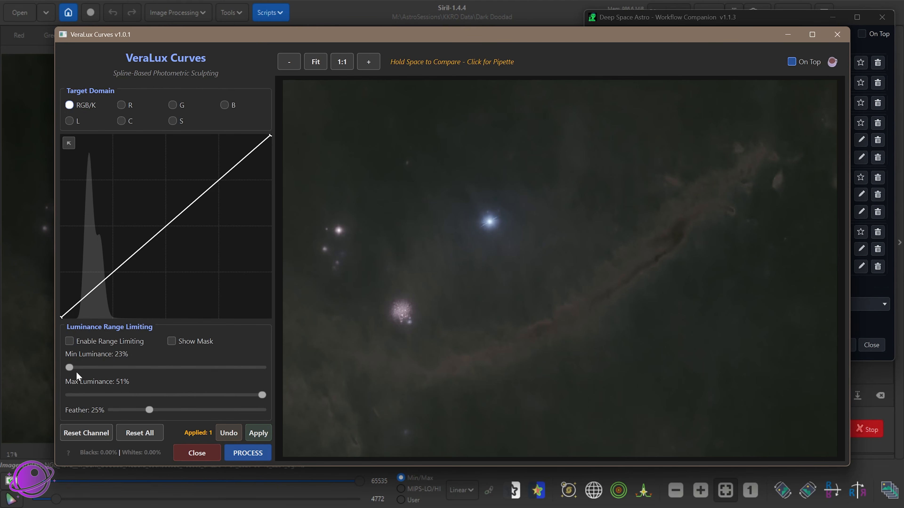
- Set a second luminance range using the mask, with Min Luminance 22%, Max Luminance 65% and Feather 12%
click(172, 341)
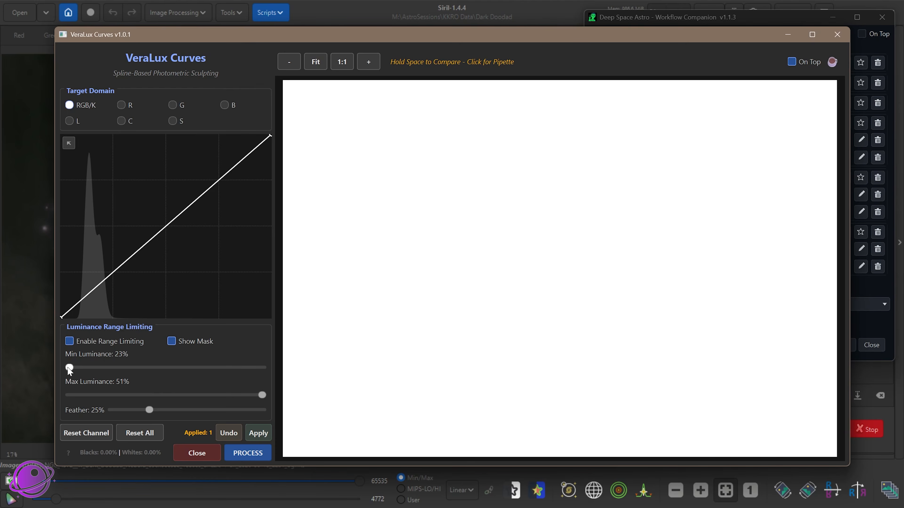
drag(69, 369, 111, 368)
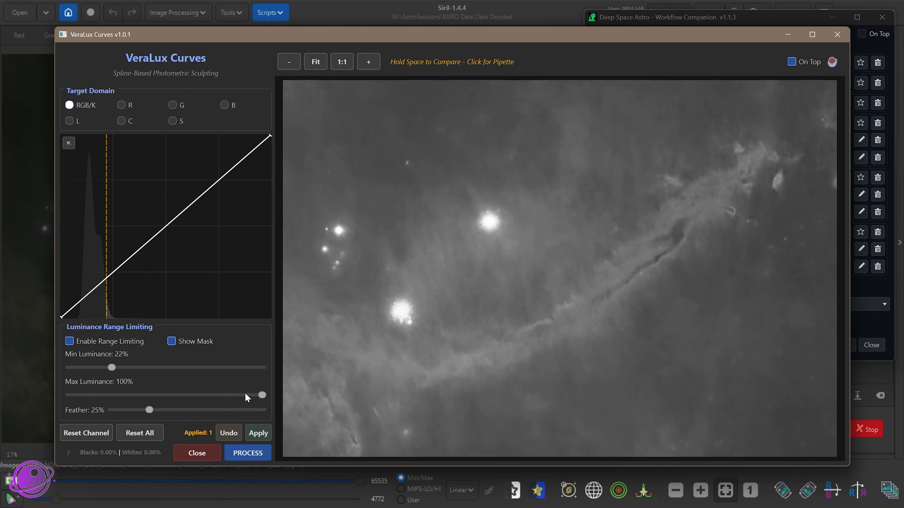
drag(261, 395, 232, 395)
drag(149, 410, 133, 410)
click(171, 341)
- Raise the upper part of the RGB/K curve, adjust its shadow point, and apply the second curve
drag(183, 212, 196, 172)
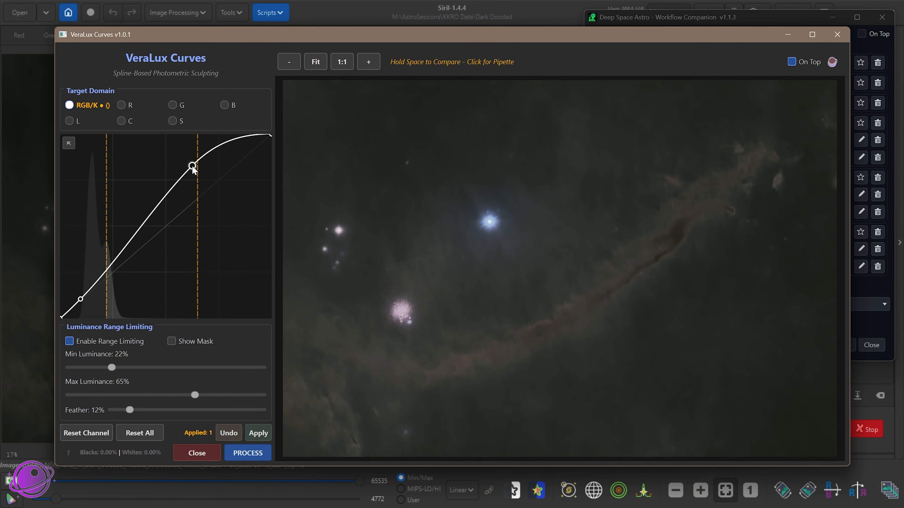
drag(81, 302, 75, 295)
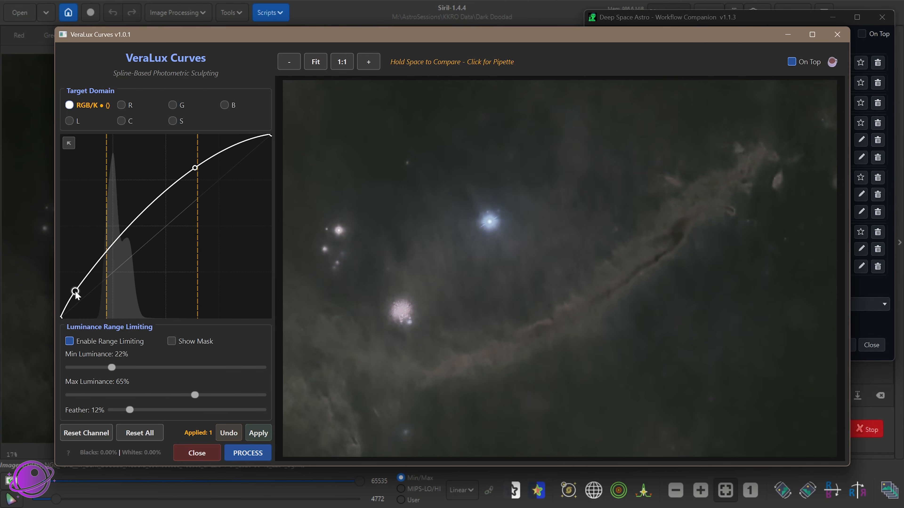
click(258, 432)
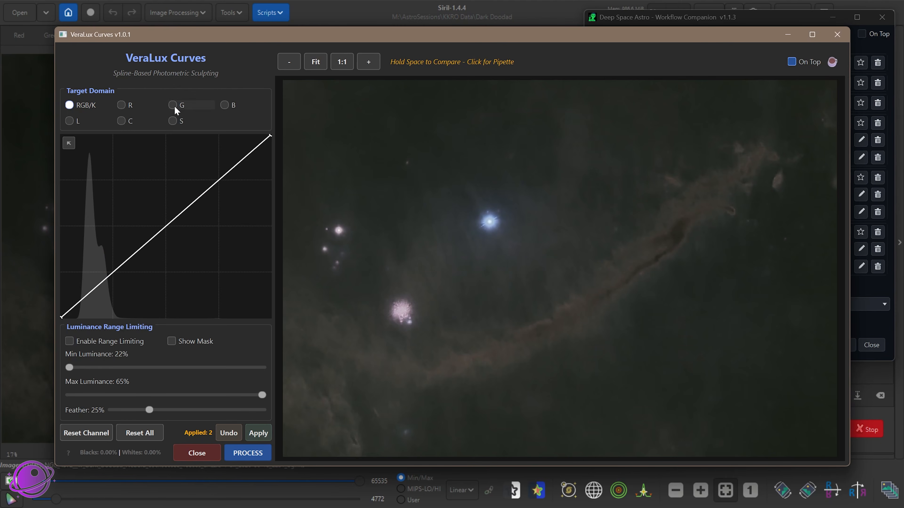
- Switch the target domain to L and raise the upper part of its curve
click(82, 121)
drag(222, 178, 207, 157)
drag(209, 160, 210, 161)
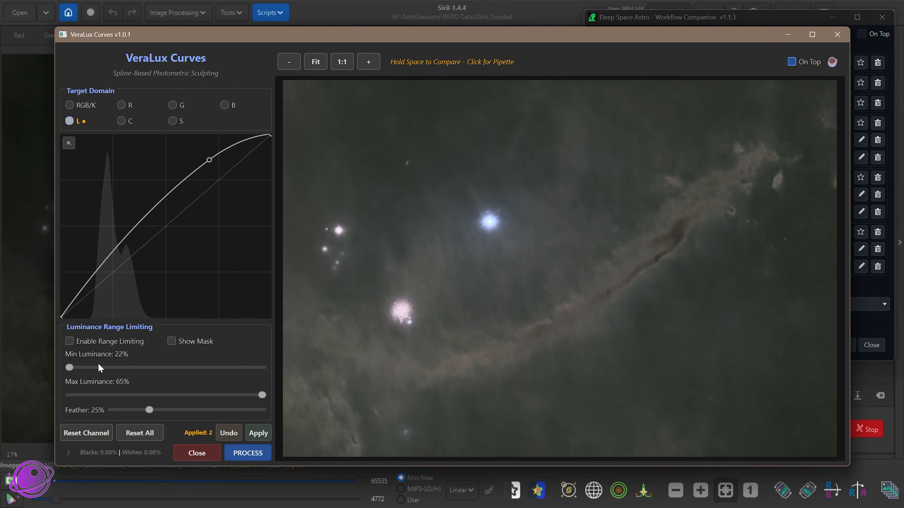
- Limit the L curve using the mask to Min Luminance 16%, Max Luminance 66% and Feather 19%
click(188, 341)
drag(68, 368, 100, 368)
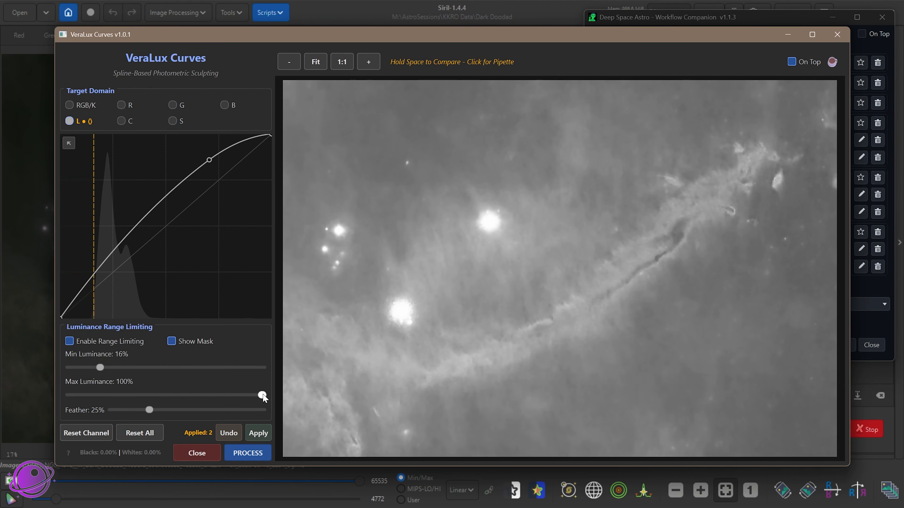
mouse_move(263, 395)
mouse_down()
mouse_move(192, 396)
mouse_move(141, 410)
mouse_up()
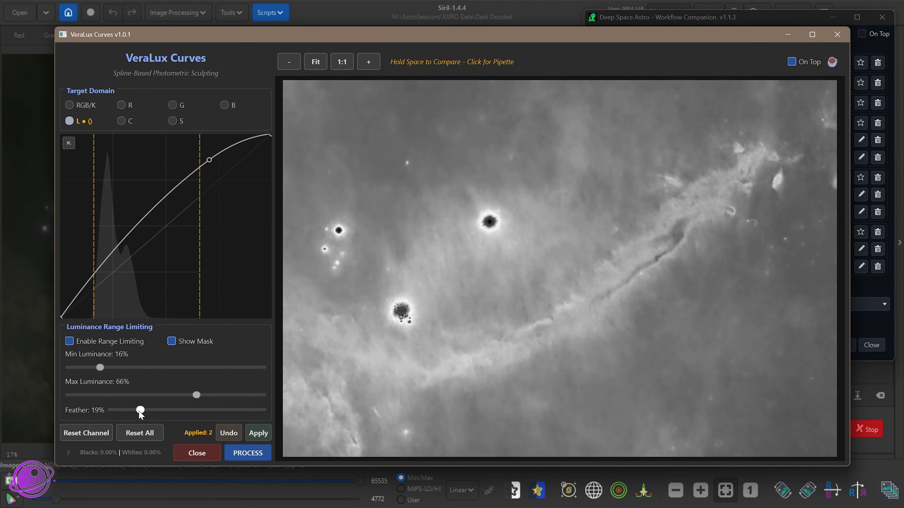
click(172, 342)
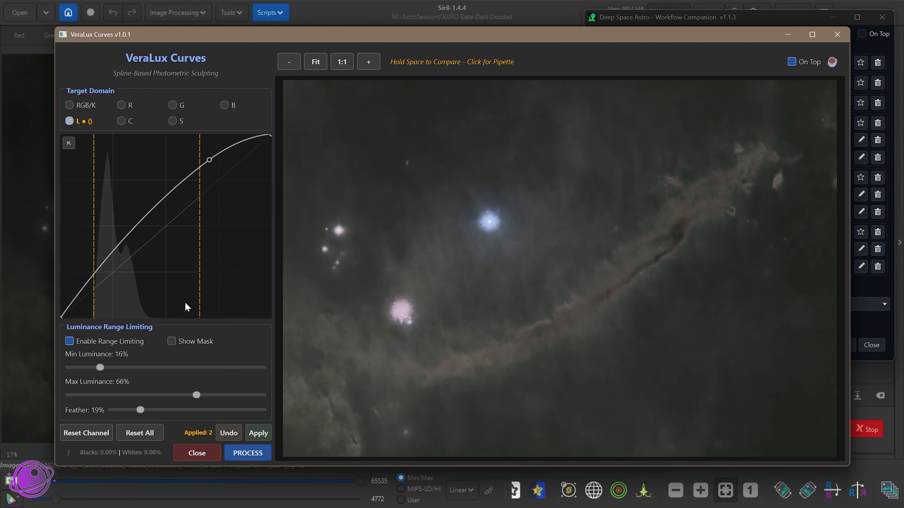
- Shape the L curve by adding a shadow point and fine-tuning the upper point, and apply the curve
drag(208, 159, 200, 157)
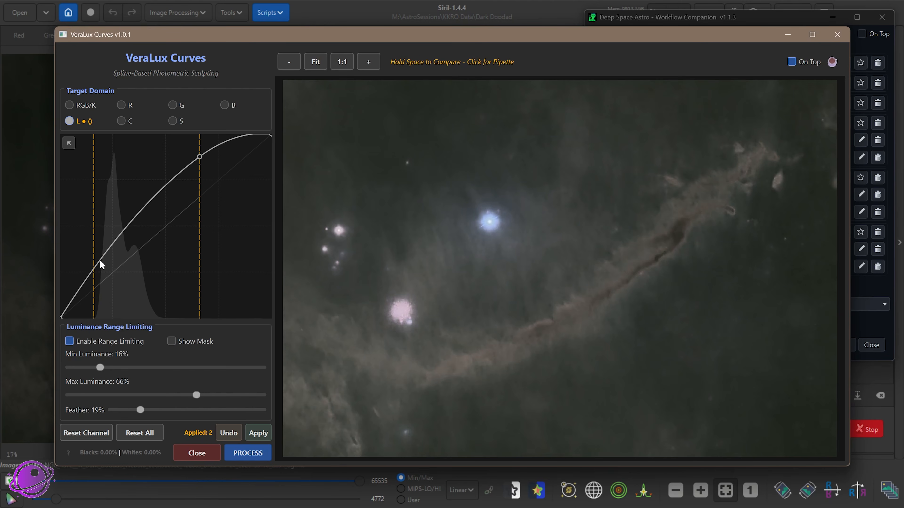
click(92, 271)
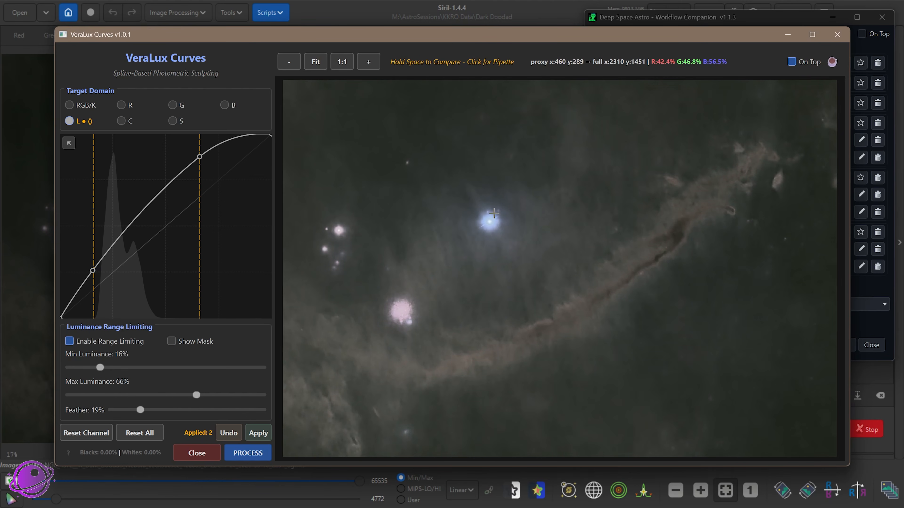
drag(200, 157, 200, 160)
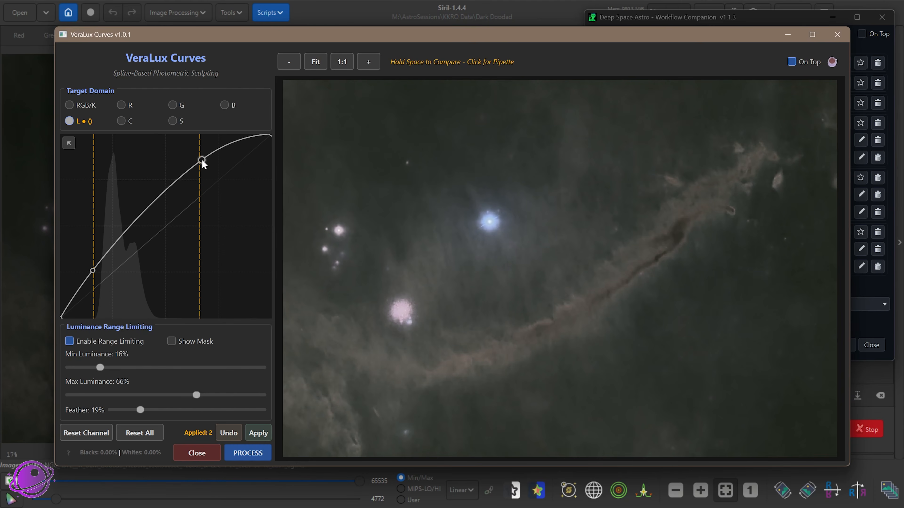
mouse_move(93, 272)
mouse_down()
mouse_move(99, 282)
mouse_move(89, 270)
mouse_up()
drag(200, 160, 209, 172)
click(258, 433)
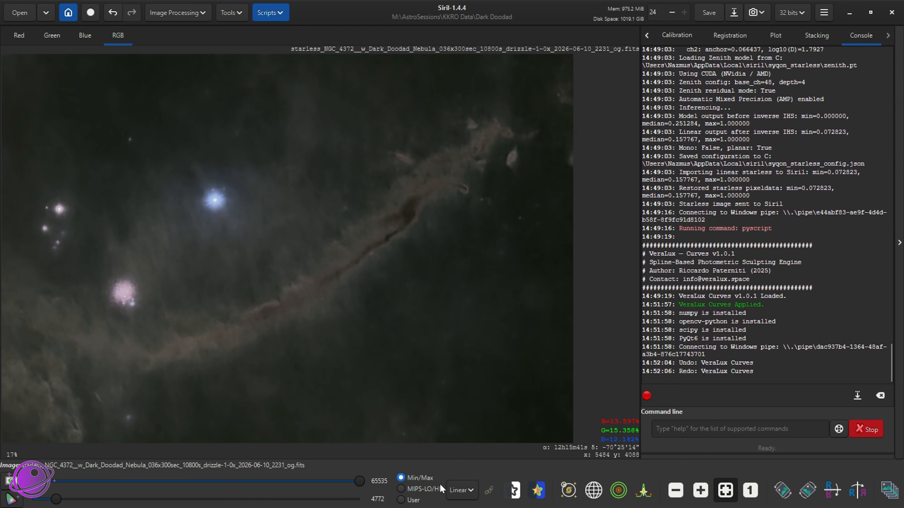
- Run Contrast-Limited Adaptive Histogram Equalization from the workflow with Tiles Grid Size 1 and Clip Limit 3.92
key(alt+Tab)
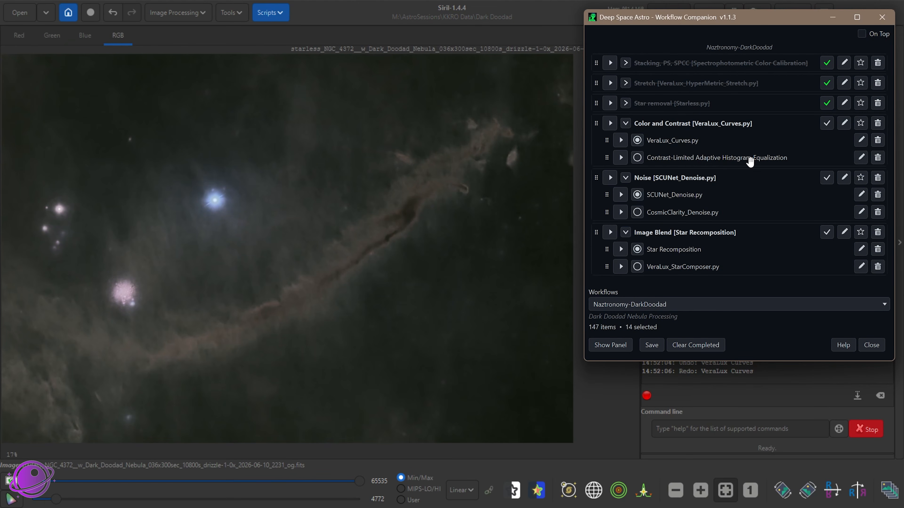
click(620, 158)
drag(478, 189, 671, 181)
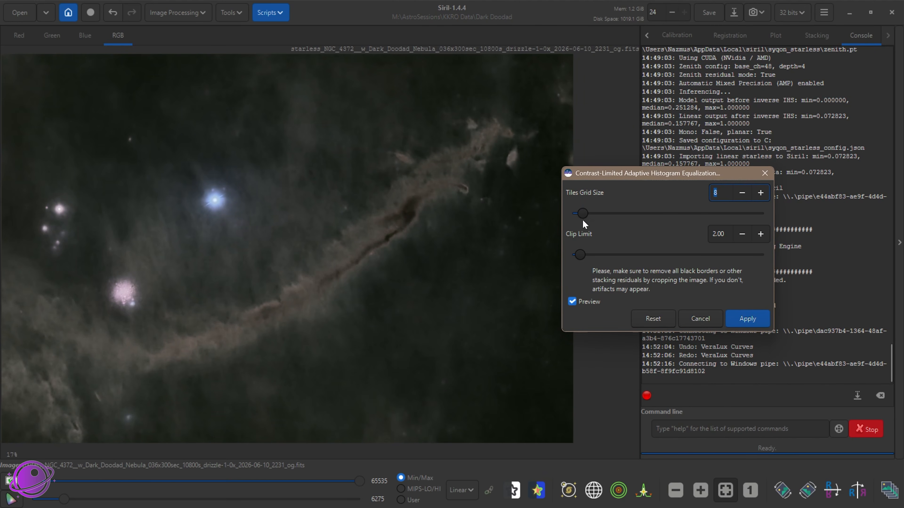
mouse_move(582, 220)
mouse_down()
mouse_move(599, 214)
mouse_move(586, 214)
mouse_up()
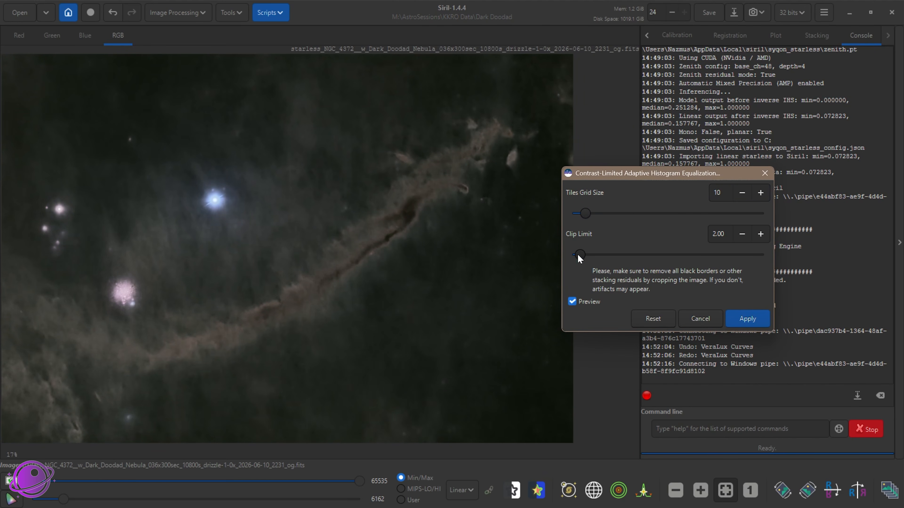
mouse_move(579, 254)
mouse_down()
mouse_move(601, 255)
mouse_move(587, 255)
mouse_up()
drag(587, 213, 575, 212)
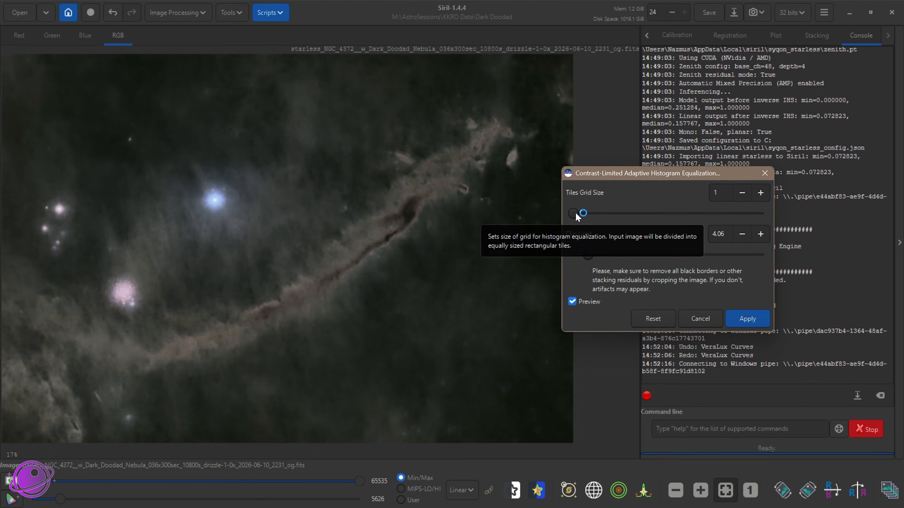
drag(589, 255, 588, 256)
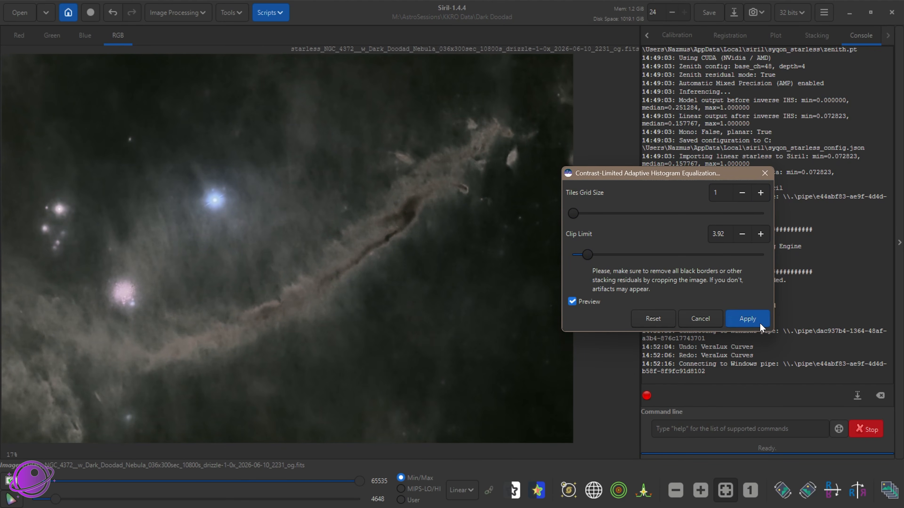
click(756, 322)
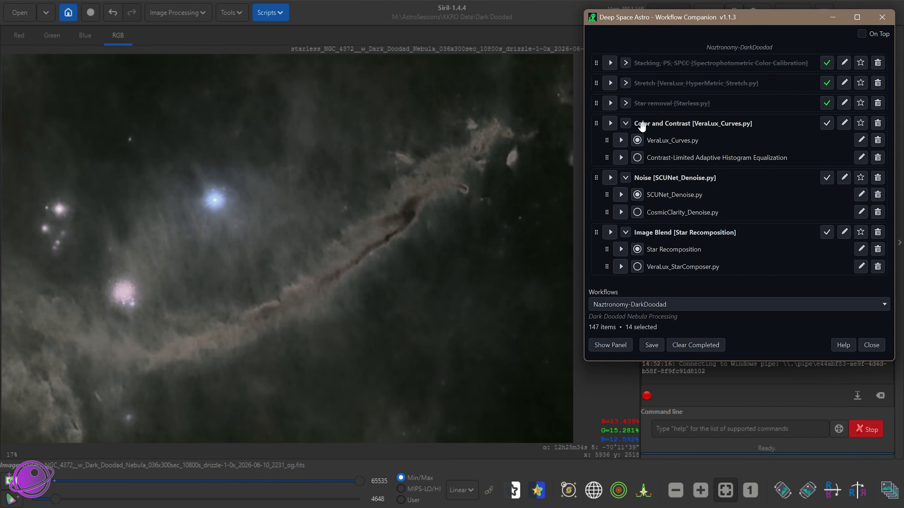
- Reopen the completed Stretch stage and launch Generalized Hyperbolic Stretch Transformations, moving its window clear of the nebula
click(625, 82)
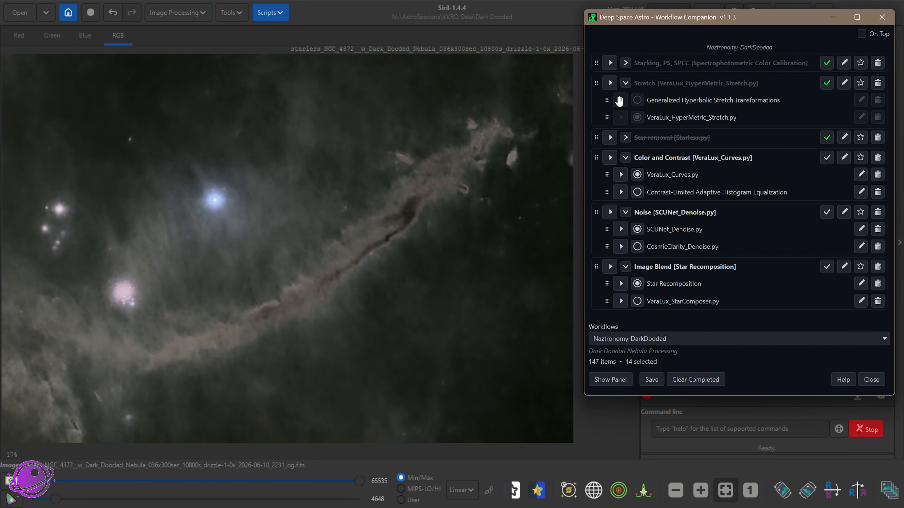
click(826, 84)
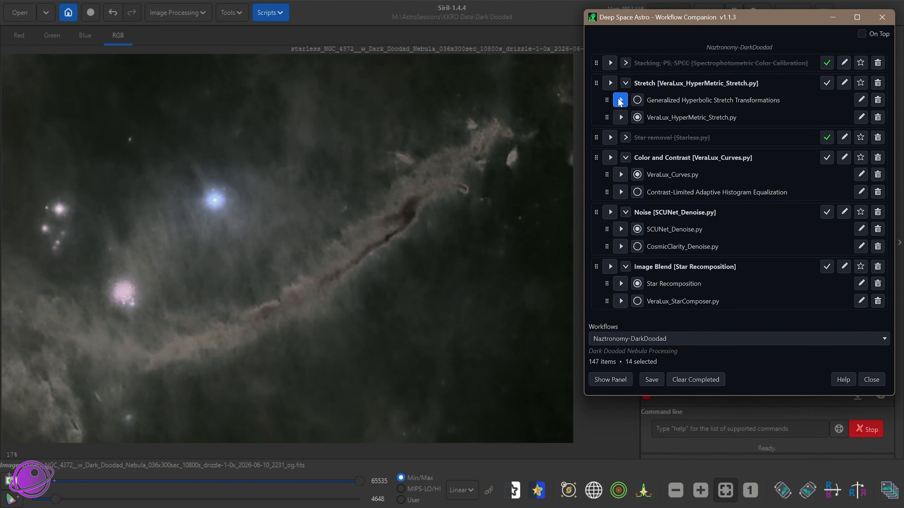
click(620, 100)
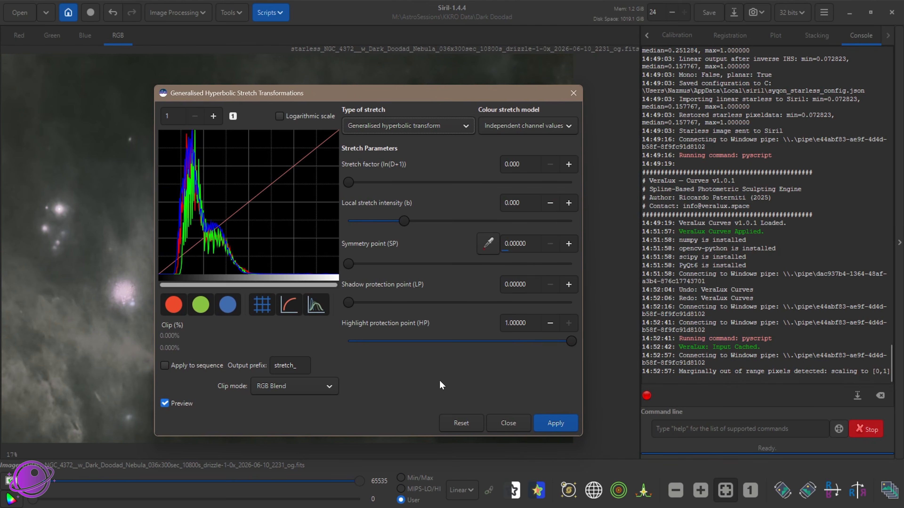
drag(413, 96, 690, 107)
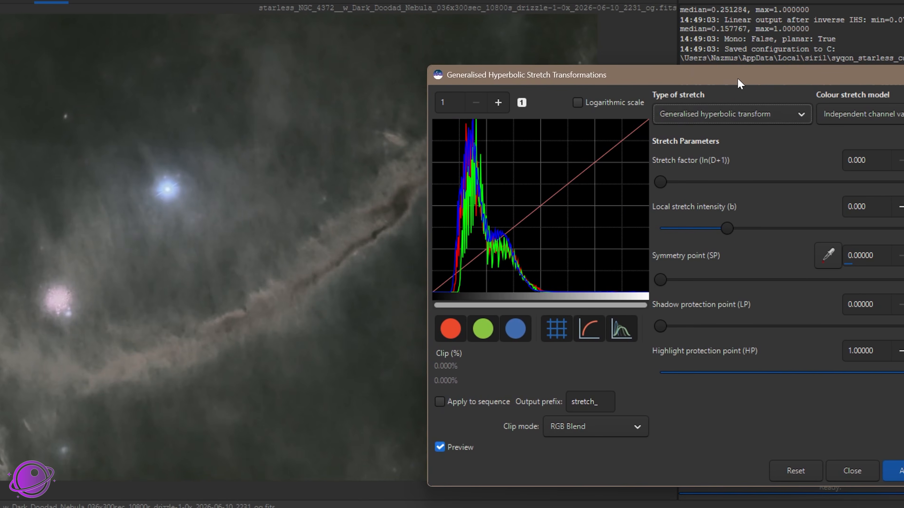
- Apply a Linear stretch (BP shift) with the black point raised toward the start of the histogram
click(725, 117)
click(705, 193)
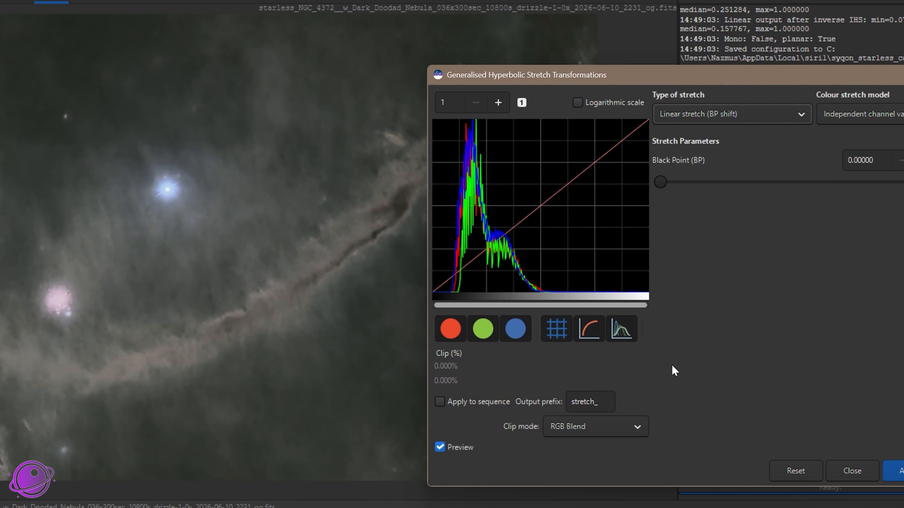
drag(664, 182, 683, 183)
click(900, 470)
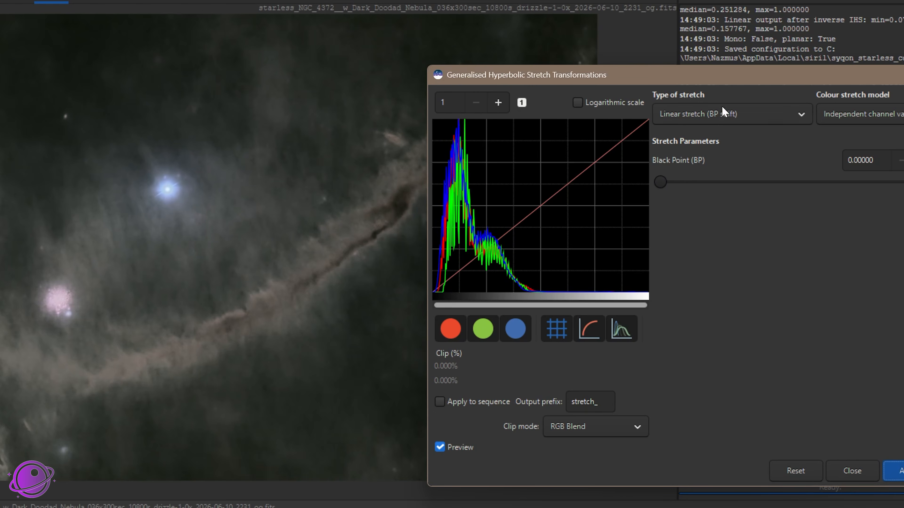
- Set up a Generalised hyperbolic transform with stretch factor 0.525 and local intensity 2.017, sampling the symmetry point from a dark background selection
click(718, 114)
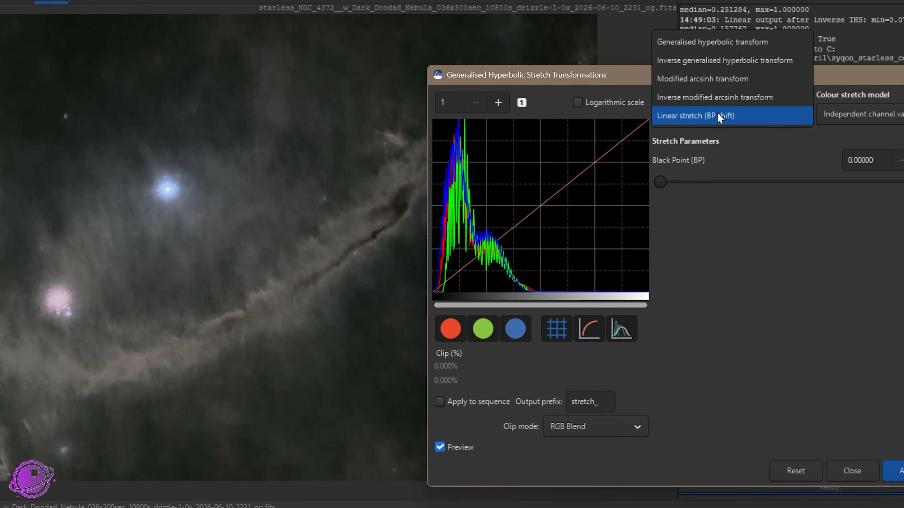
click(710, 50)
drag(658, 186, 674, 185)
drag(722, 233, 753, 230)
click(50, 39)
drag(50, 39, 80, 63)
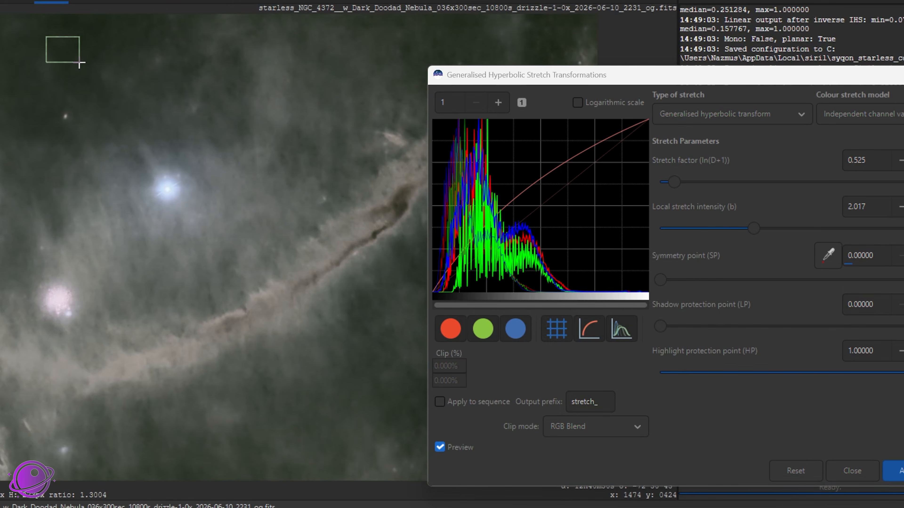
click(828, 256)
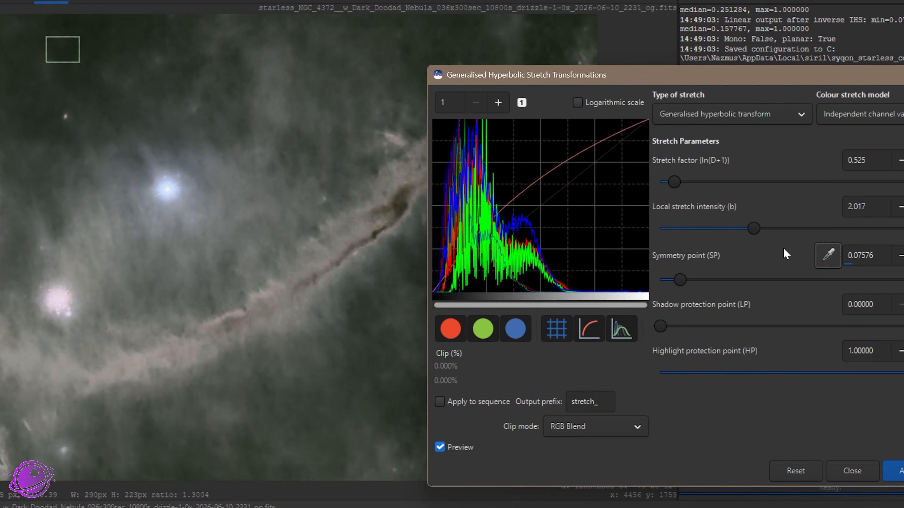
- Set highlight protection to 0.43914, stretch factor to 0.358 and local stretch intensity to 0.155, apply the stretch and close the tool
drag(900, 373, 777, 377)
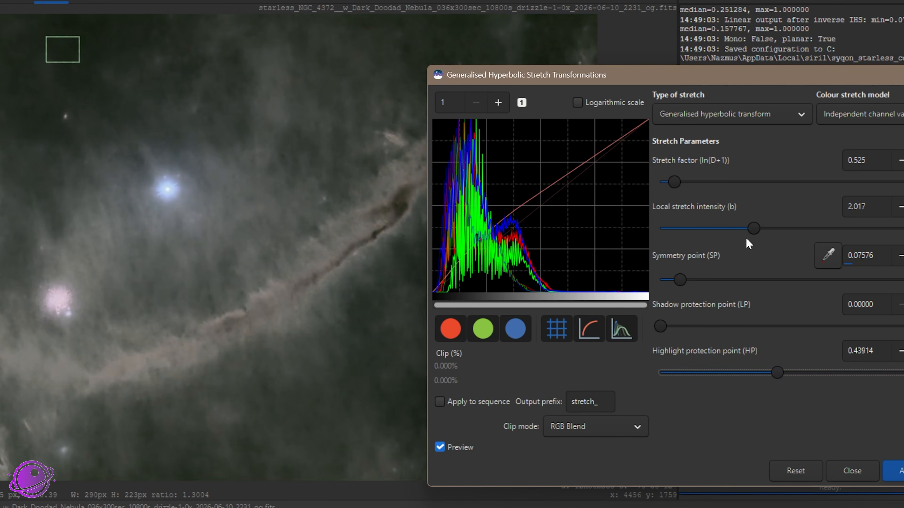
drag(751, 232, 726, 232)
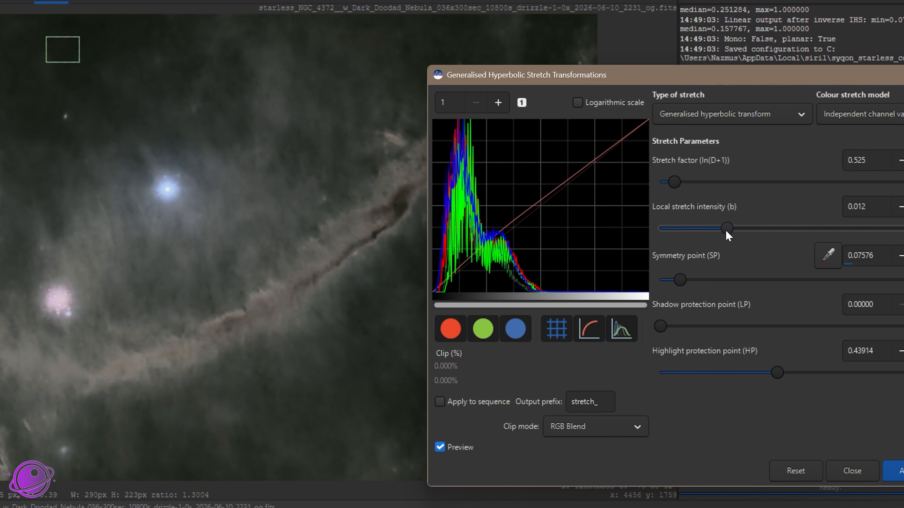
drag(676, 184, 669, 183)
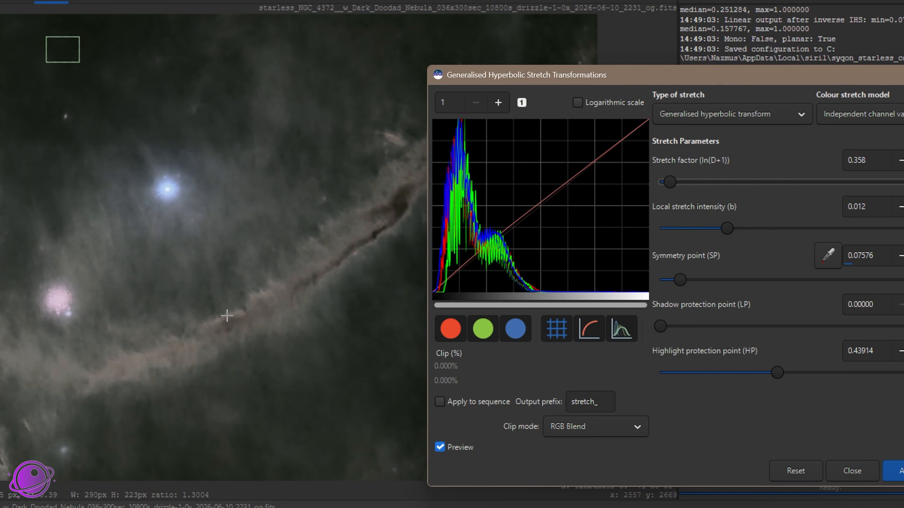
drag(725, 226, 732, 236)
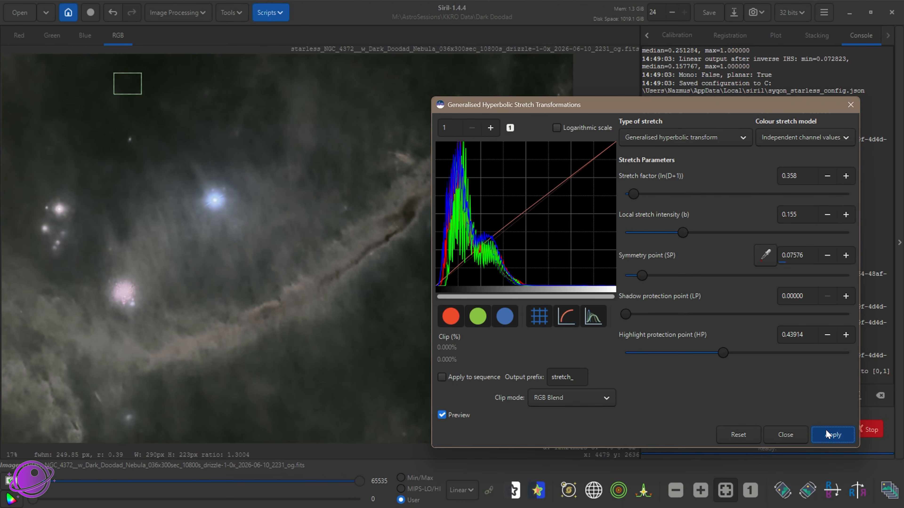
click(897, 470)
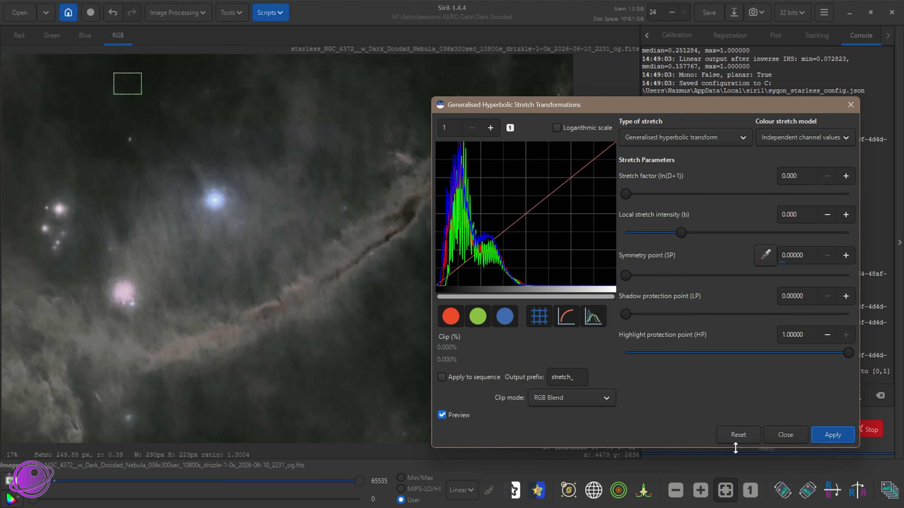
click(784, 435)
- Inspect the stretched nebula, and mark the Stretch and Color and Contrast stages as completed and collapse them
scroll(272, 267, up, 1)
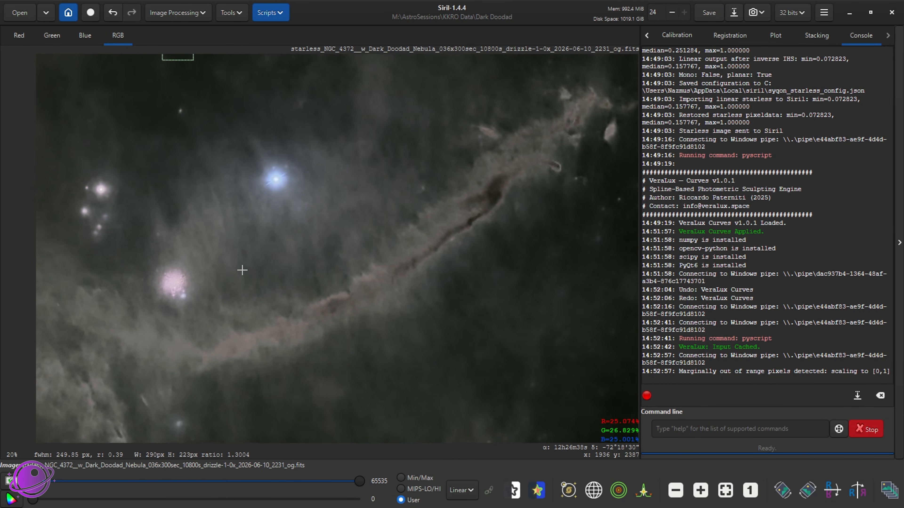
scroll(373, 278, down, 1)
scroll(343, 275, up, 2)
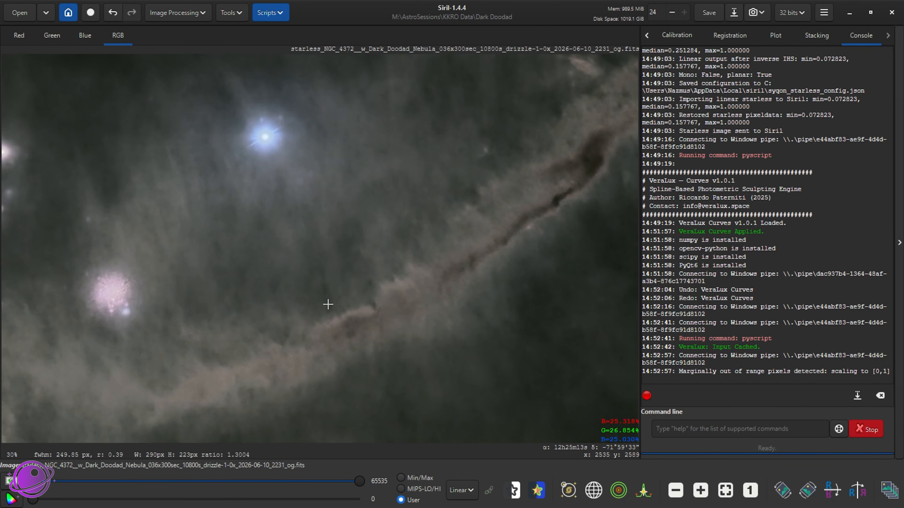
scroll(366, 285, down, 1)
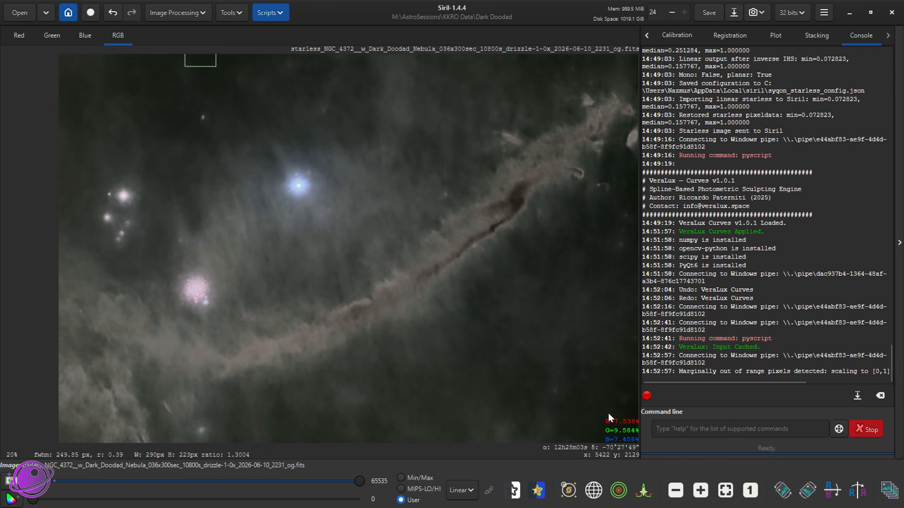
key(alt+Tab)
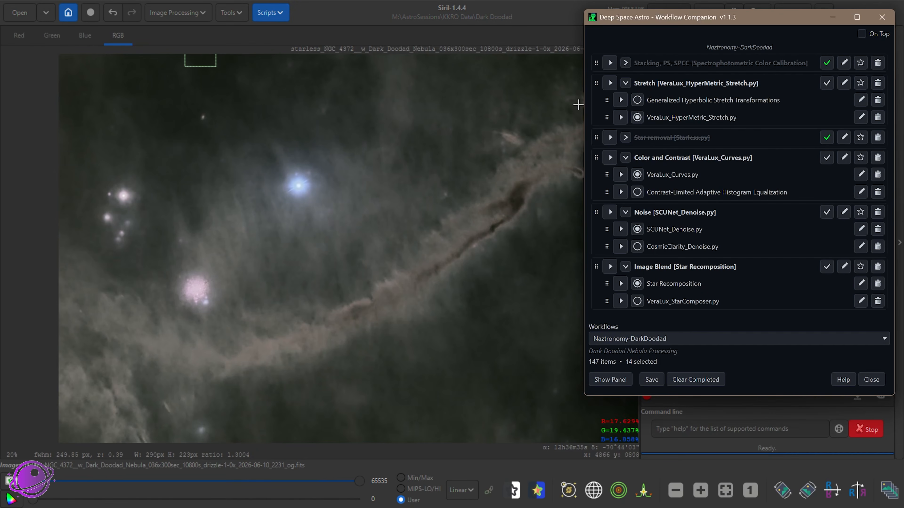
click(826, 83)
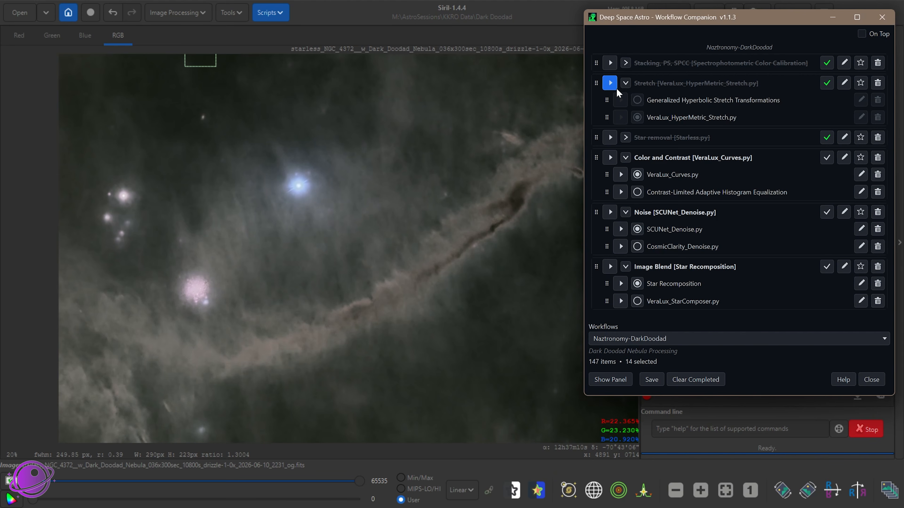
click(624, 84)
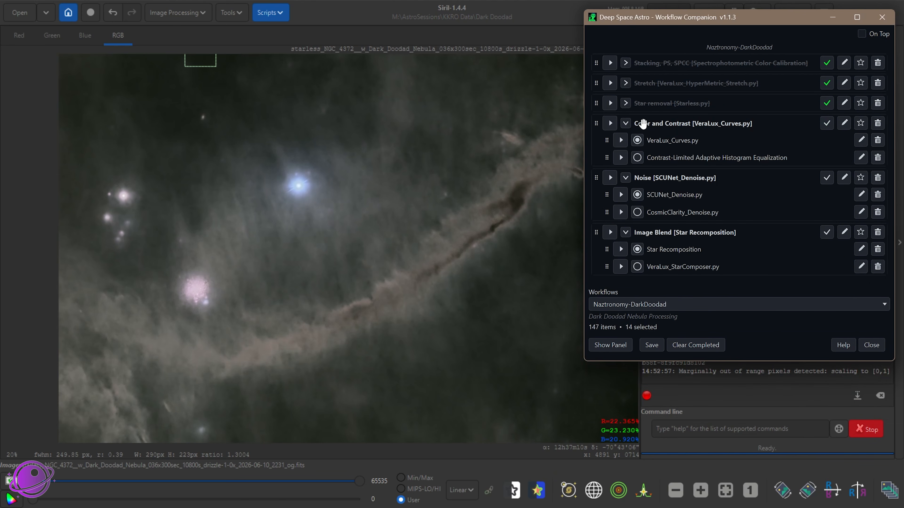
click(826, 123)
click(625, 124)
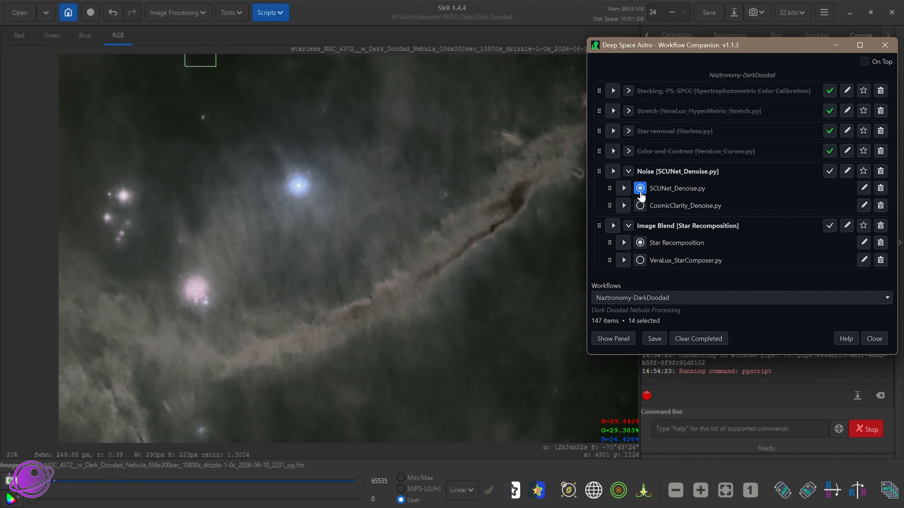
- Choose CosmicClarity_Denoise.py for the Noise stage, launch it, and check the Cosmic Clarity executable path
click(640, 205)
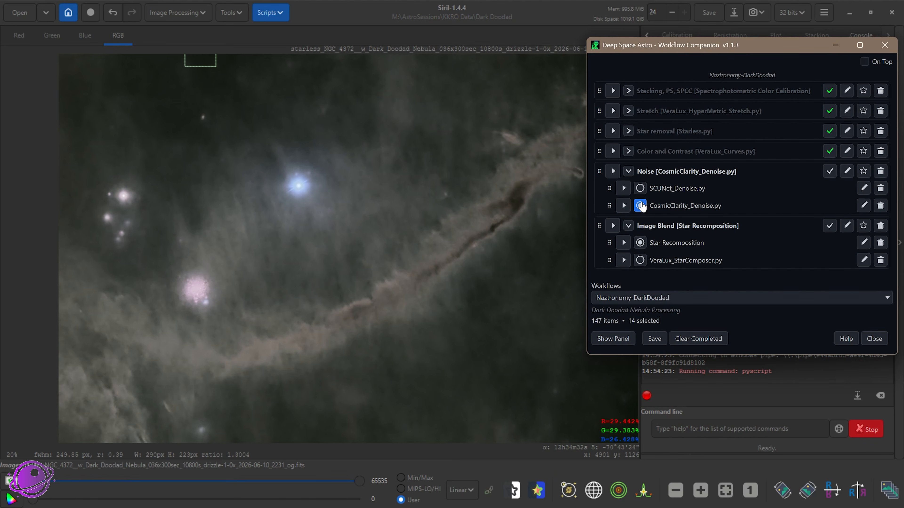
click(623, 206)
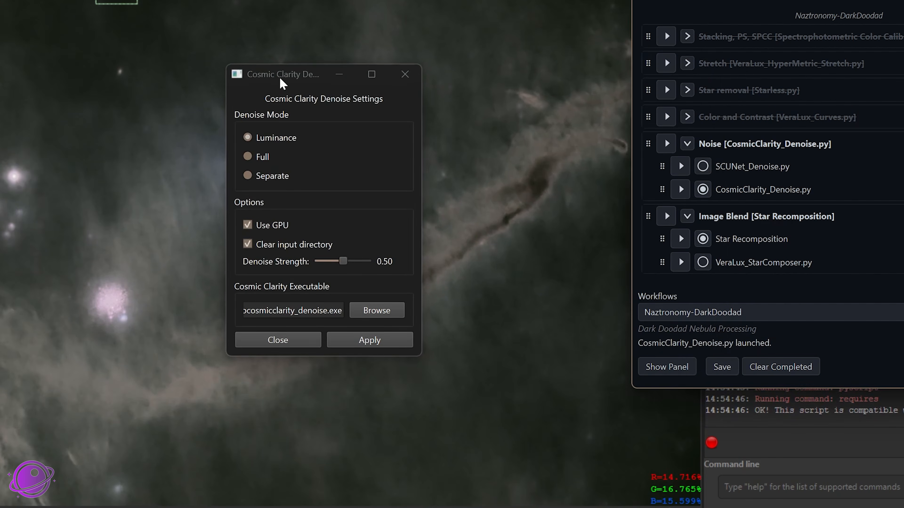
drag(312, 111, 534, 111)
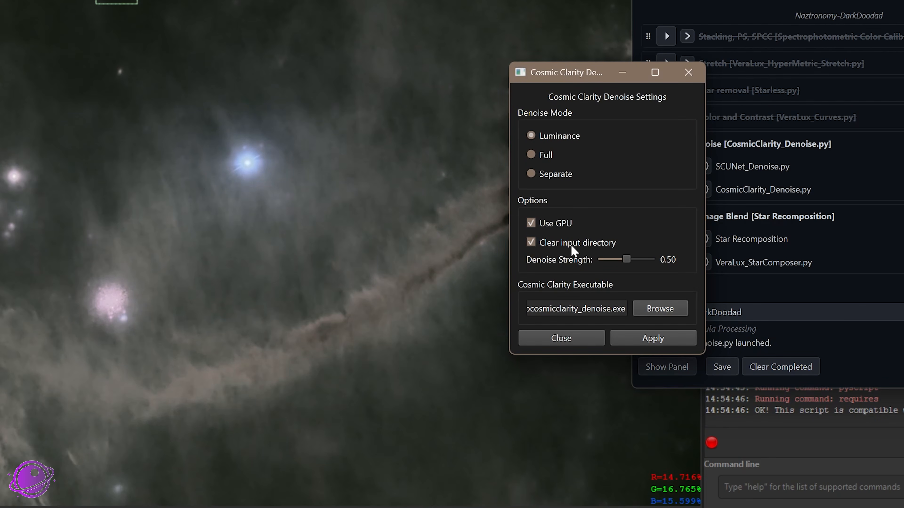
drag(588, 310, 727, 314)
click(571, 311)
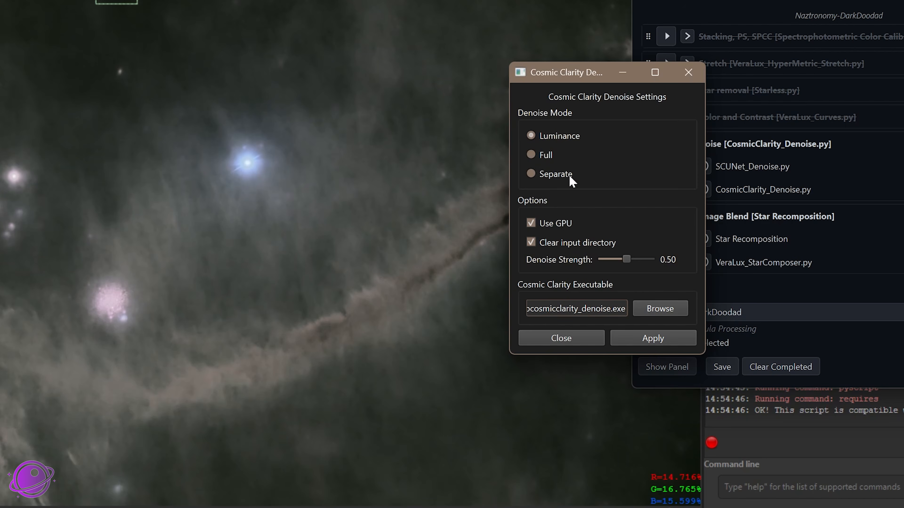
- Apply Cosmic Clarity luminance denoising with GPU at strength 0.50, close the tool, and compare the nebula before and after denoising
click(639, 344)
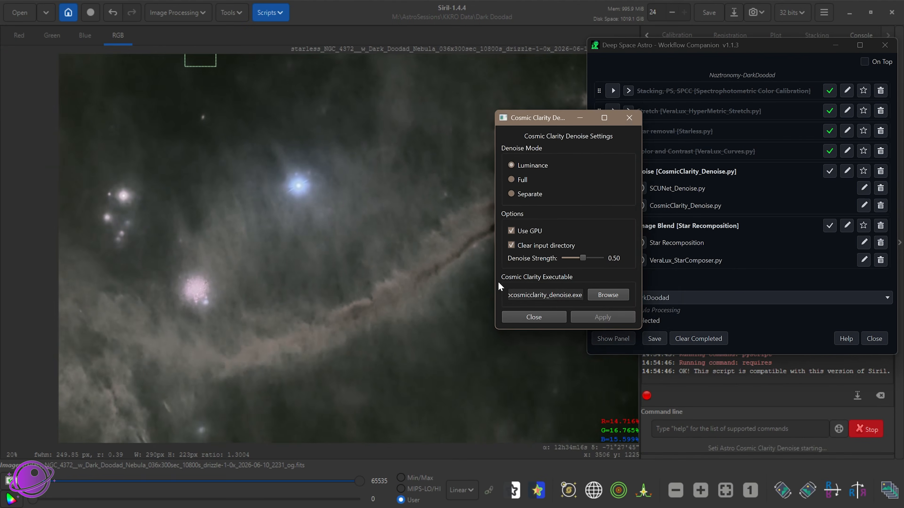
click(649, 96)
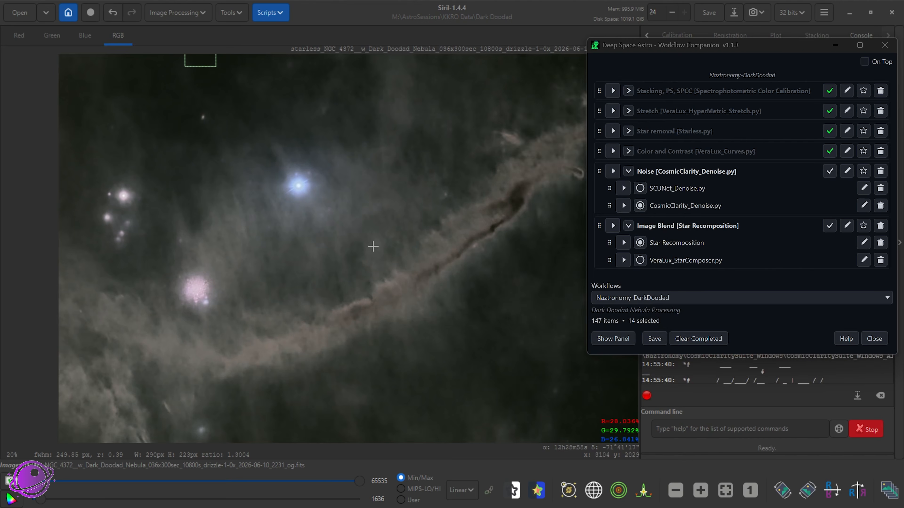
scroll(363, 255, up, 5)
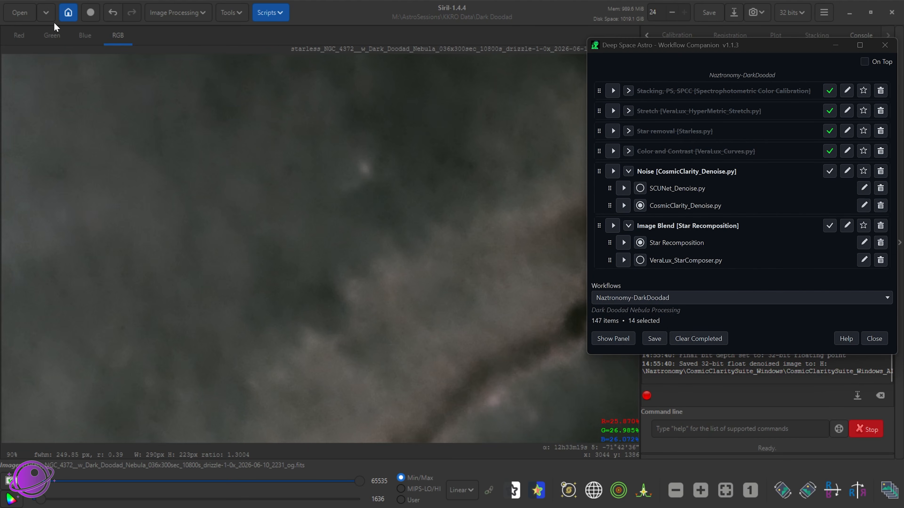
click(113, 13)
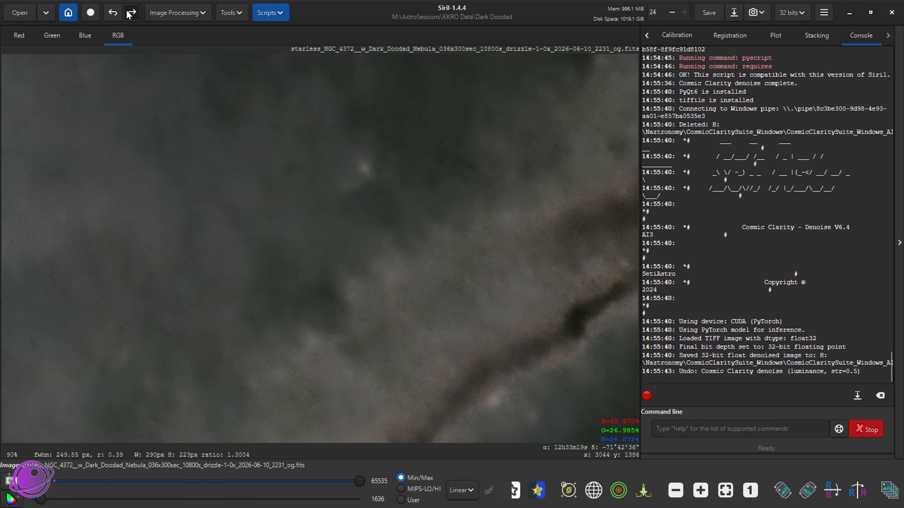
click(130, 12)
scroll(332, 263, down, 5)
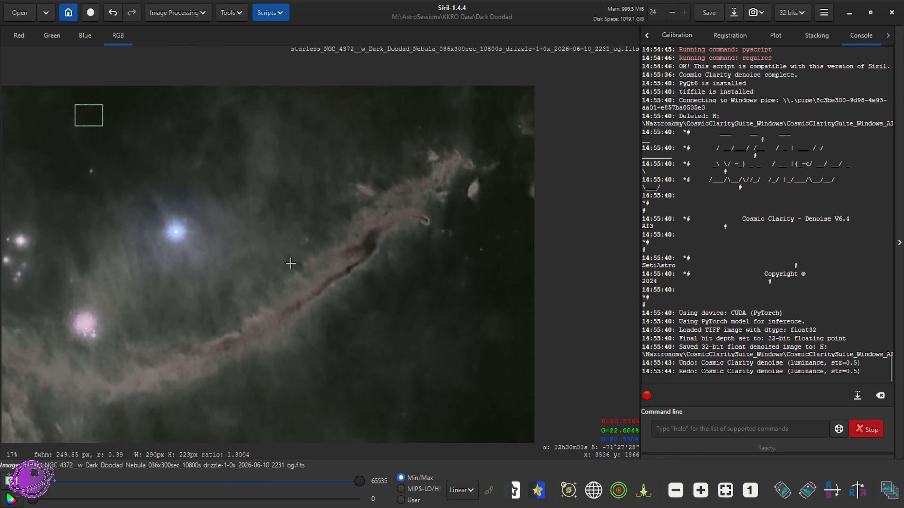
scroll(291, 263, down, 2)
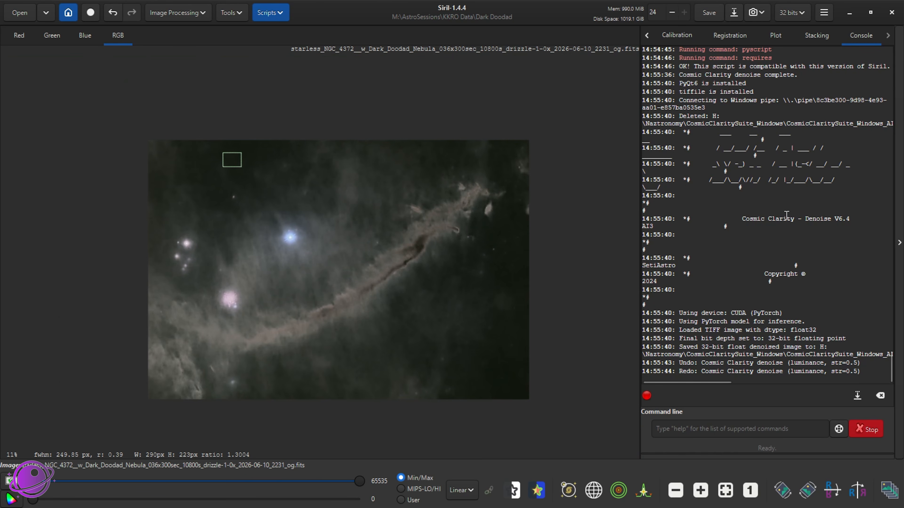
- Mark the Noise stage as completed and collapsed, and inspect the denoised nebula
click(516, 490)
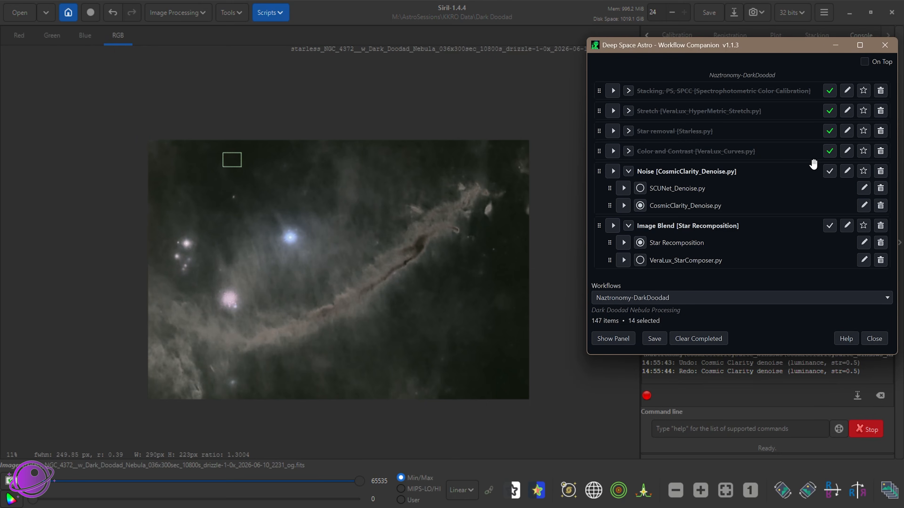
click(628, 171)
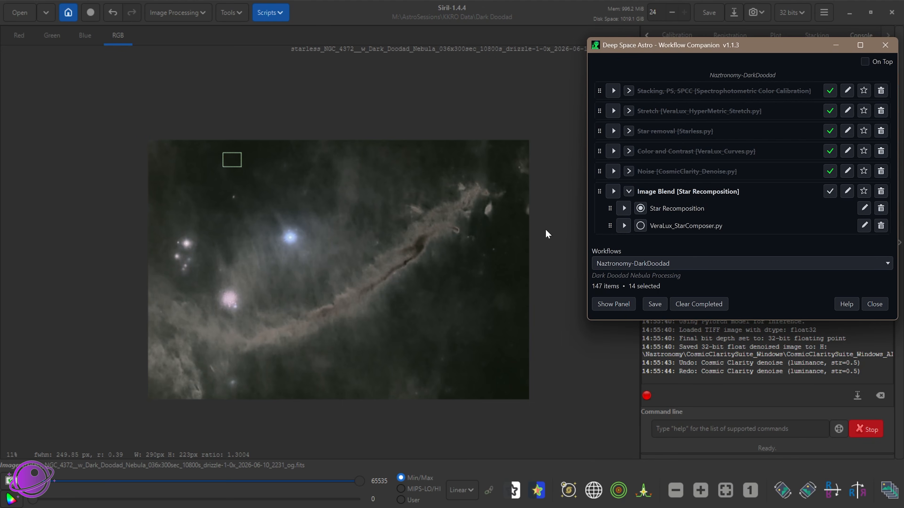
click(327, 263)
scroll(310, 274, up, 2)
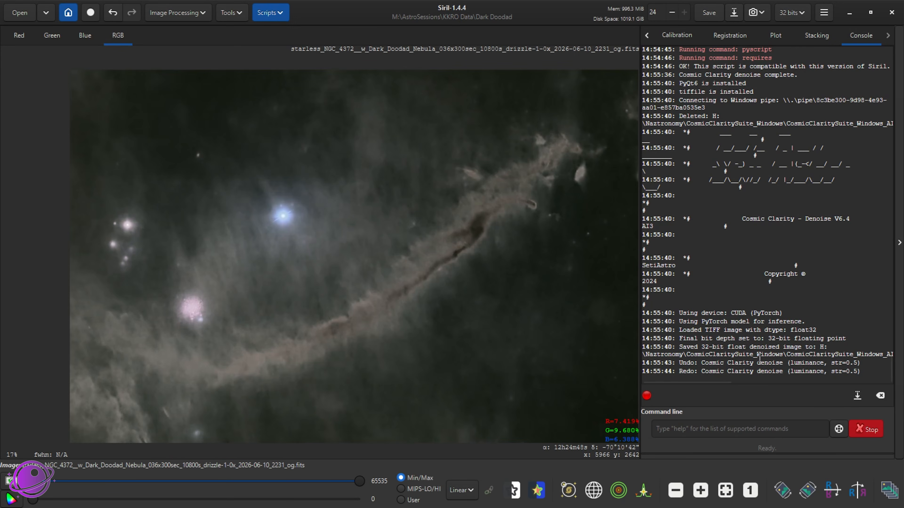
scroll(444, 262, down, 2)
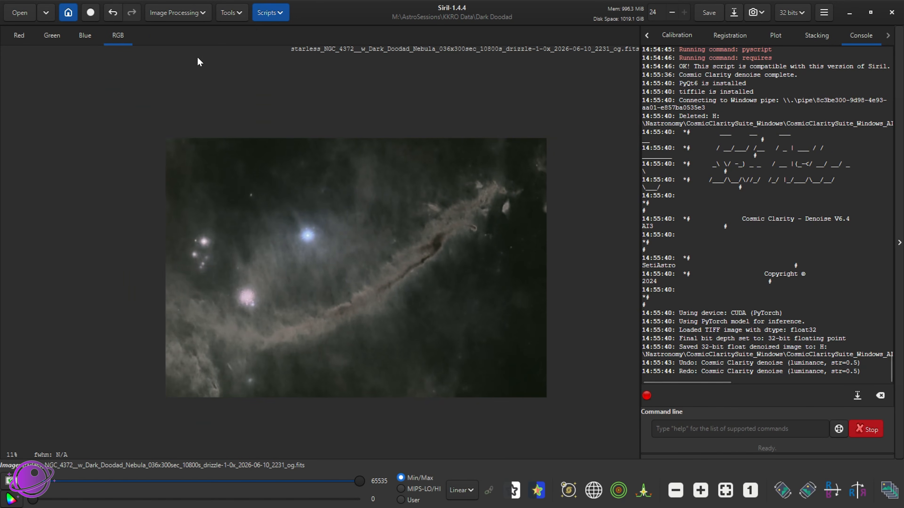
- Apply a Cubic Spline S-curve in Curves Transformation with a low shadow point and a highlight point at about 0.693, 0.875, and close it
click(187, 11)
click(150, 43)
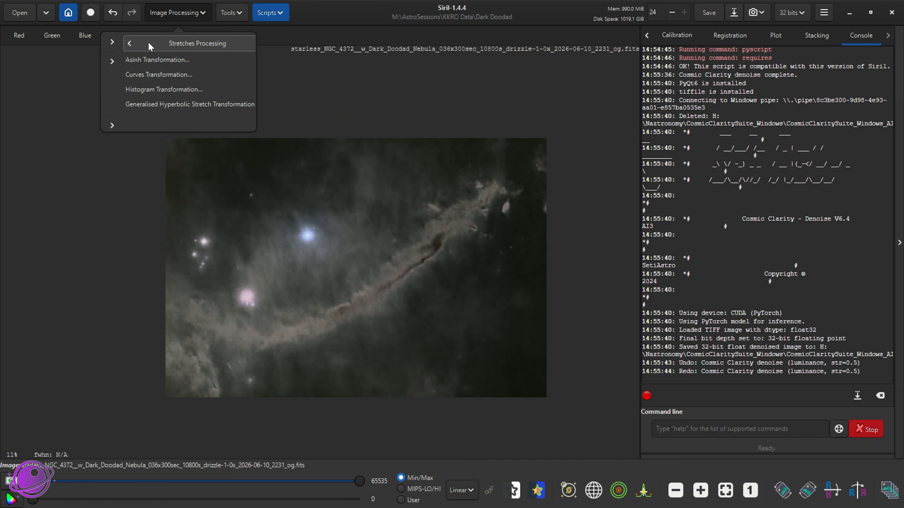
click(146, 75)
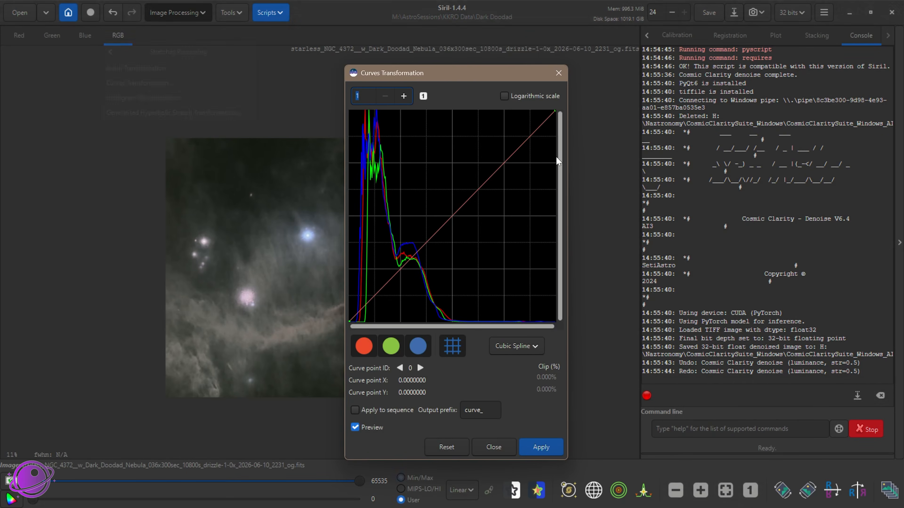
drag(456, 78, 688, 75)
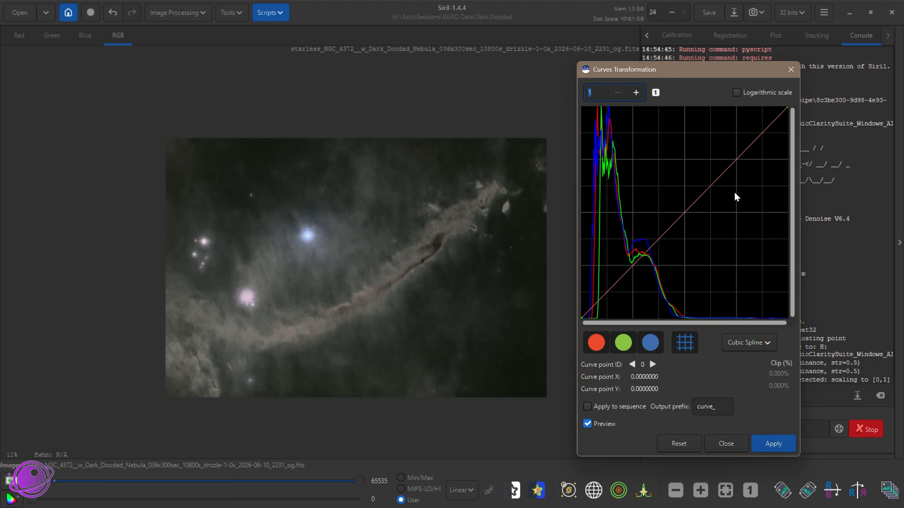
drag(740, 151, 725, 133)
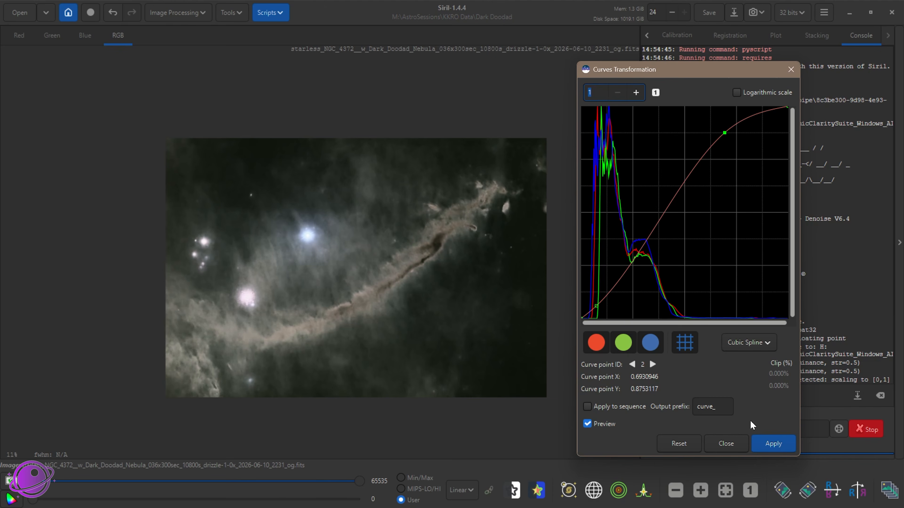
click(782, 440)
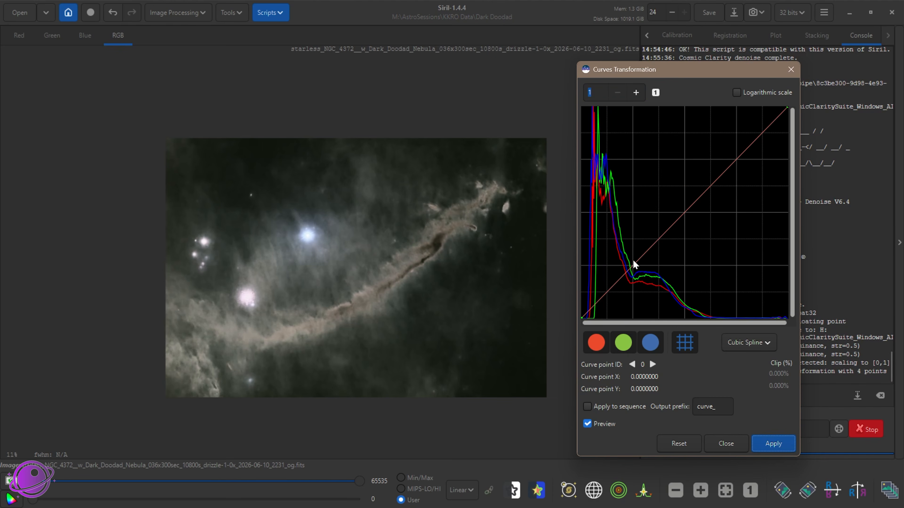
click(723, 447)
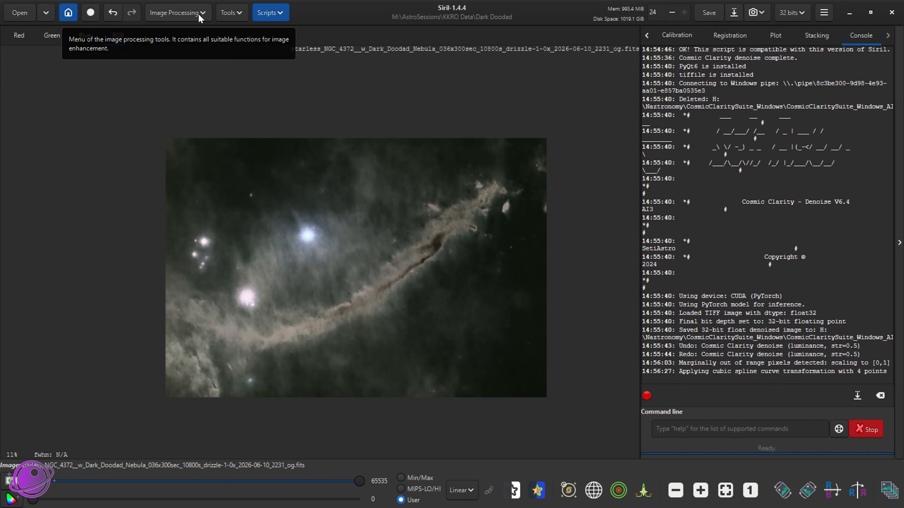
key(alt+Tab)
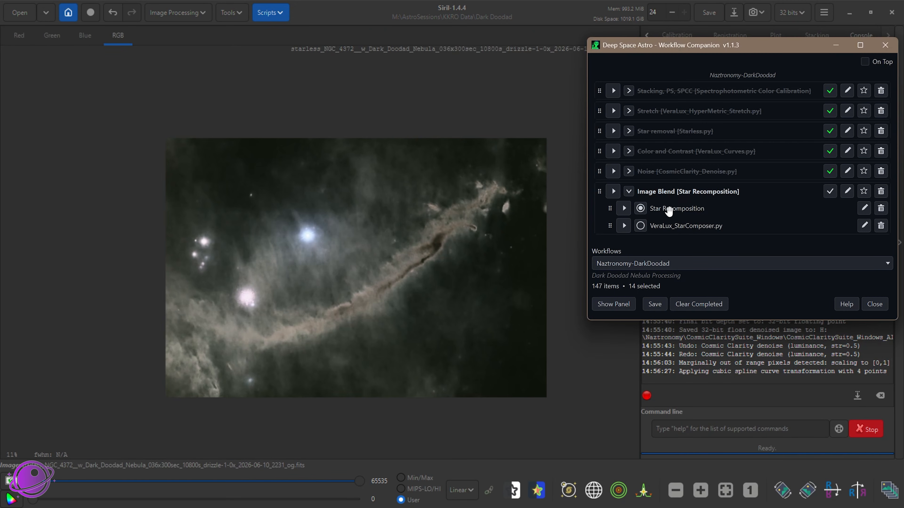
click(623, 208)
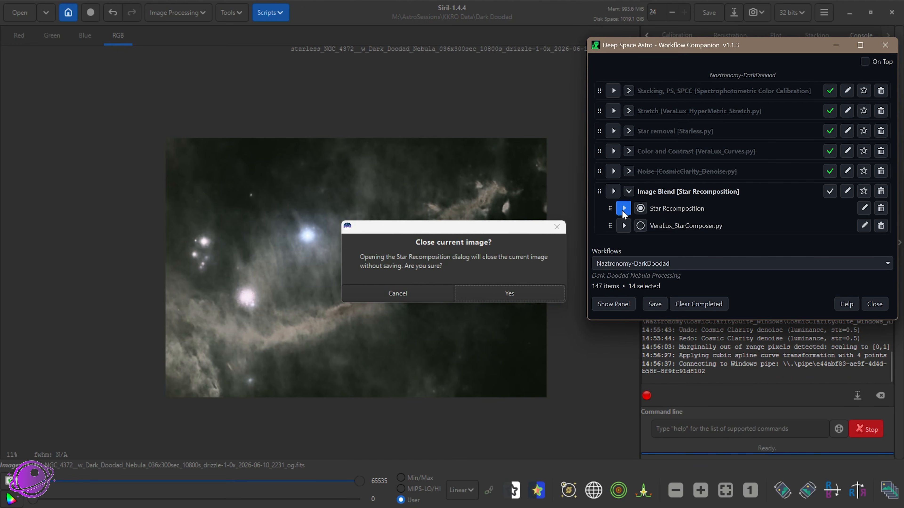
key(Return)
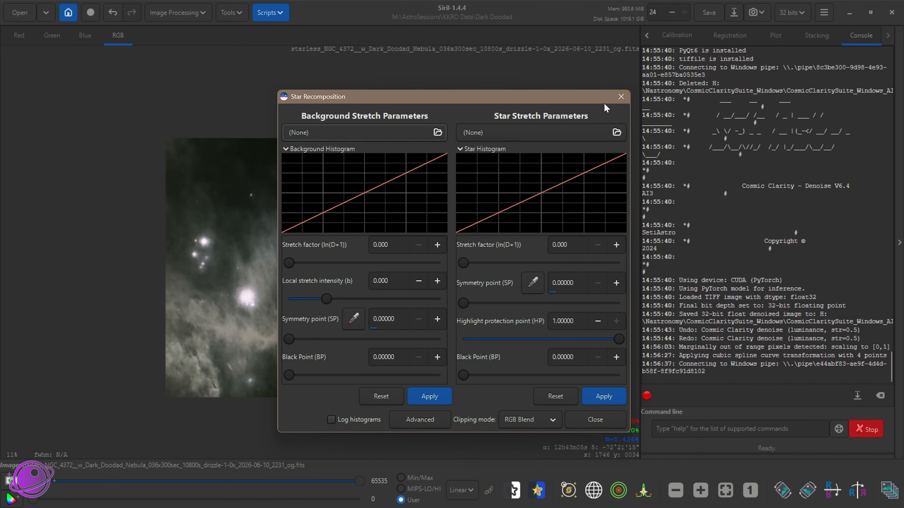
click(622, 93)
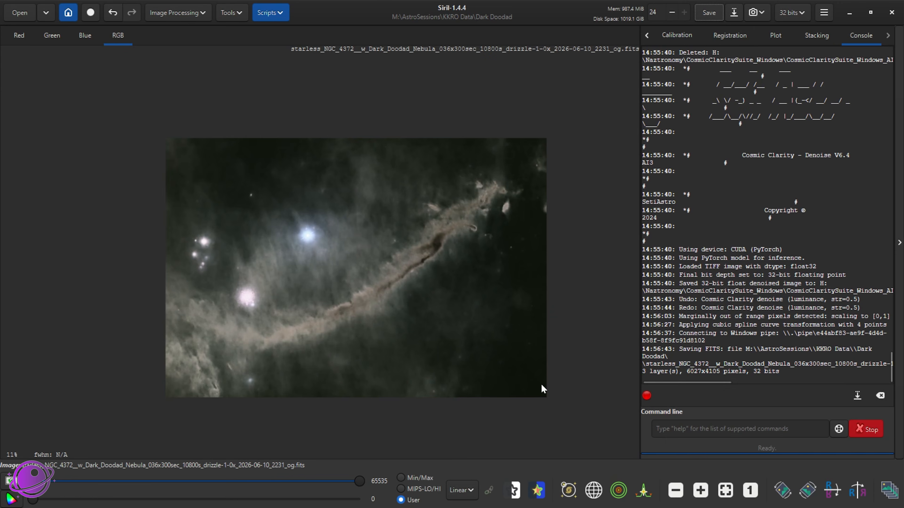
- Show the full Workflow Companion panel and add a manual workflow step labelled SAVE YOUR IMAGE
key(alt+Tab)
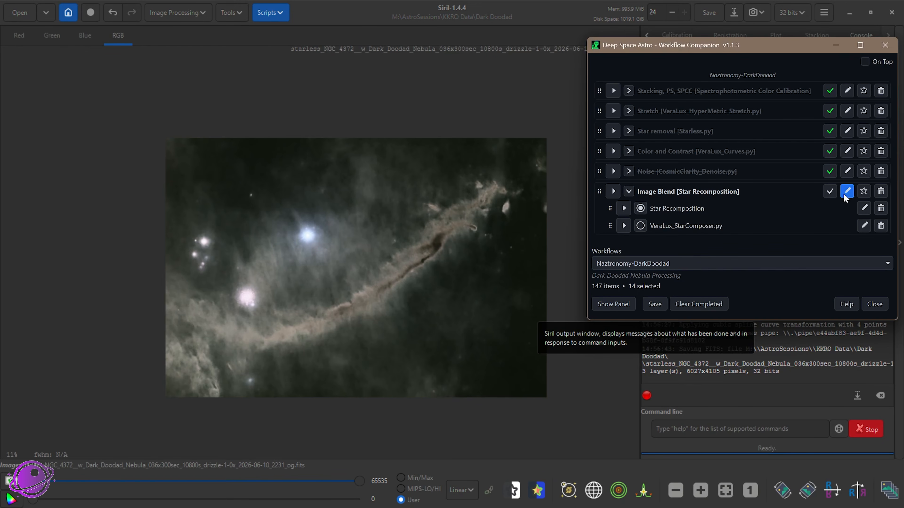
click(613, 304)
drag(764, 44, 427, 43)
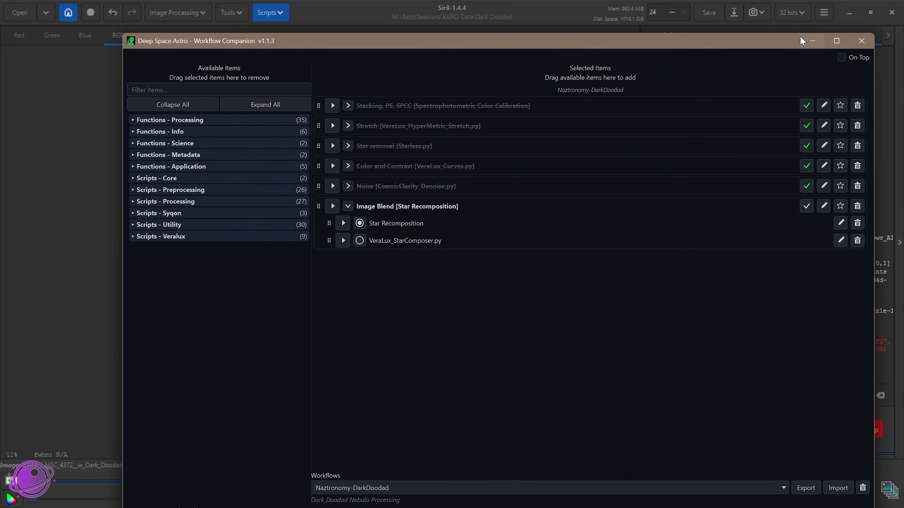
drag(795, 33, 680, 42)
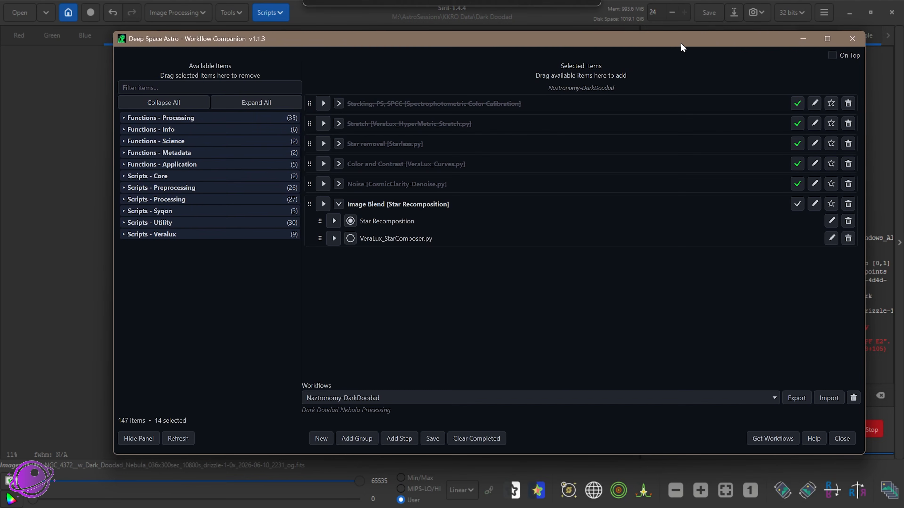
click(399, 441)
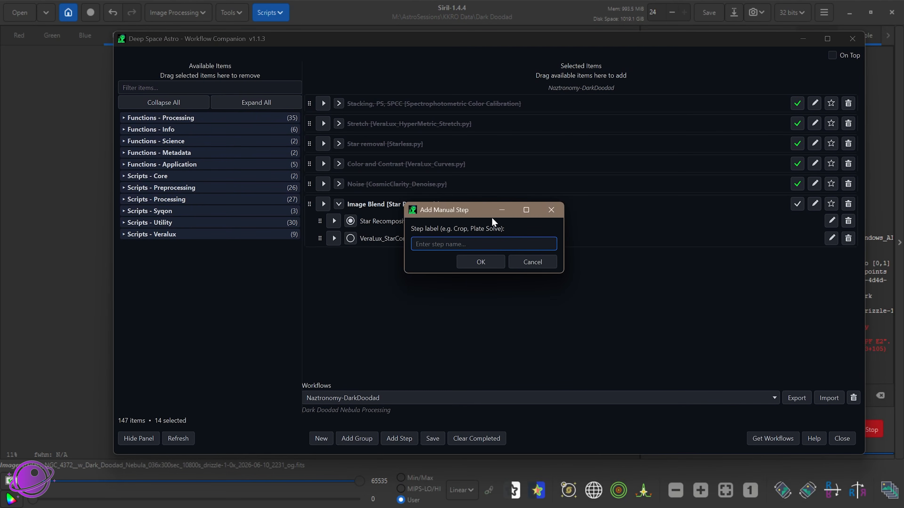
text(SAVE YOUR IMAGE)
click(486, 261)
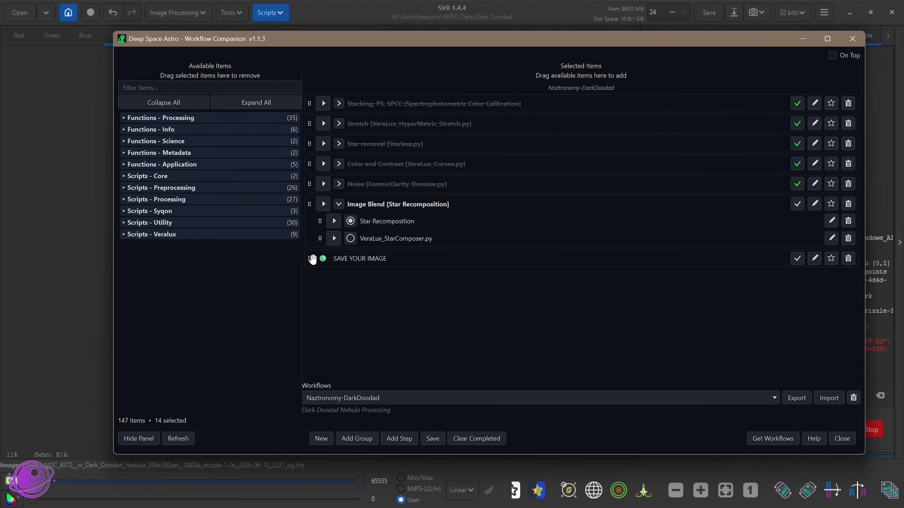
- Move the SAVE YOUR IMAGE step between the Noise and Image Blend stages, outside both groups, leaving the Noise stage collapsed
drag(312, 259, 314, 181)
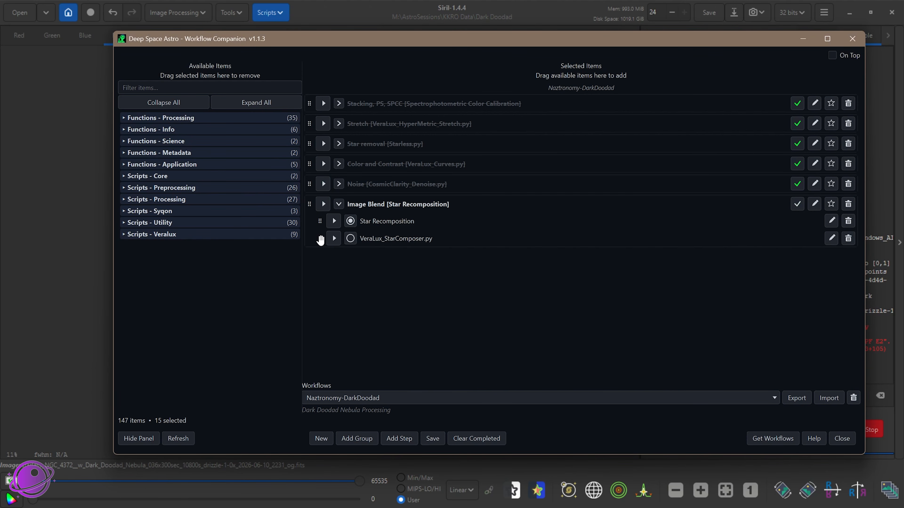
click(338, 184)
drag(373, 236, 352, 247)
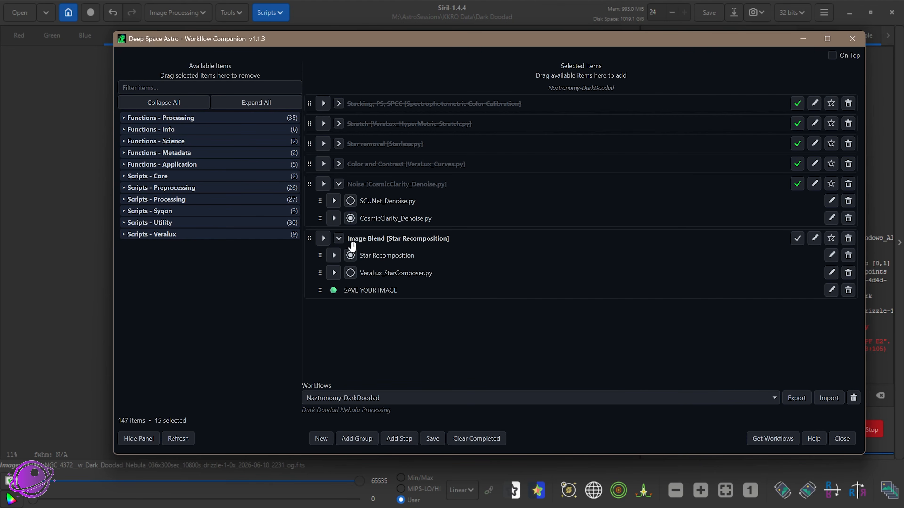
drag(321, 293, 313, 233)
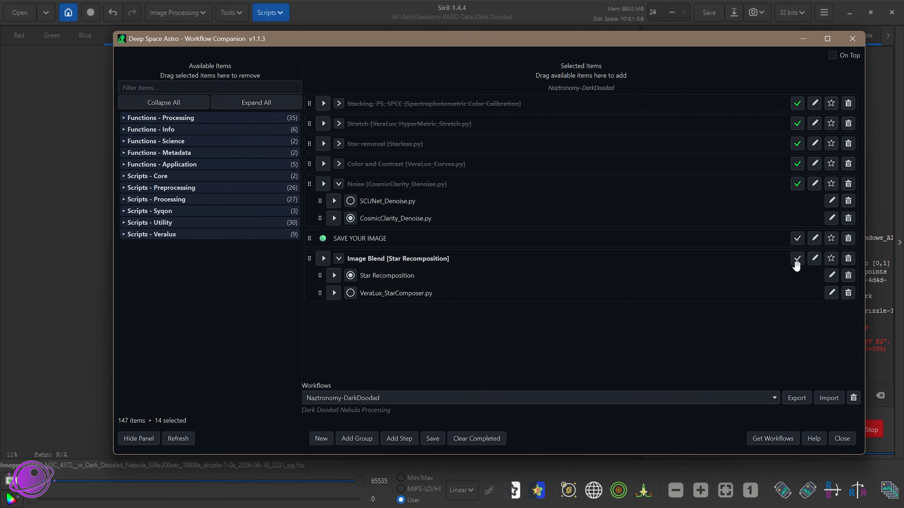
click(338, 184)
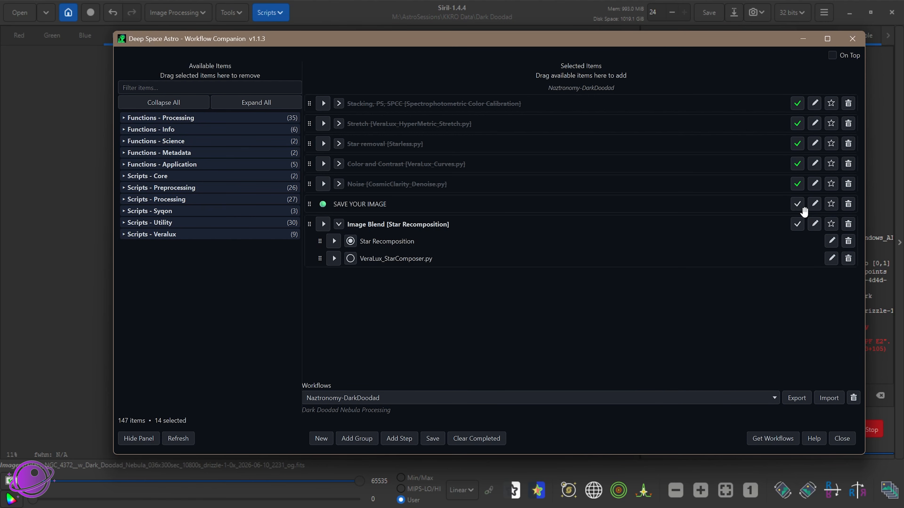
- Mark the SAVE YOUR IMAGE step as completed, save the Naztronomy-DarkDoodad workflow and return the companion to its compact view
click(797, 204)
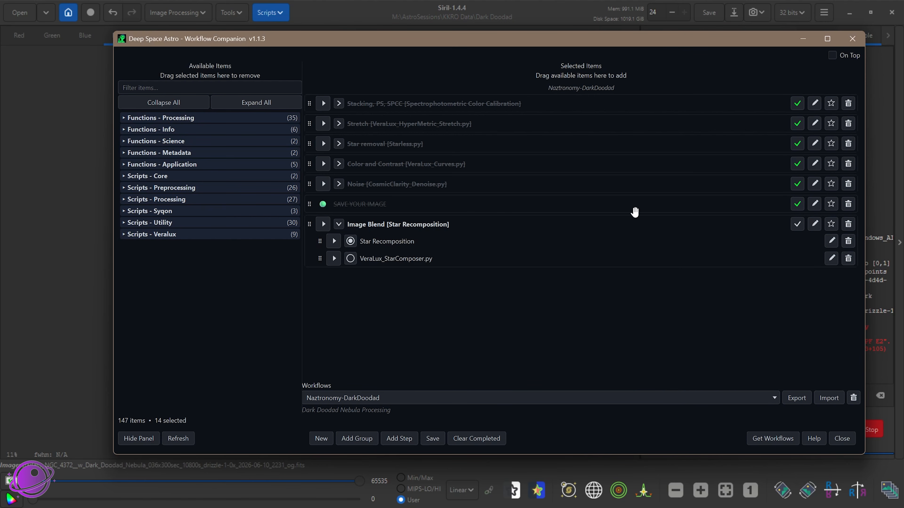
click(435, 433)
click(145, 443)
drag(282, 53, 743, 138)
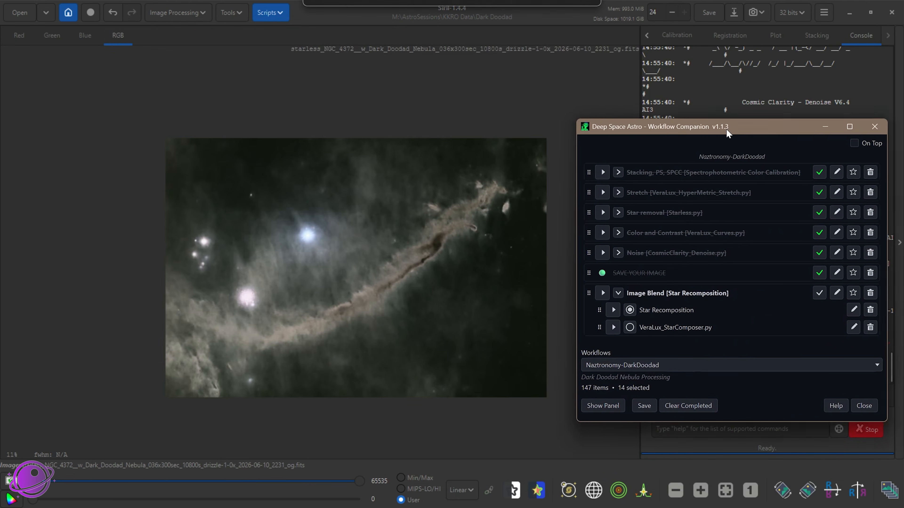
- Save the starless image and launch Star Recomposition for the Image Blend stage, agreeing to close the current image
click(717, 18)
click(717, 18)
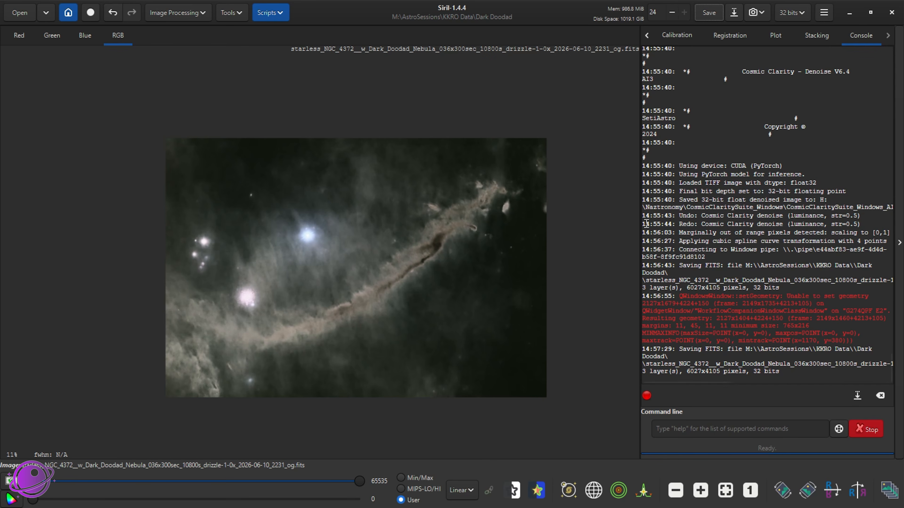
key(alt+Tab)
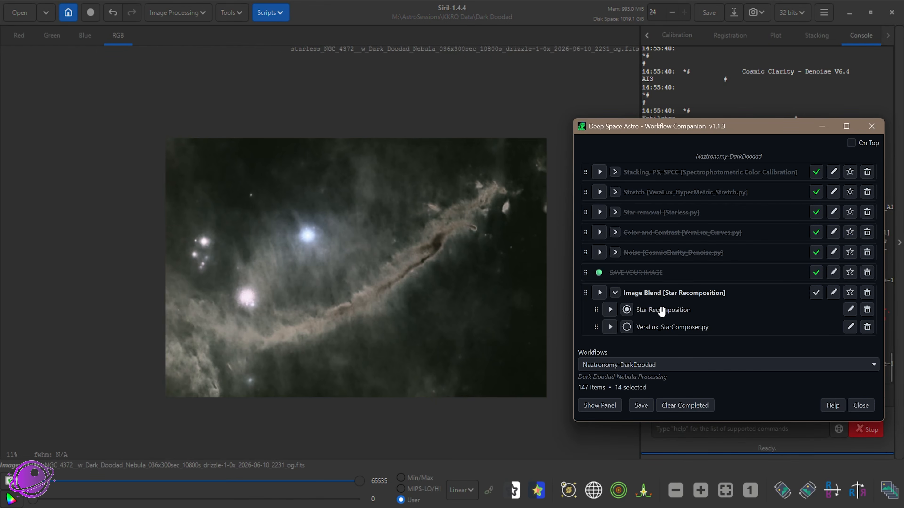
click(611, 308)
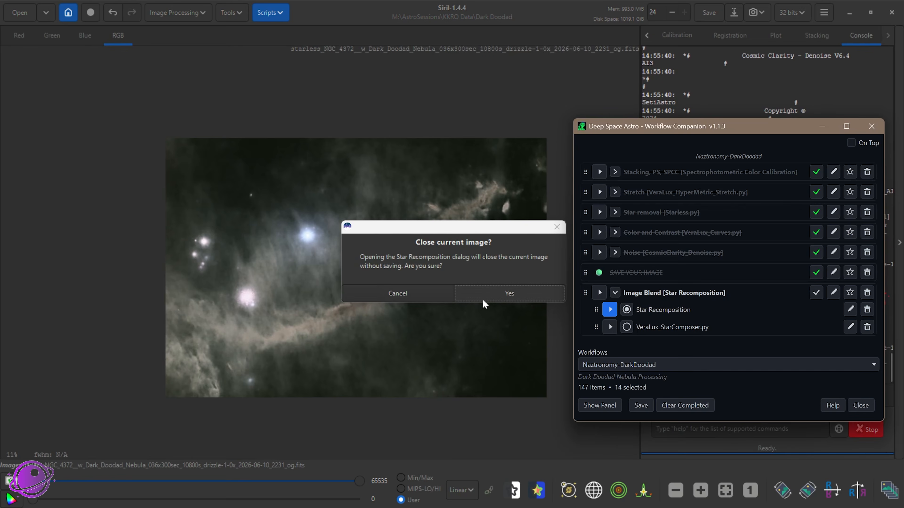
click(483, 300)
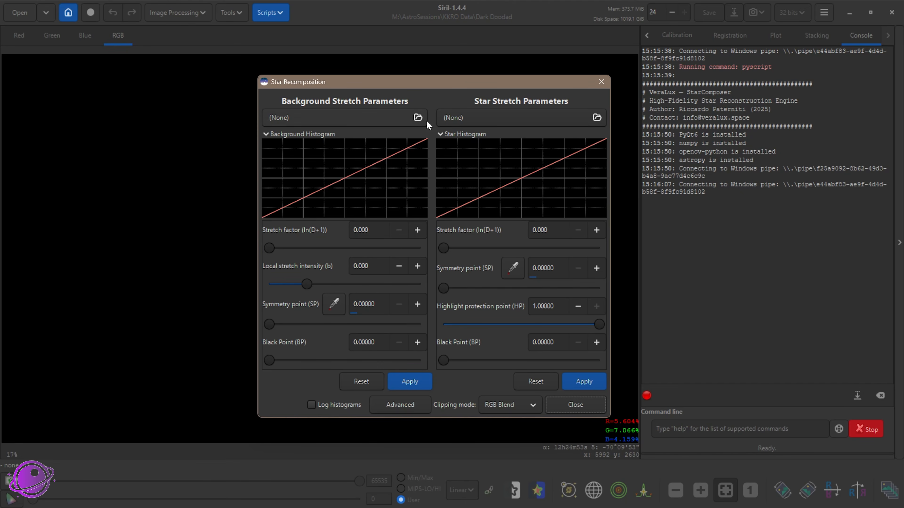
- Load the starless_NGC_4372 Dark Doodad FITS as the background image and the matching starmask_NGC_4372 FITS as the star image
click(400, 115)
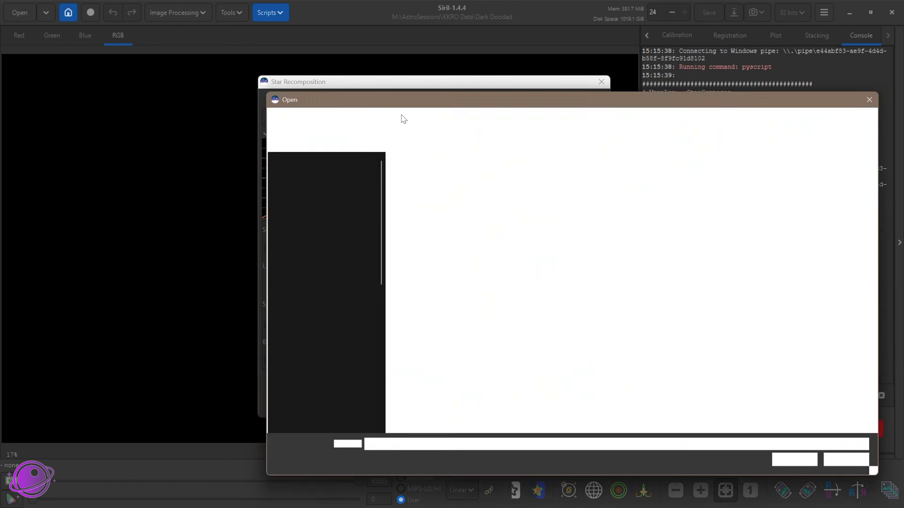
double_click(438, 323)
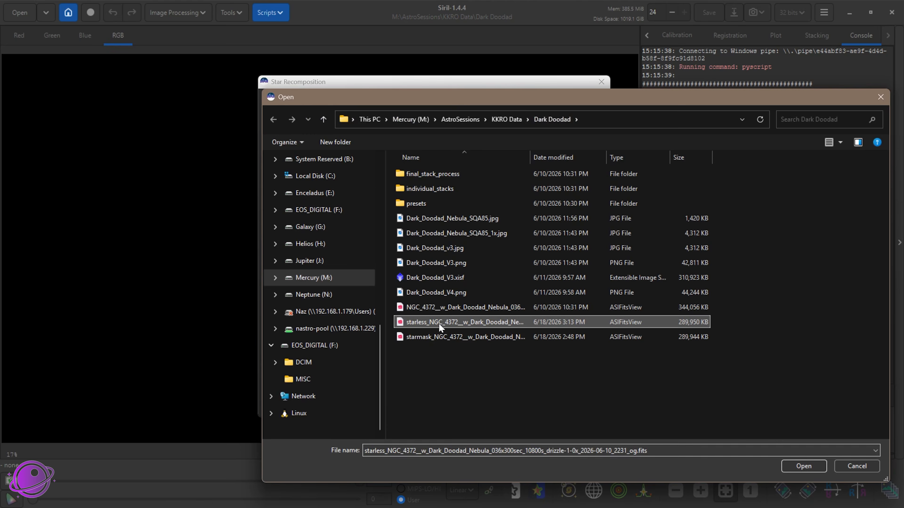
click(636, 117)
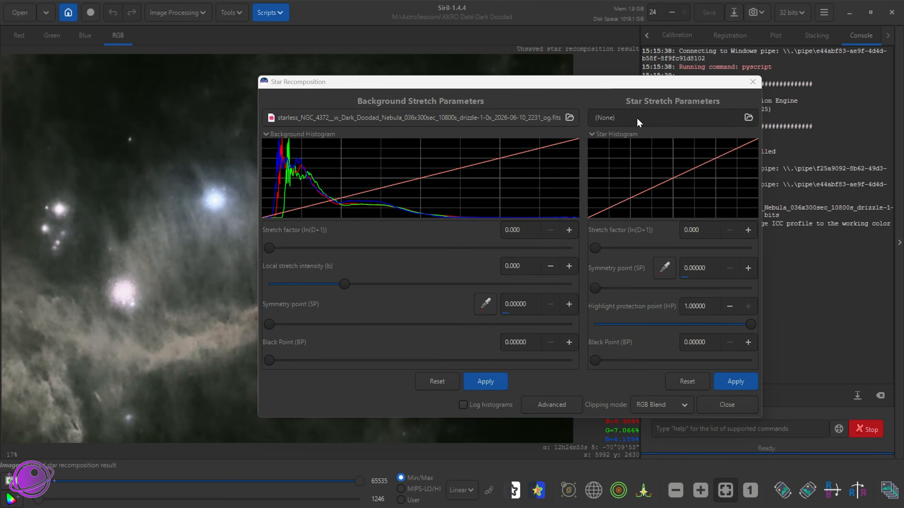
double_click(462, 333)
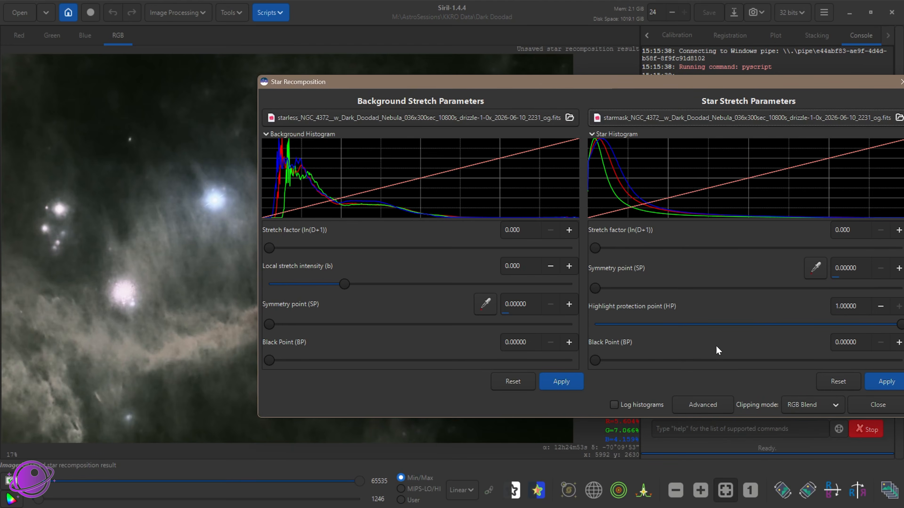
- Examine the recombined preview around the bright blue star and the globular cluster, both overall and up close
drag(363, 87, 643, 140)
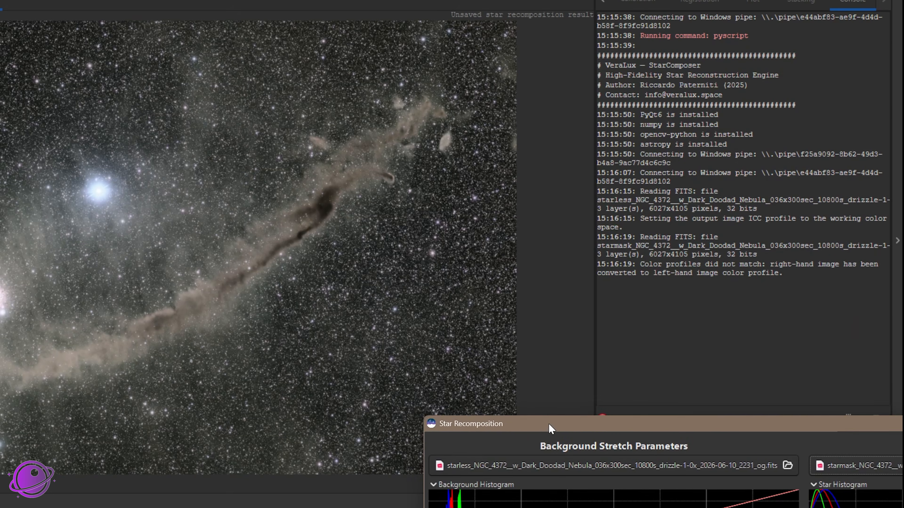
scroll(324, 305, down, 3)
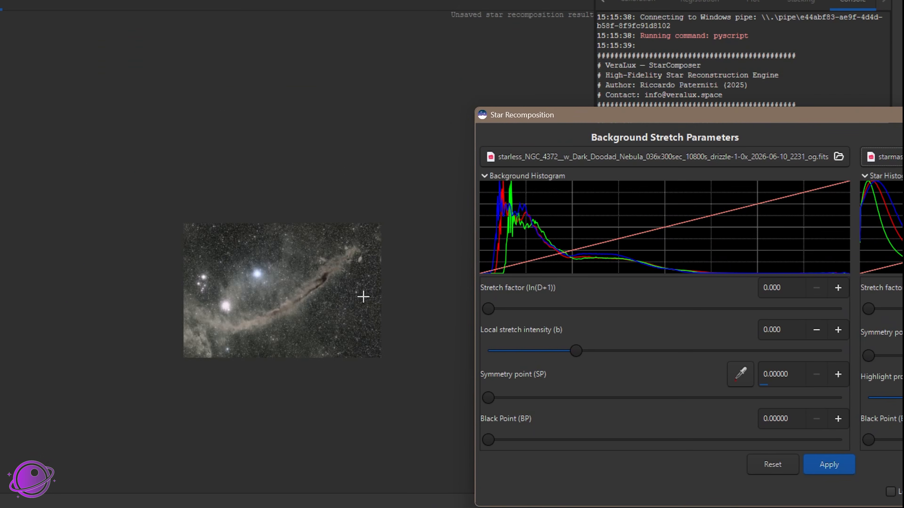
scroll(363, 297, up, 4)
scroll(259, 299, down, 3)
click(147, 240)
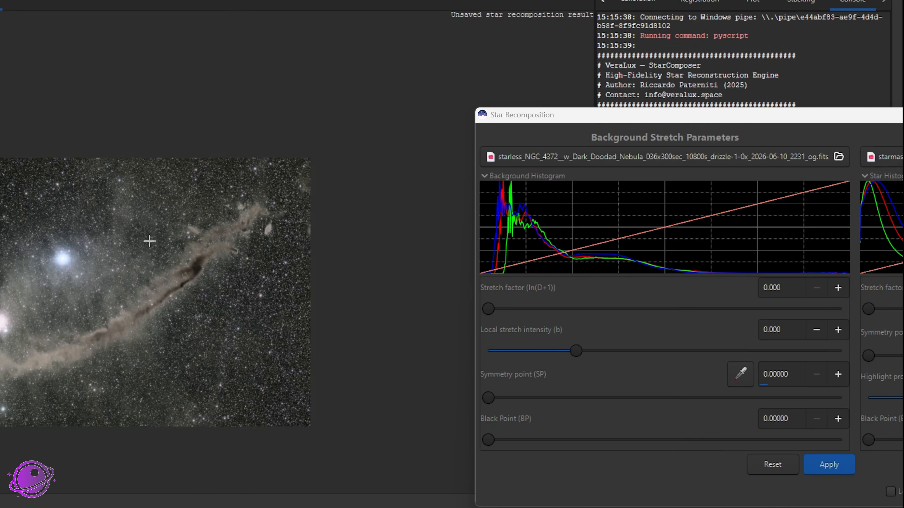
scroll(196, 241, up, 1)
drag(578, 122, 357, 76)
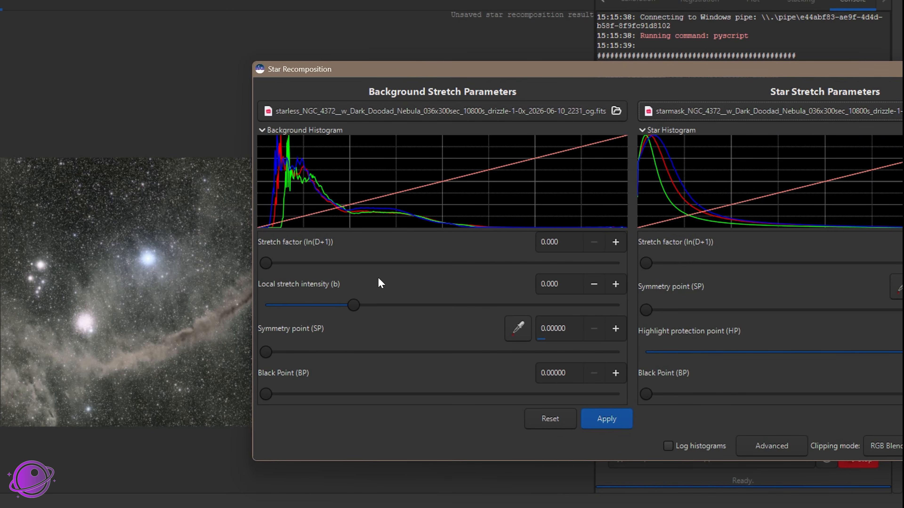
scroll(167, 303, up, 2)
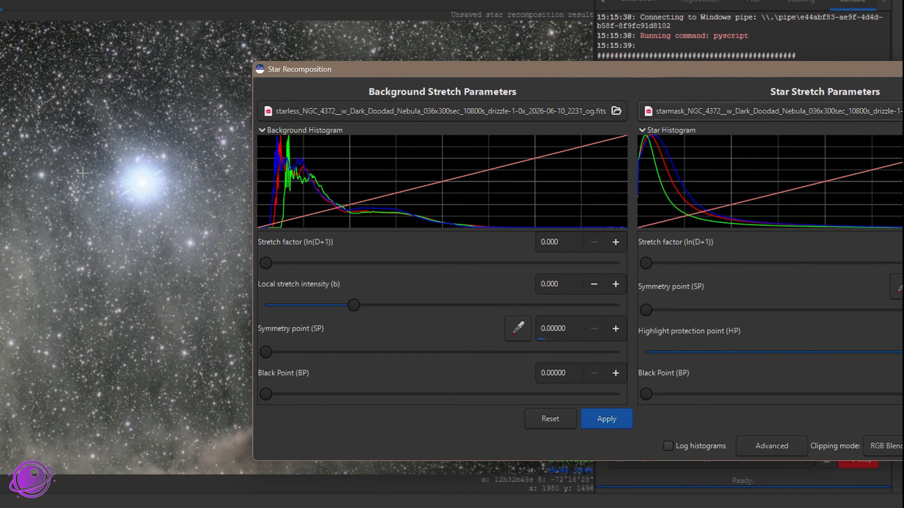
drag(92, 38, 102, 274)
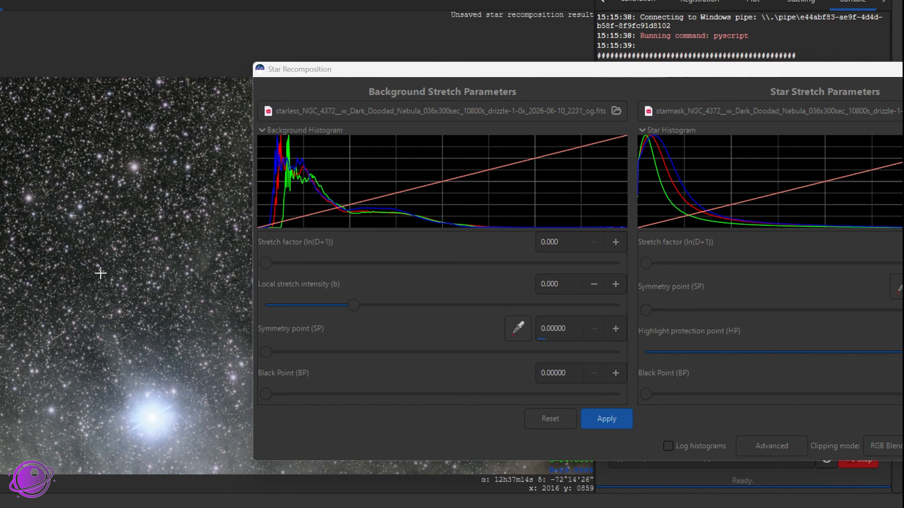
scroll(97, 285, down, 2)
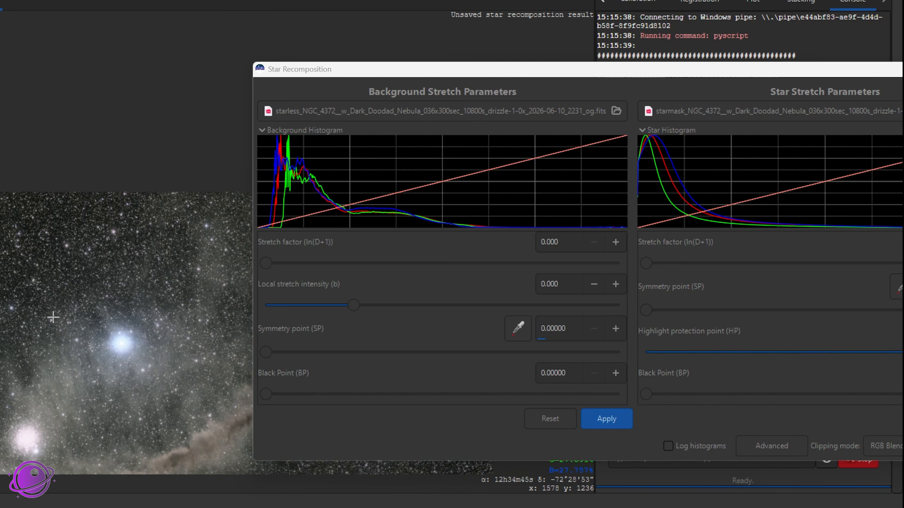
drag(21, 421, 4, 285)
scroll(62, 307, up, 3)
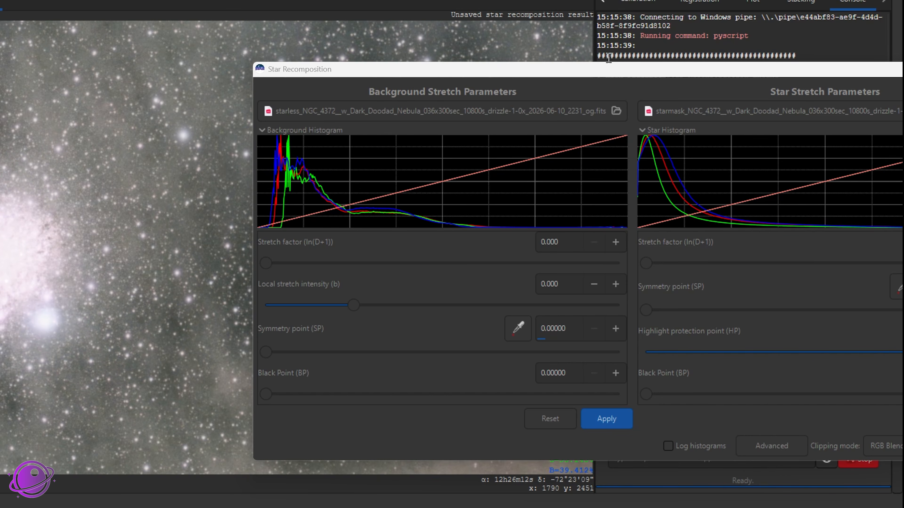
- Show the advanced recomposition parameters and set the star stretch type to Inverse generalised hyperbolic transform
drag(596, 74, 359, 50)
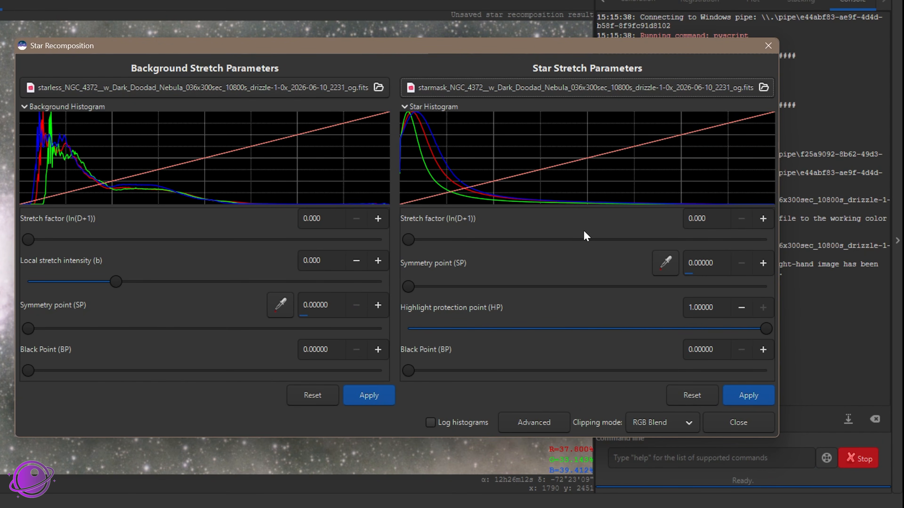
click(527, 424)
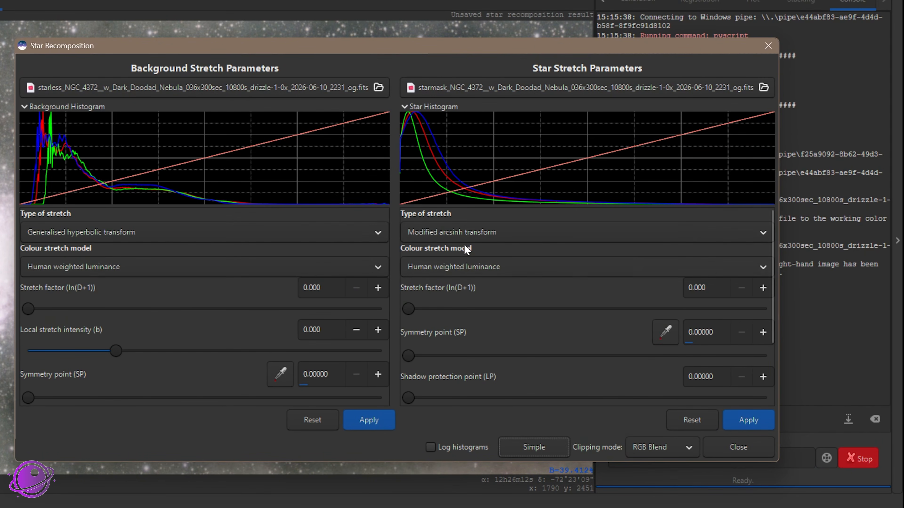
click(459, 238)
click(462, 216)
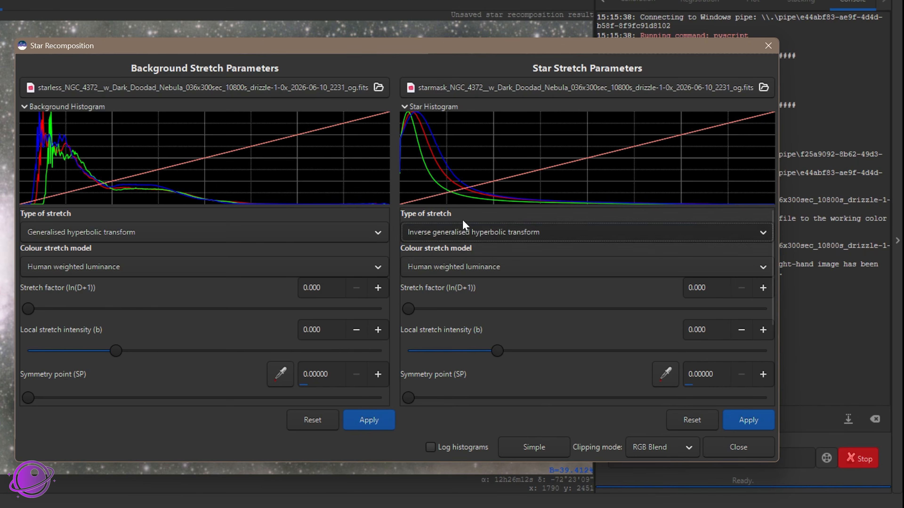
- Set the star stretch factor to about 0.295, checking the stars in the preview
drag(330, 52, 541, 65)
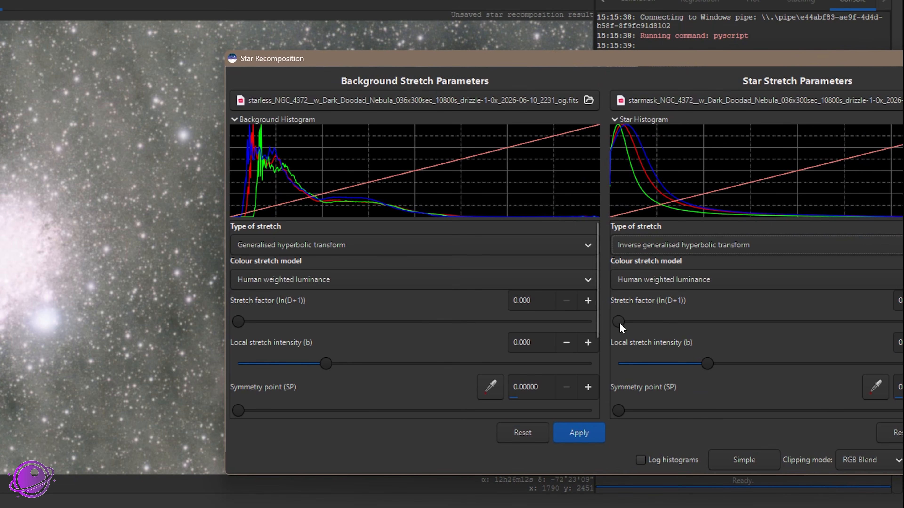
mouse_move(619, 322)
mouse_down()
mouse_move(671, 319)
mouse_move(631, 325)
mouse_up()
scroll(79, 242, up, 1)
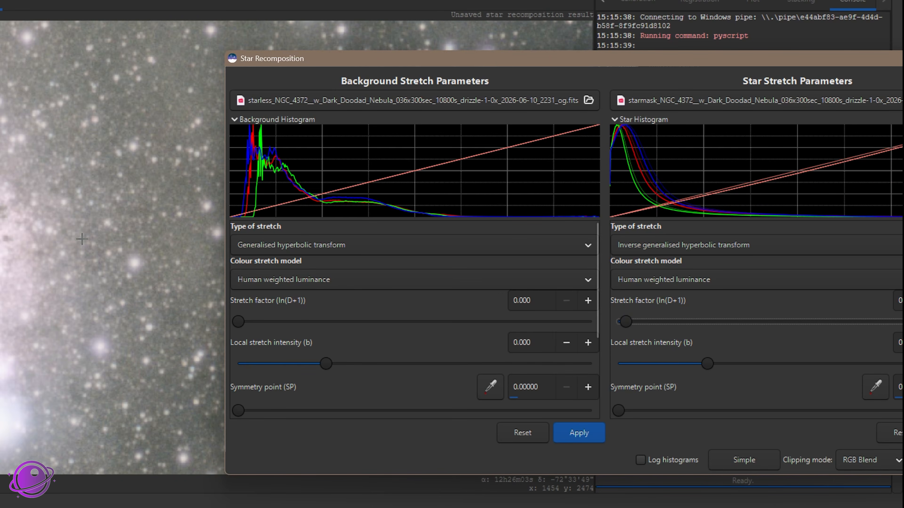
scroll(78, 241, down, 5)
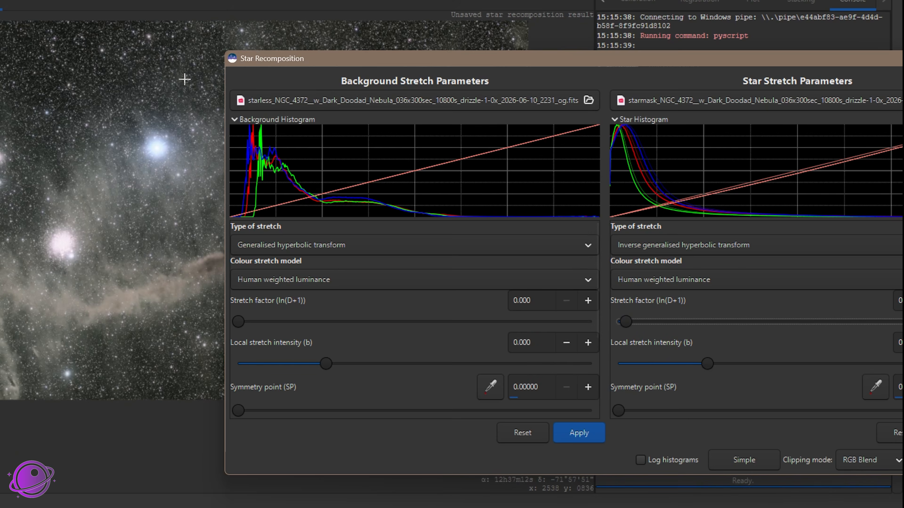
scroll(184, 76, up, 3)
drag(409, 63, 554, 60)
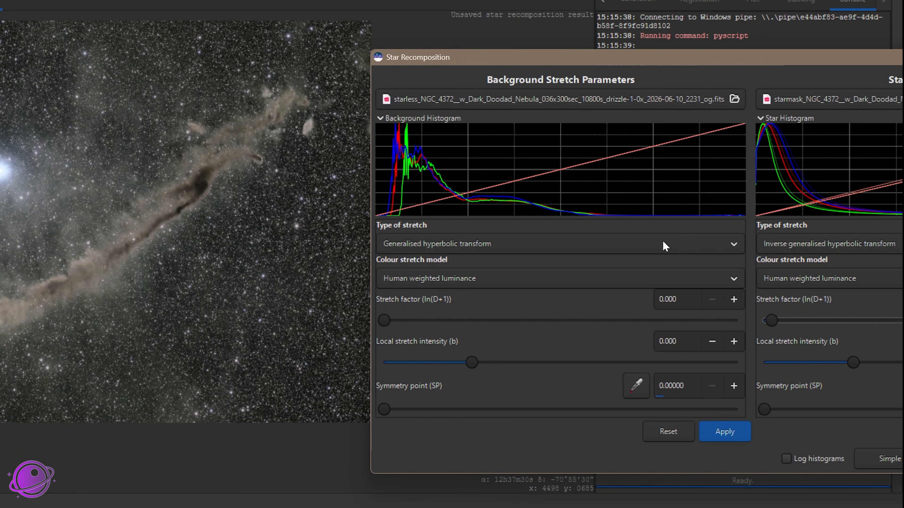
mouse_move(777, 319)
mouse_down()
mouse_move(795, 319)
mouse_move(779, 324)
mouse_up()
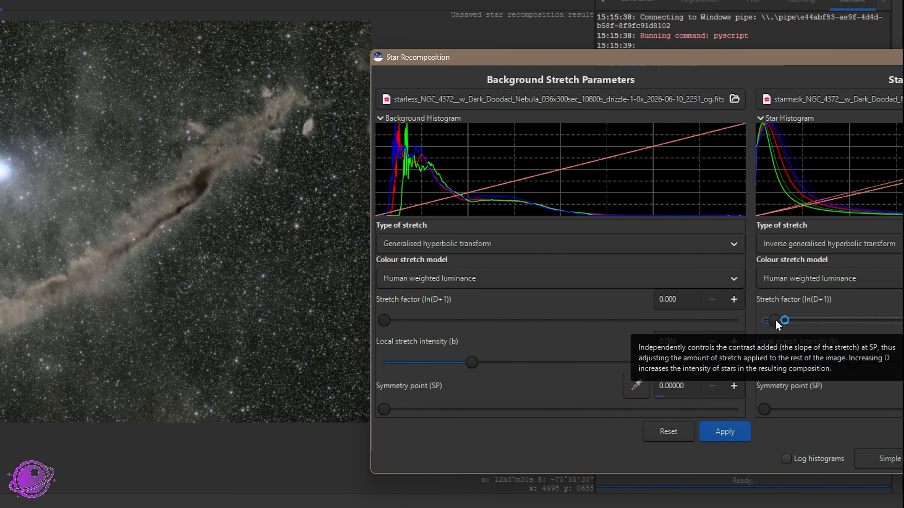
- Set the star symmetry point to about 0.01213
drag(780, 59, 632, 57)
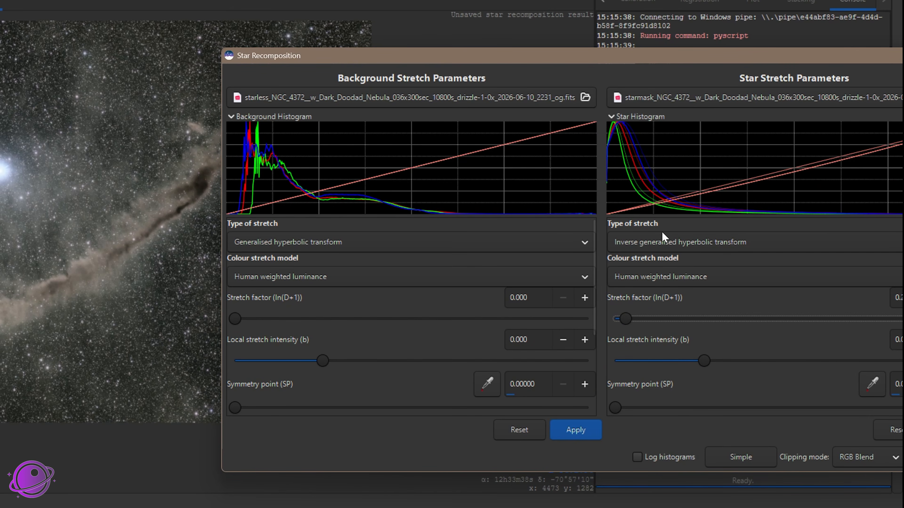
drag(633, 54, 536, 28)
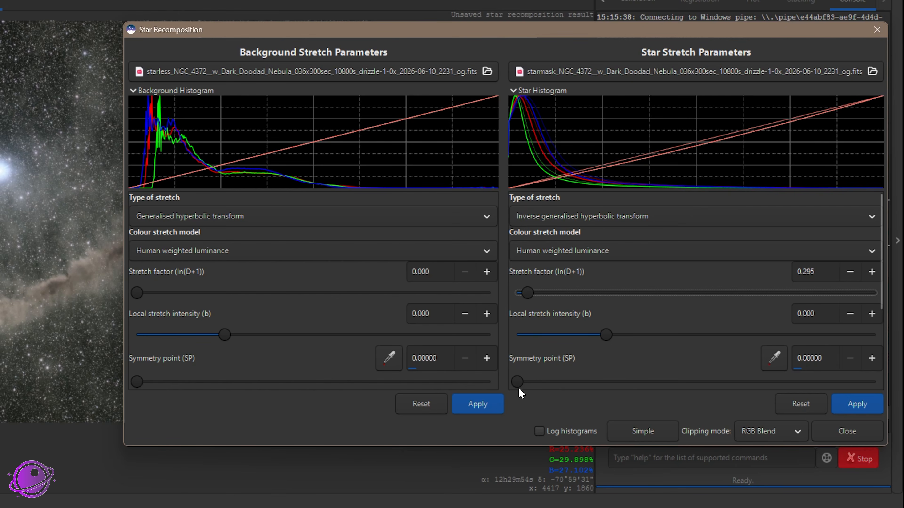
mouse_move(519, 383)
mouse_down()
mouse_move(533, 381)
mouse_move(521, 382)
mouse_up()
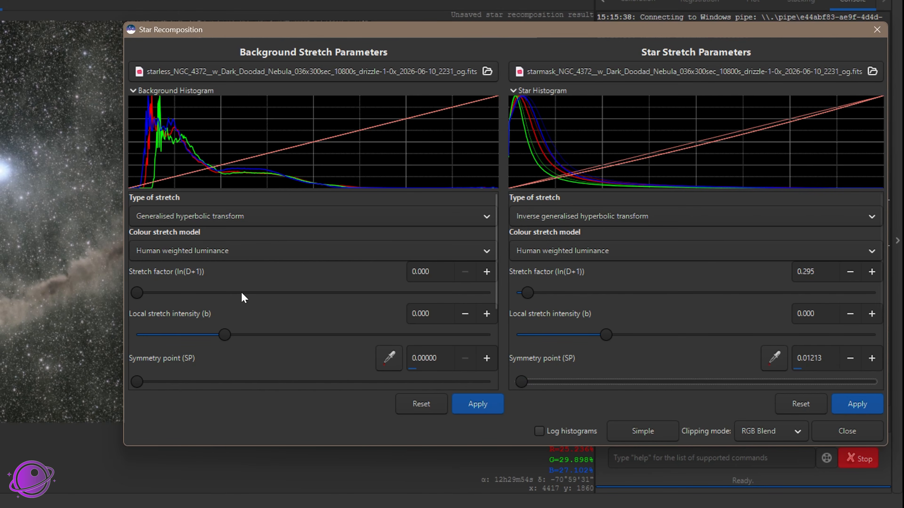
- Set the background black point to about 0.02988, leaving the background symmetry point at 0
drag(207, 33, 403, 86)
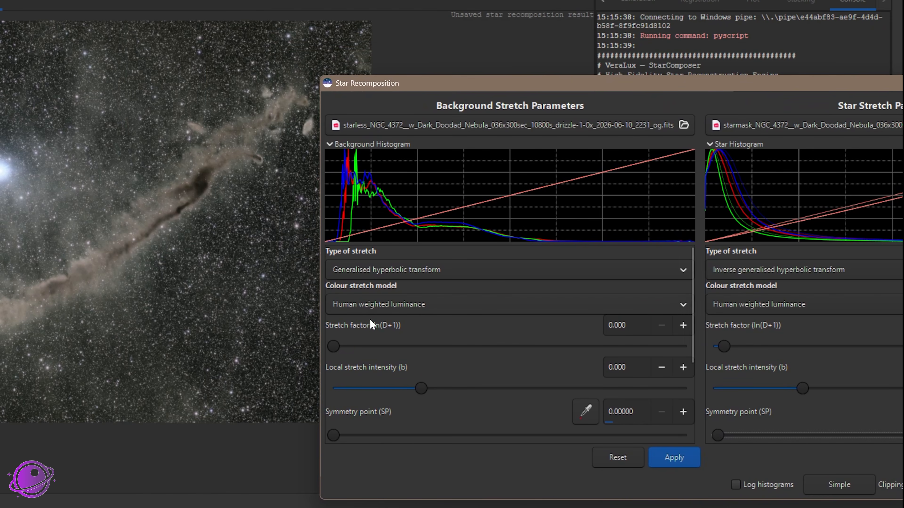
drag(336, 437, 316, 439)
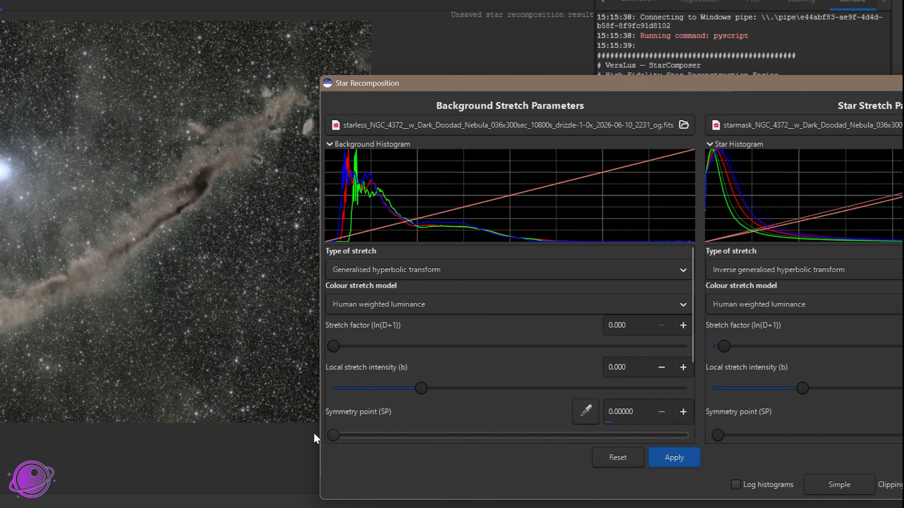
drag(691, 316, 688, 406)
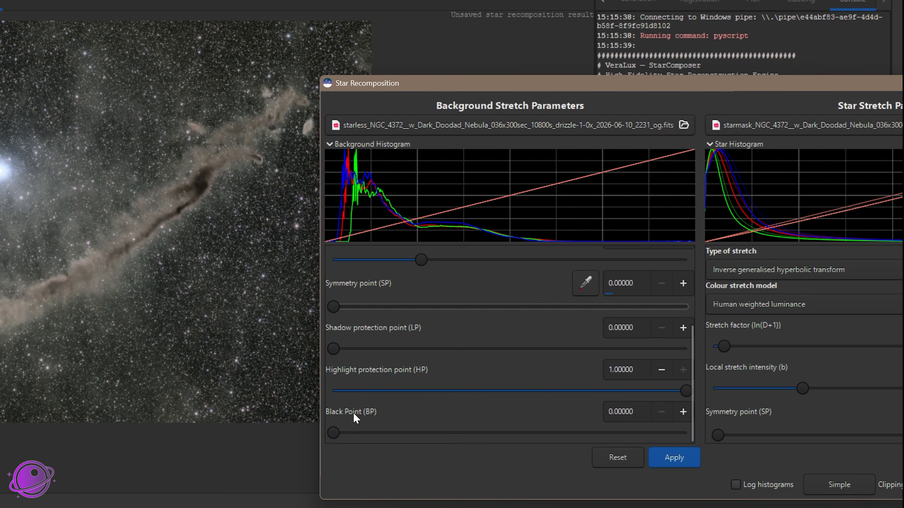
drag(330, 432, 344, 432)
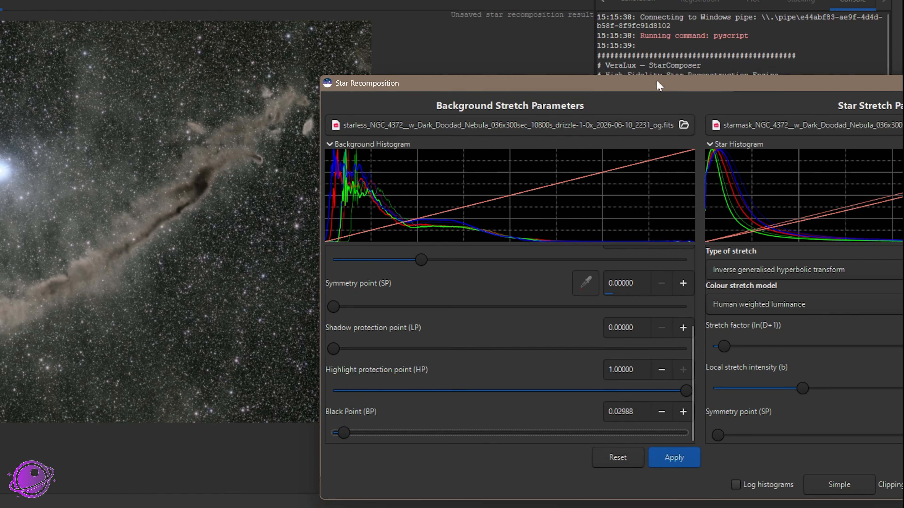
- Apply the background and star stretches, and close Star Recomposition
drag(658, 87, 431, 38)
click(441, 411)
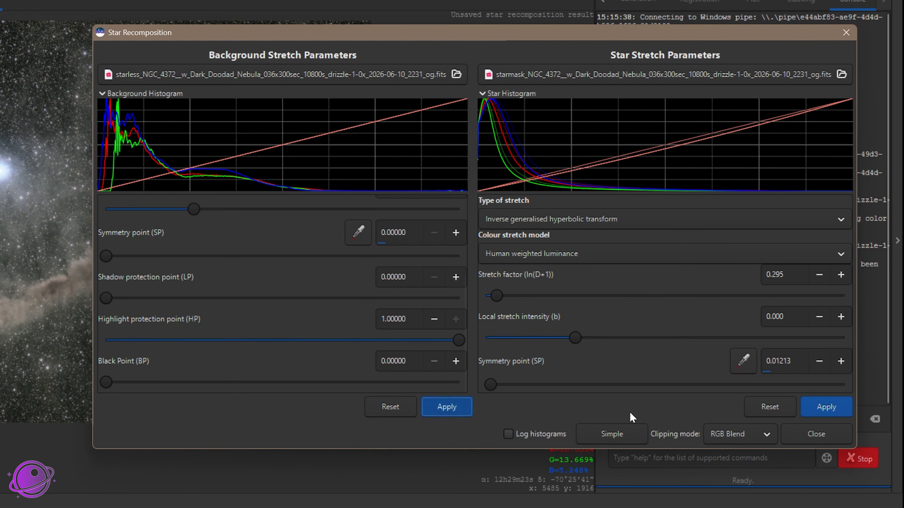
click(833, 409)
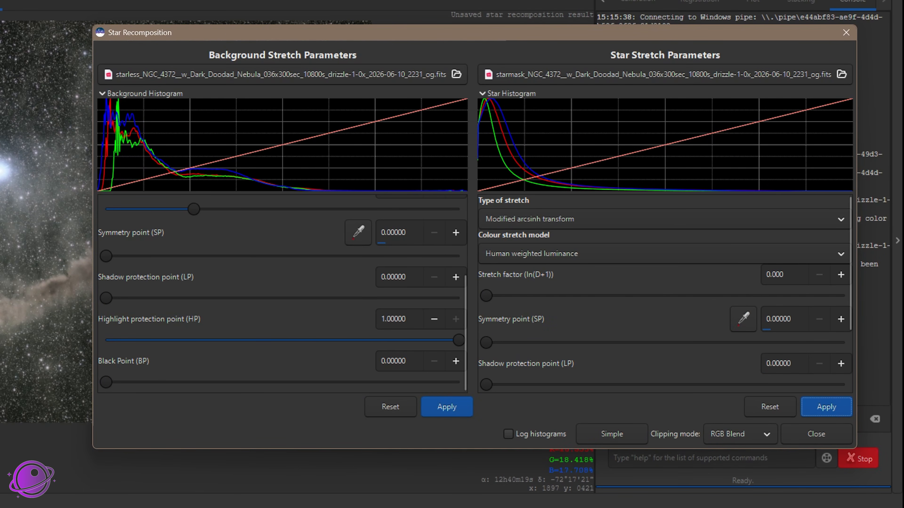
click(816, 434)
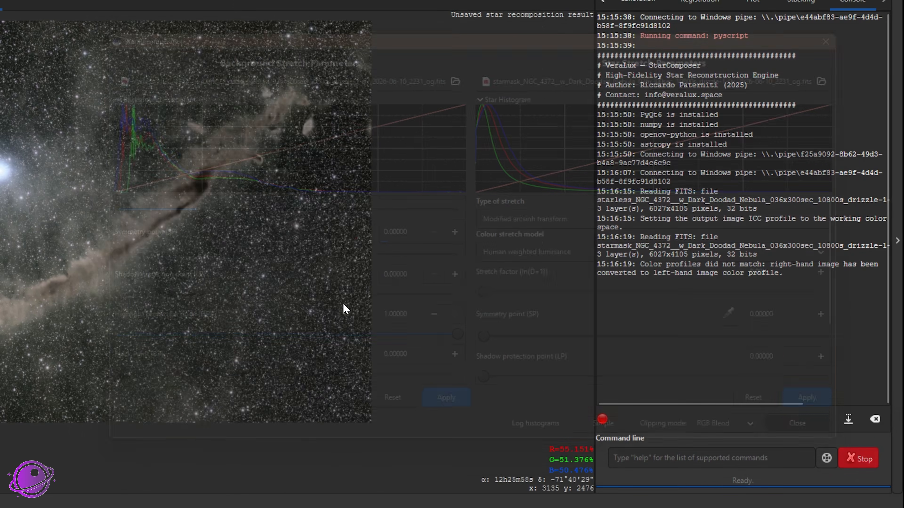
- Examine the stars, cluster and dark nebula in the recomposed image, up close and as a whole
scroll(215, 206, up, 3)
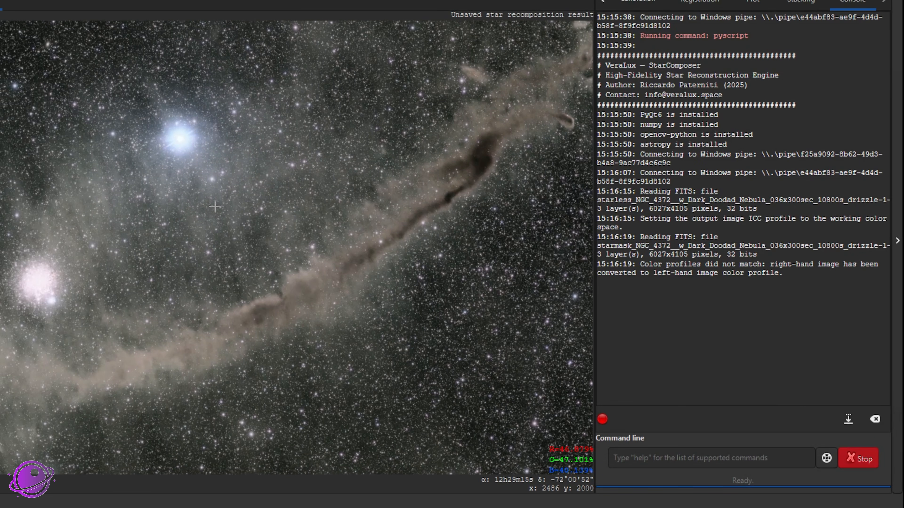
scroll(70, 189, down, 1)
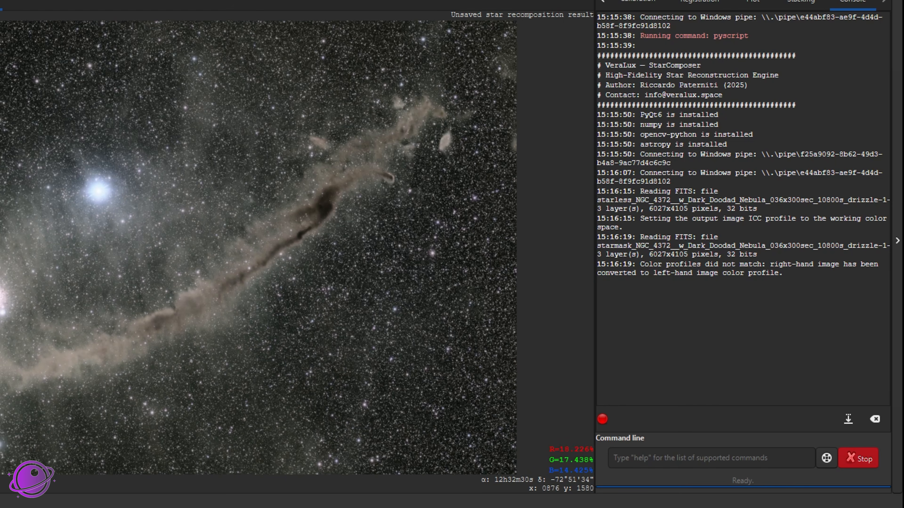
scroll(1, 315, down, 2)
scroll(1, 320, up, 3)
scroll(53, 246, up, 2)
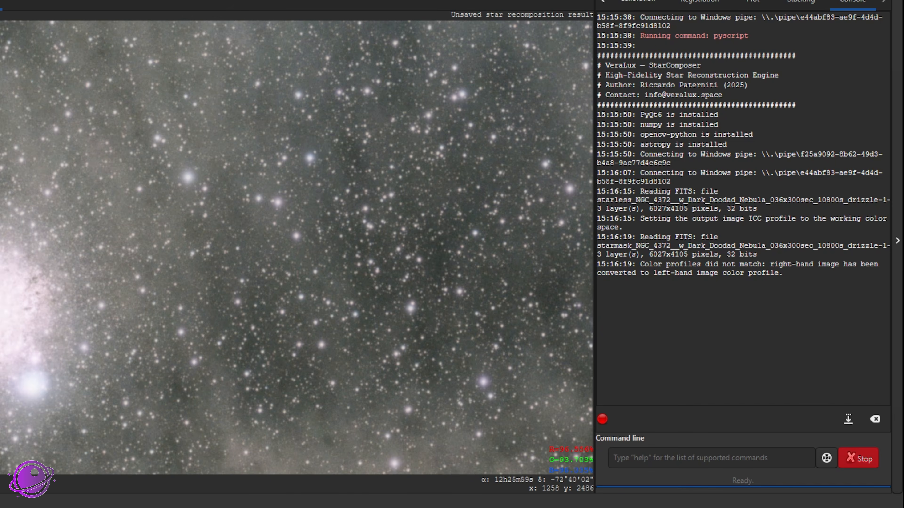
scroll(28, 252, down, 4)
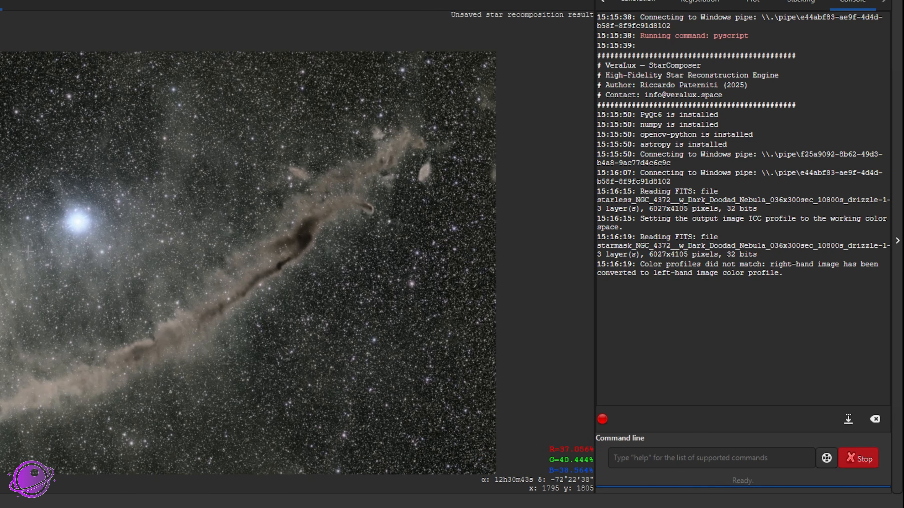
scroll(28, 251, up, 3)
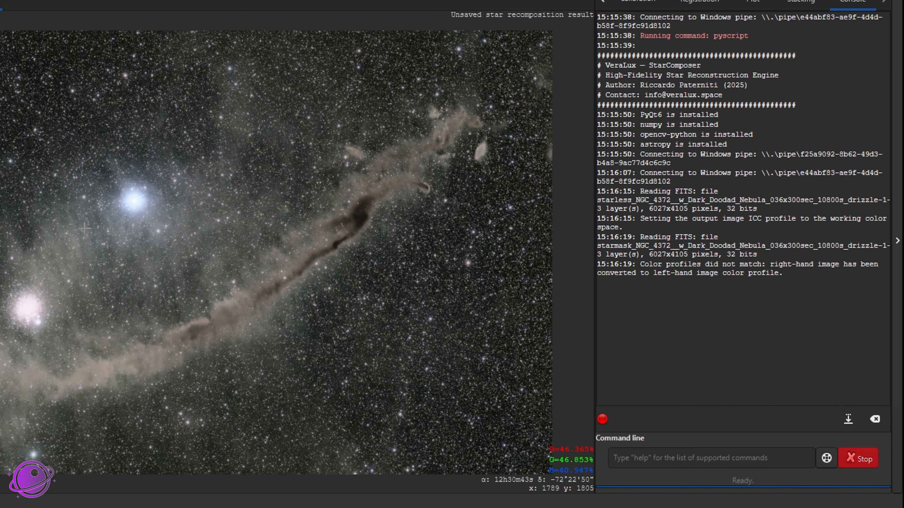
- Save the recomposed image under the new name Siril_Dark_Doodad.fits in the Dark Doodad folder
drag(84, 228, 85, 215)
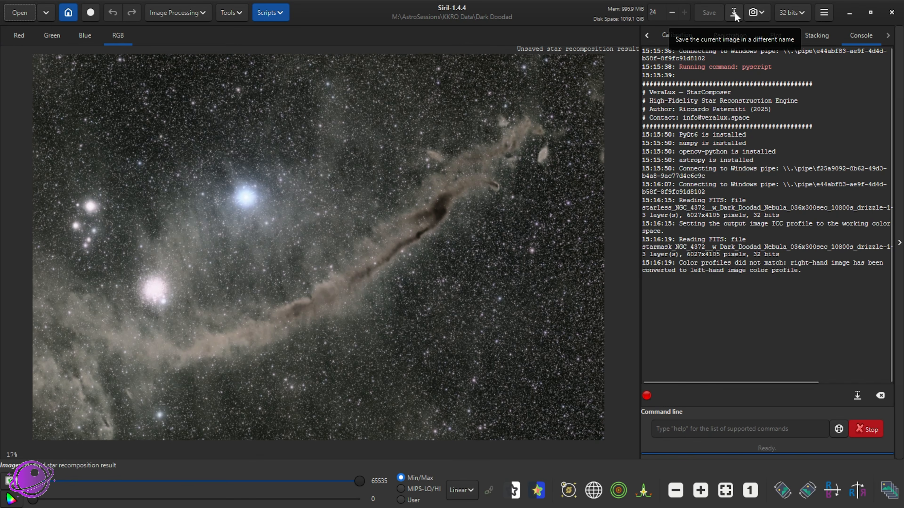
click(734, 12)
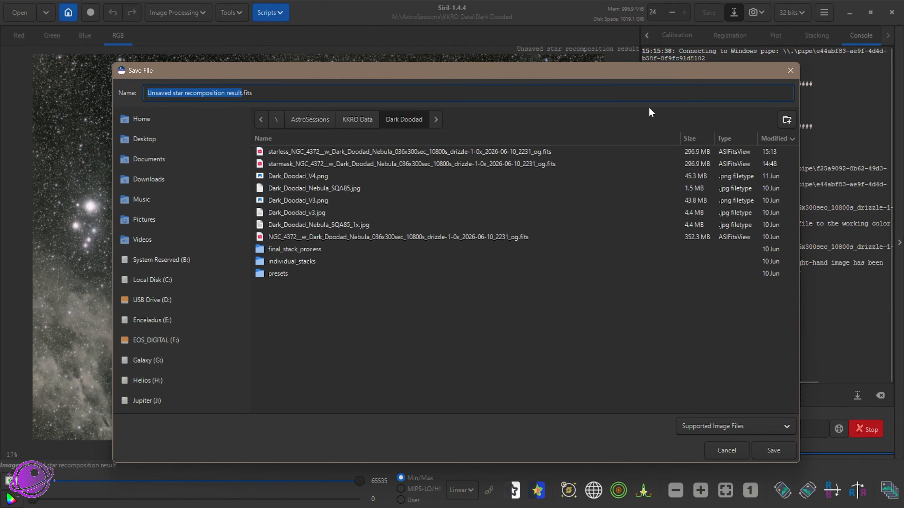
text(Siril)
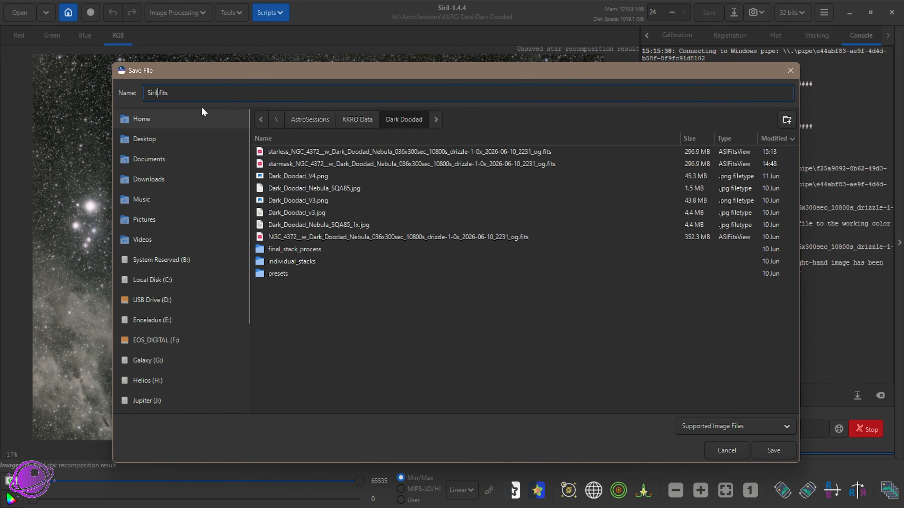
text(_Dark_Doodad)
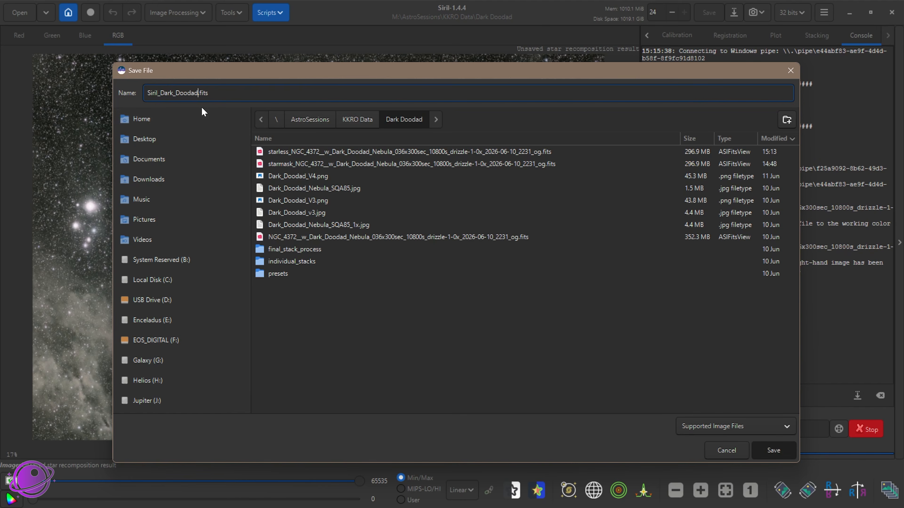
key(Return)
- Mark the Image Blend stage as completed in Workflow Companion, collapse it and minimize the companion
click(518, 361)
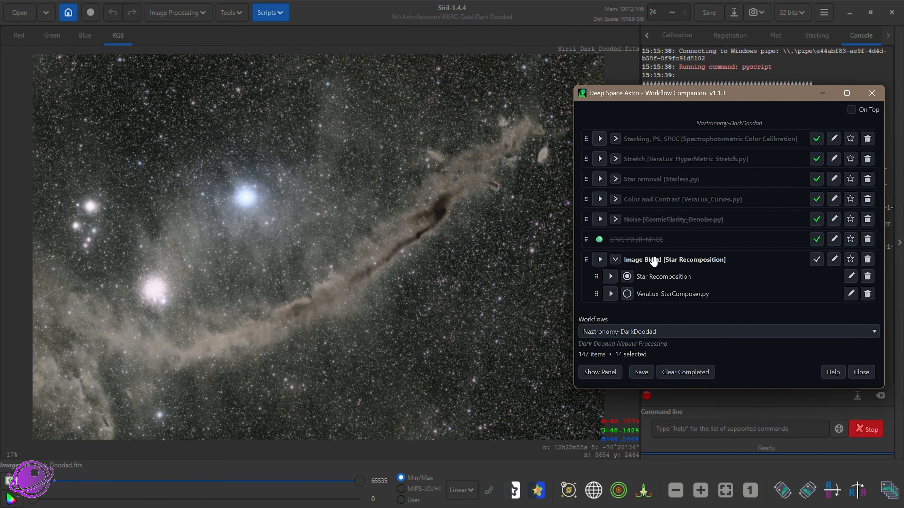
click(816, 259)
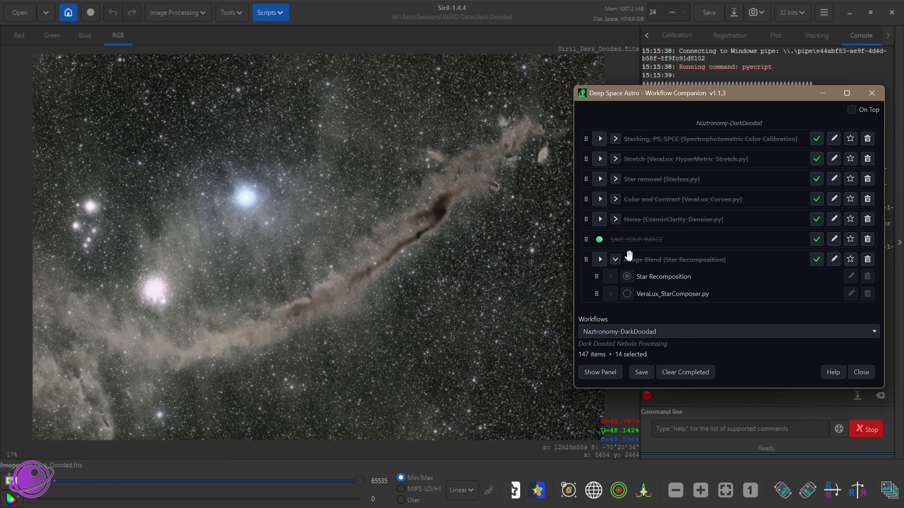
click(615, 260)
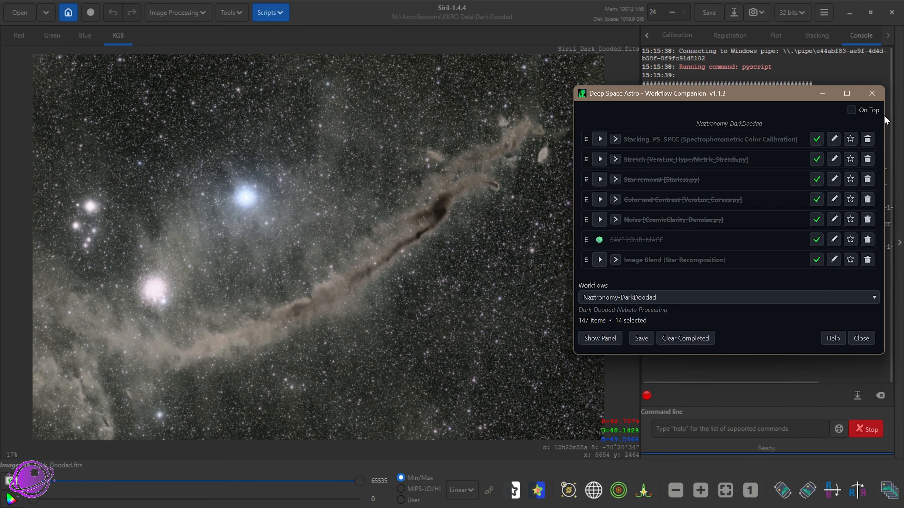
click(825, 97)
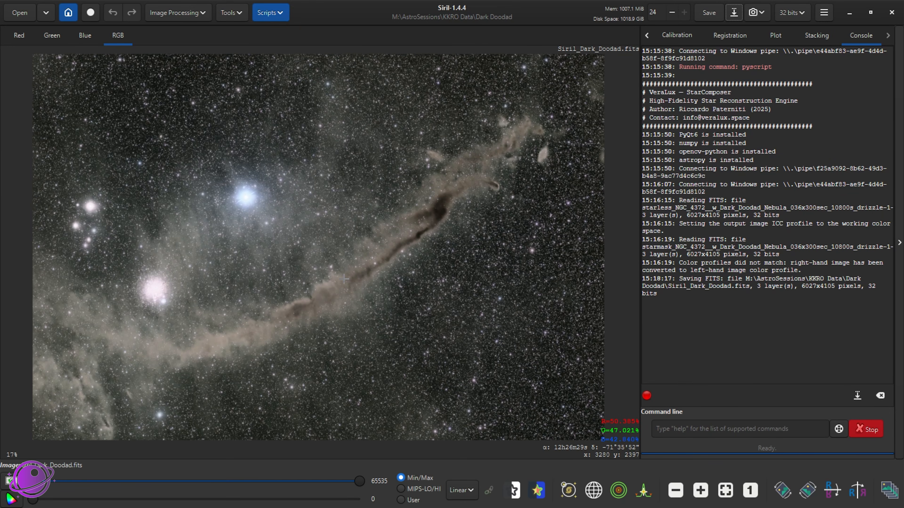
- Open Histogram Transformation on the saved image and compare the green channel's curve with the red and blue ones
scroll(344, 279, down, 3)
scroll(327, 279, up, 5)
scroll(312, 279, down, 4)
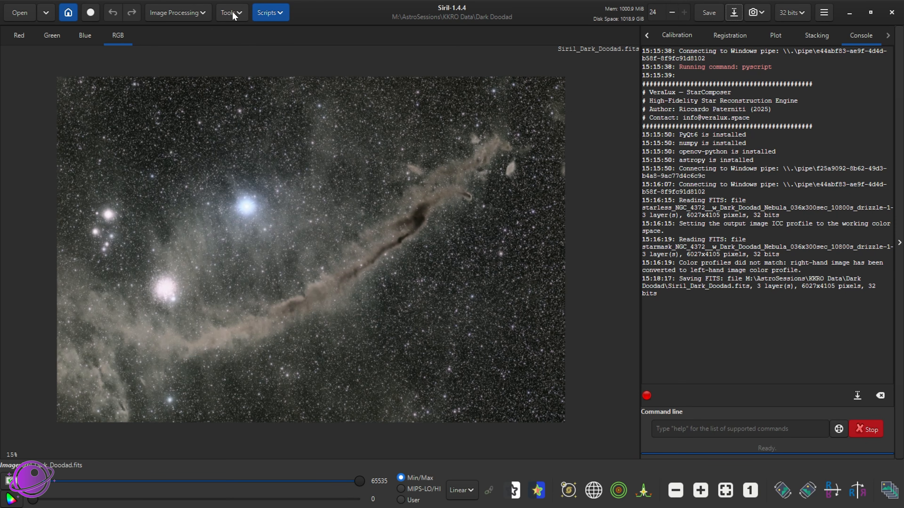
click(170, 14)
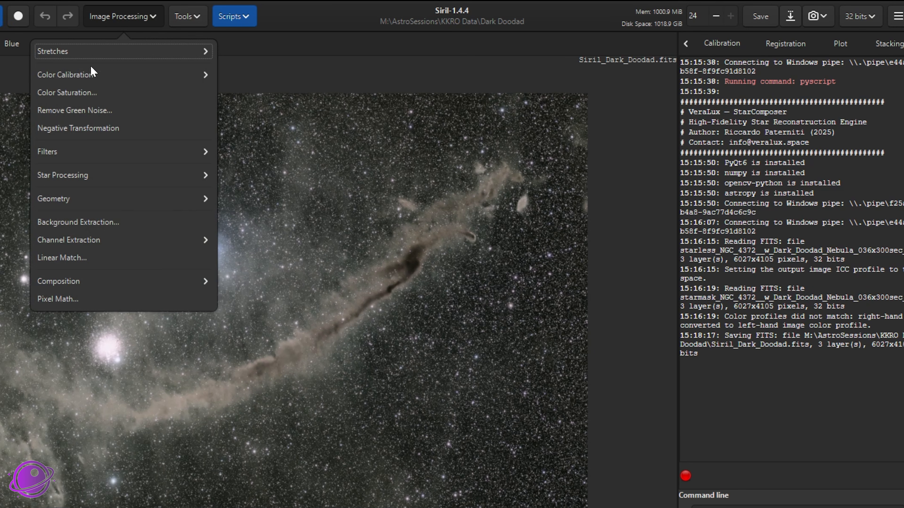
click(97, 51)
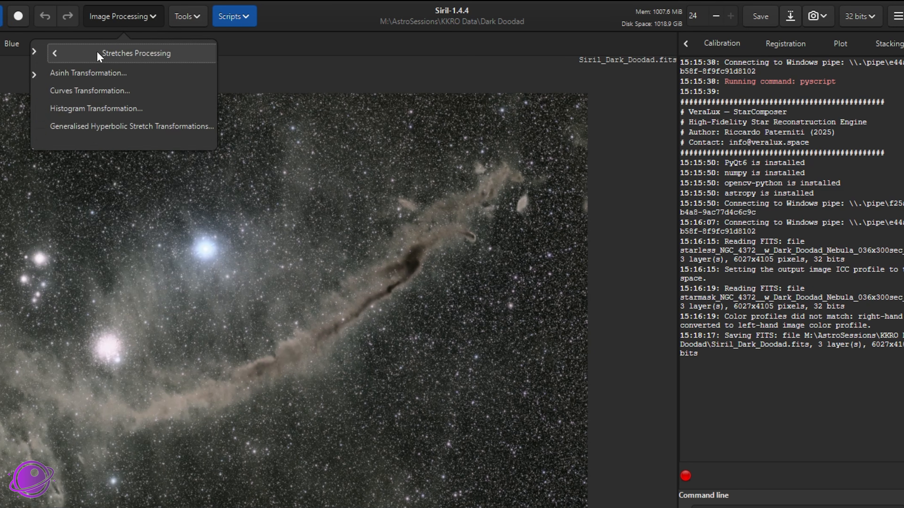
click(70, 112)
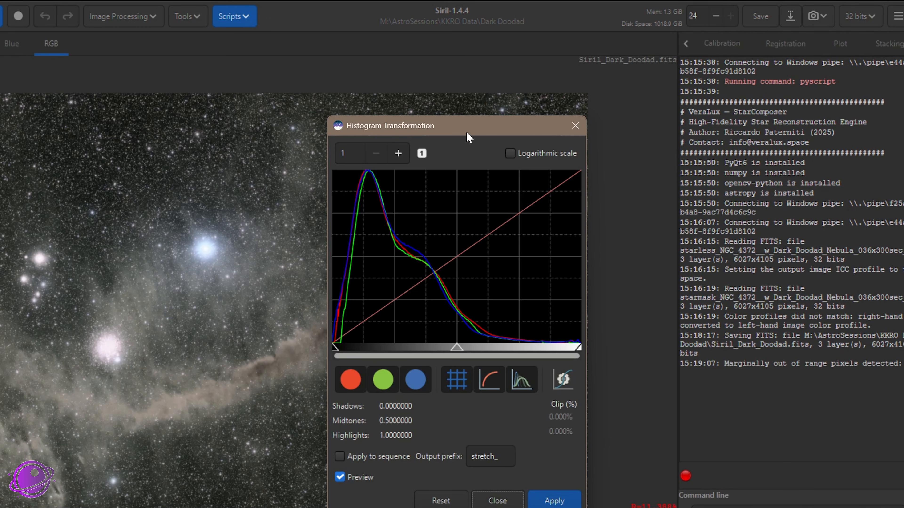
drag(466, 128, 631, 126)
click(548, 385)
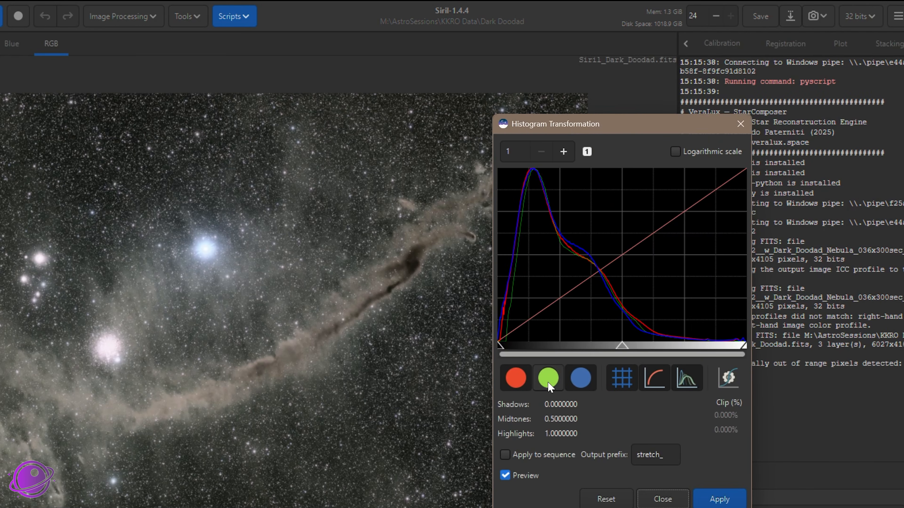
click(548, 385)
click(515, 379)
click(572, 378)
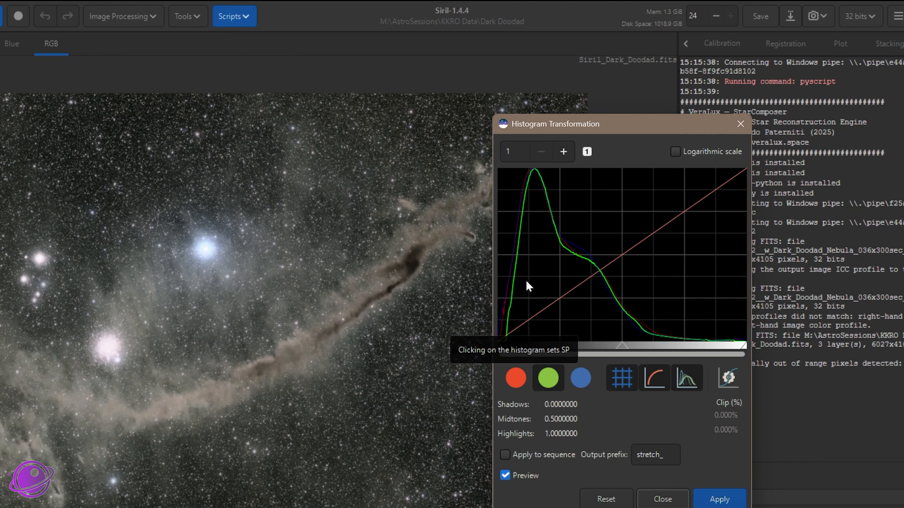
drag(543, 128, 662, 120)
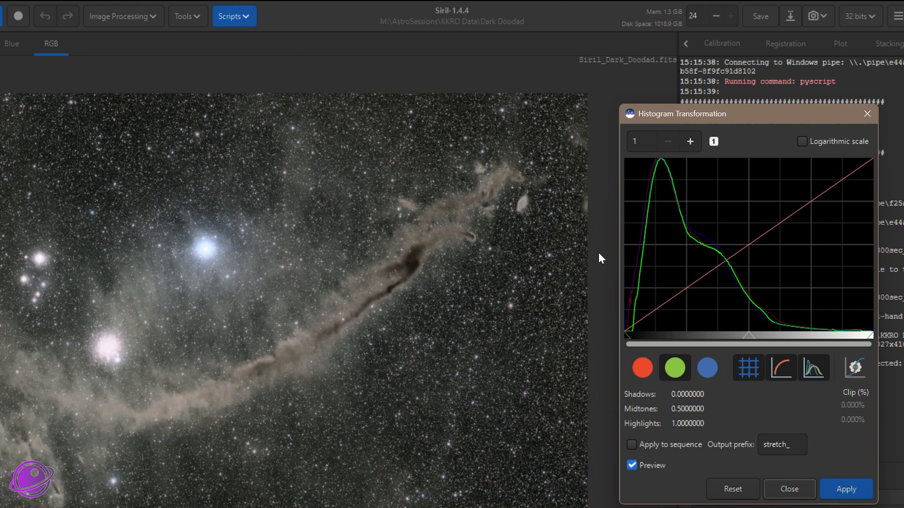
- Remove the green noise with the Average Neutral protection method and Preserve lightness enabled, and close the green noise reduction dialog
click(115, 19)
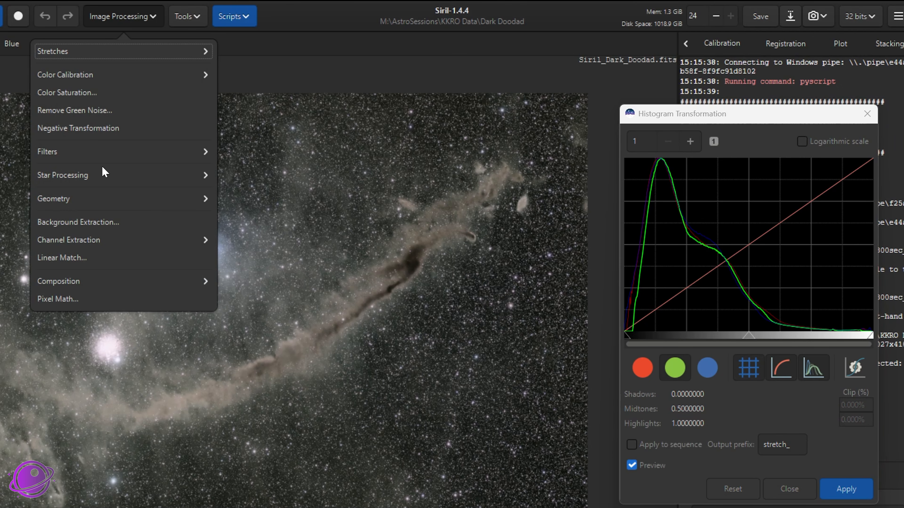
click(74, 110)
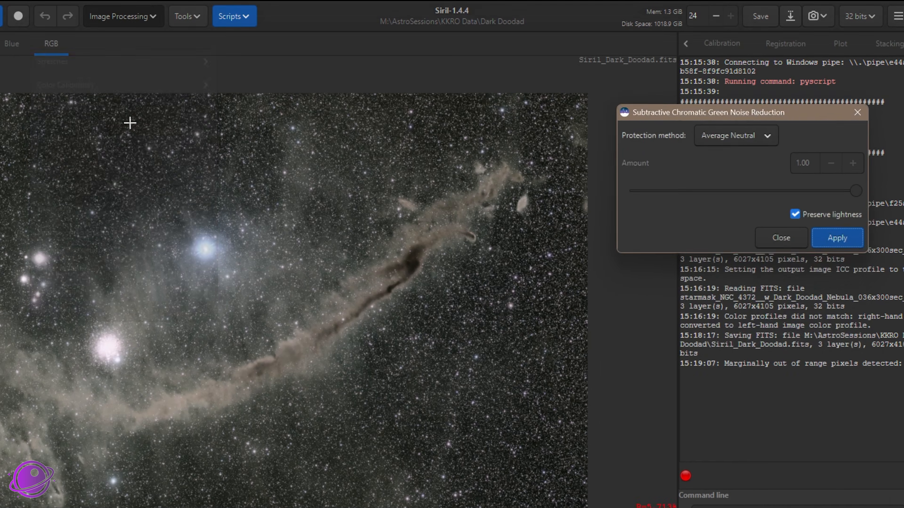
drag(799, 114, 651, 297)
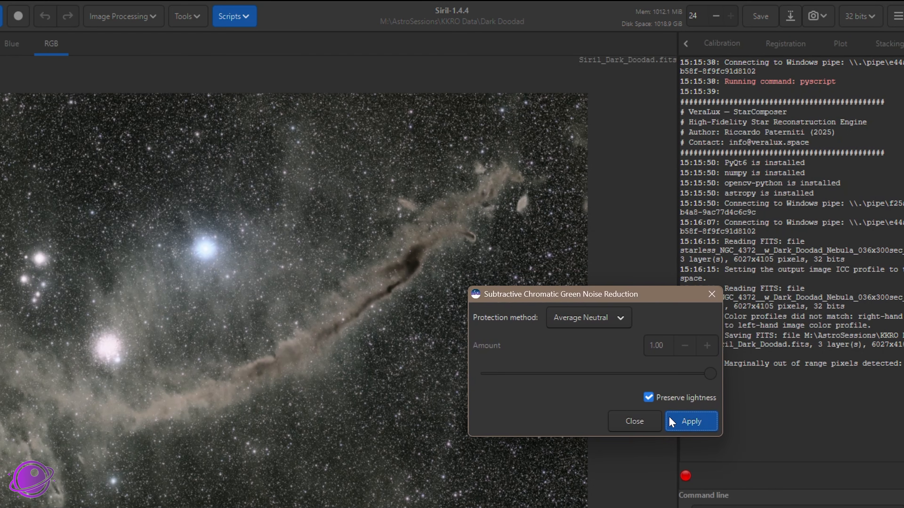
click(691, 421)
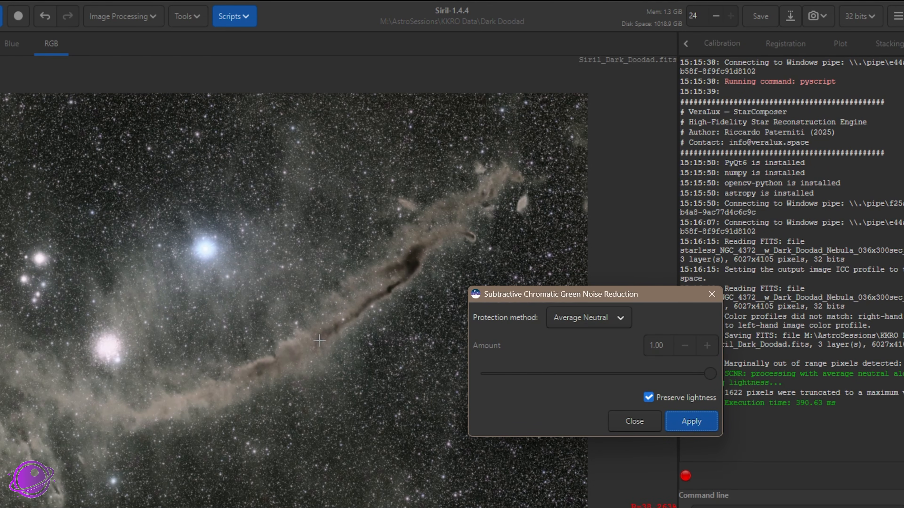
drag(656, 303, 502, 274)
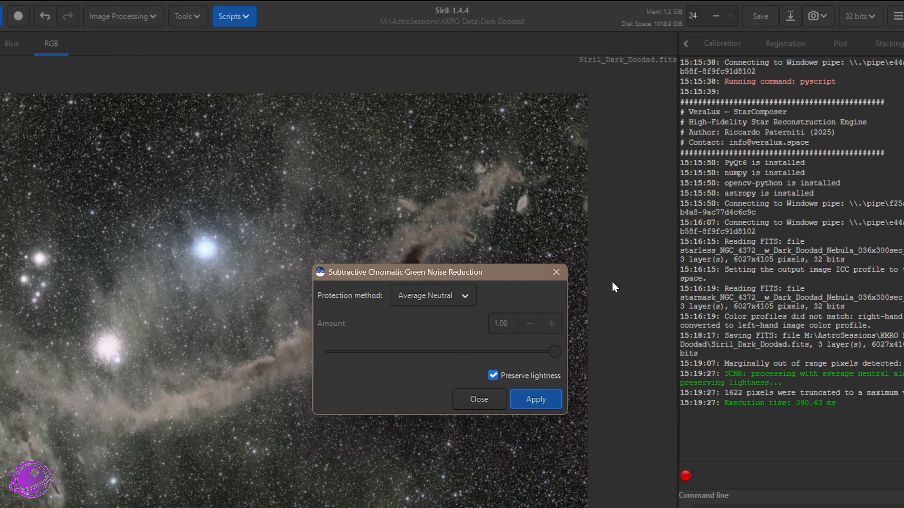
click(556, 273)
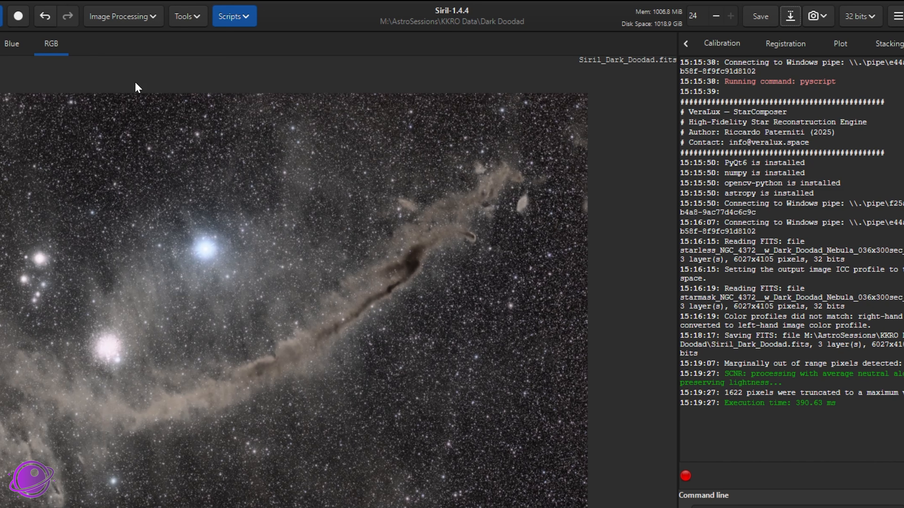
- Recheck the red, green and blue channel curves in Histogram Transformation, and close it without applying a stretch
click(121, 16)
click(77, 52)
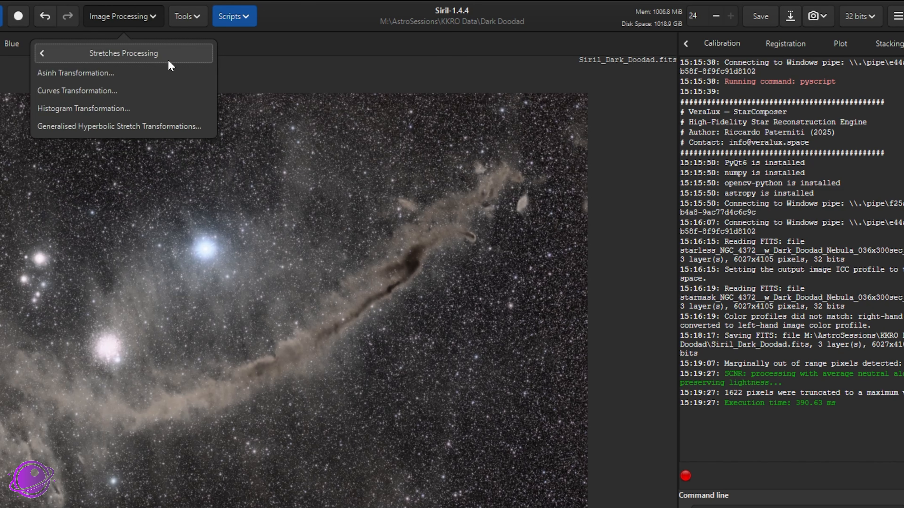
click(55, 109)
click(647, 366)
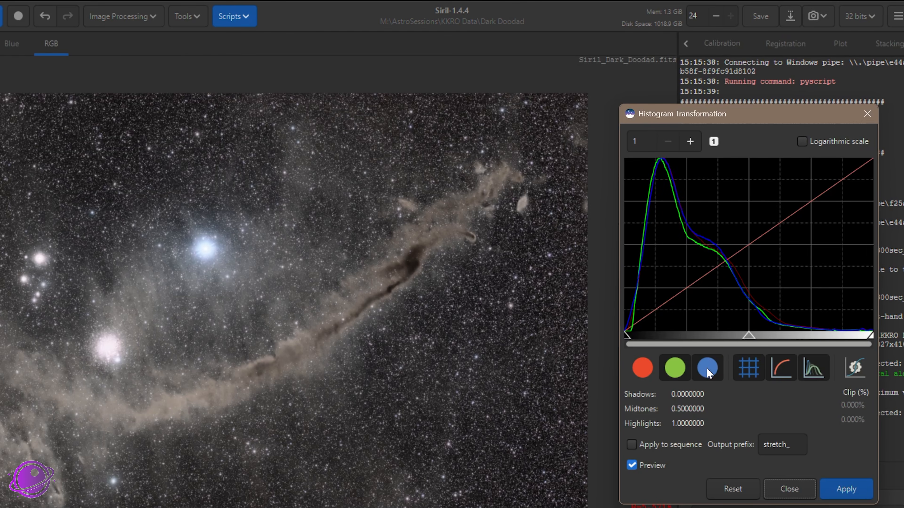
click(707, 367)
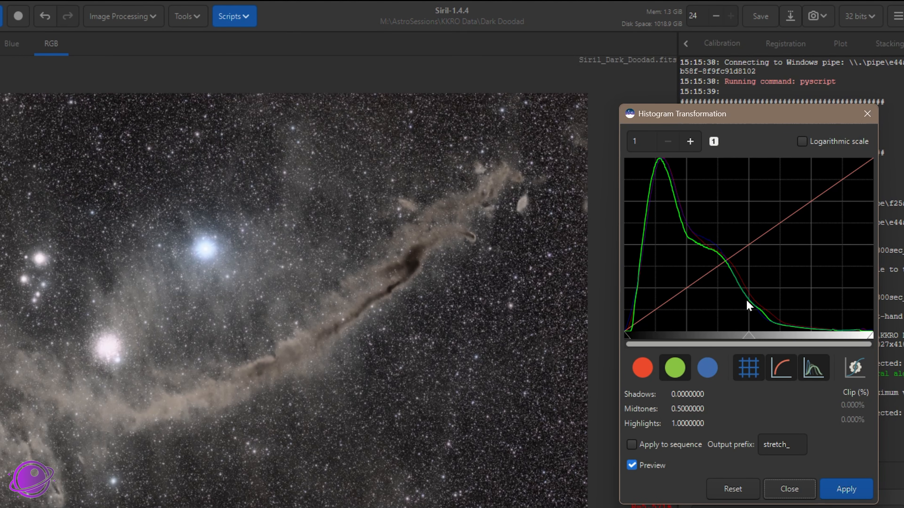
click(867, 113)
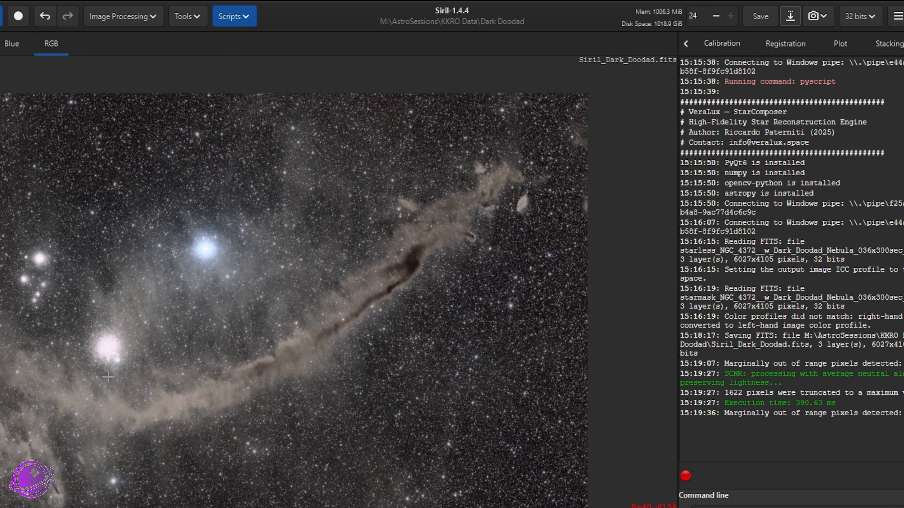
- Check the green-corrected nebula up close and as a whole, and save it under the existing file name
scroll(117, 372, up, 3)
scroll(487, 257, down, 2)
drag(545, 227, 248, 336)
scroll(408, 293, down, 2)
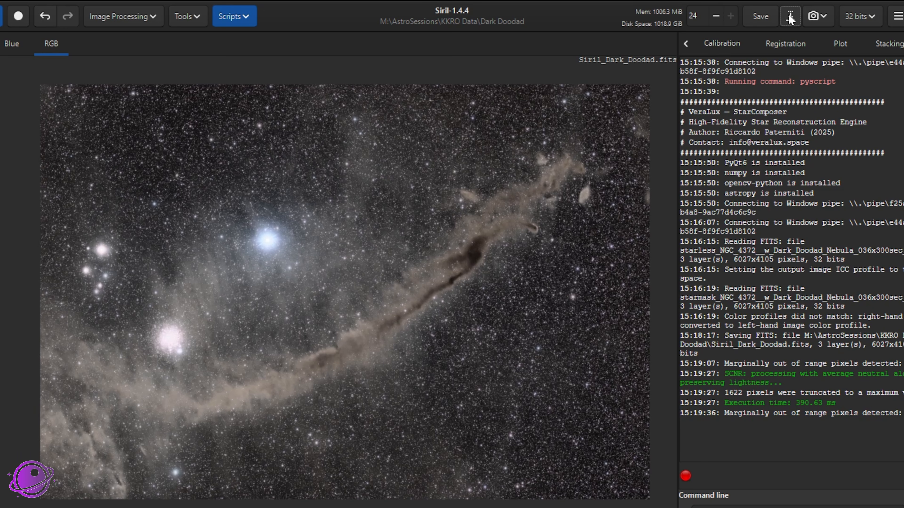
click(761, 16)
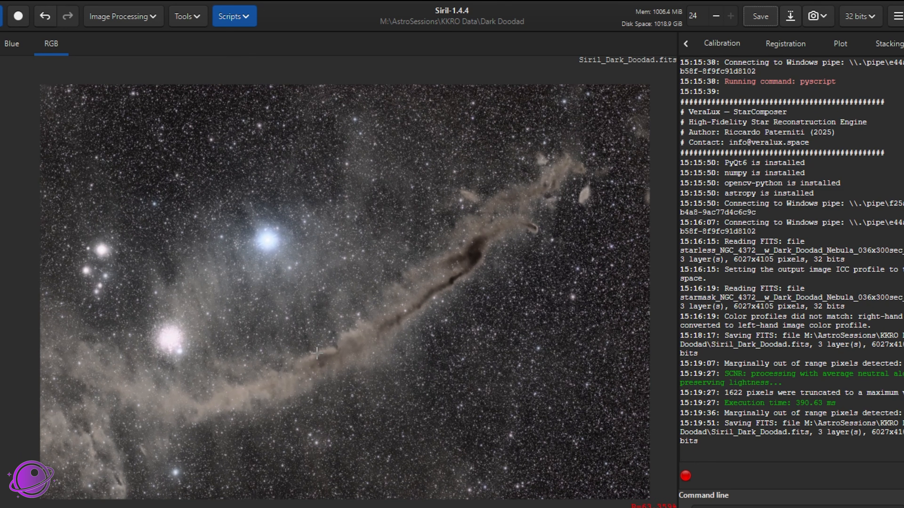
- Examine the bright star cluster up close and the finished nebula image as a whole
drag(549, 283, 485, 287)
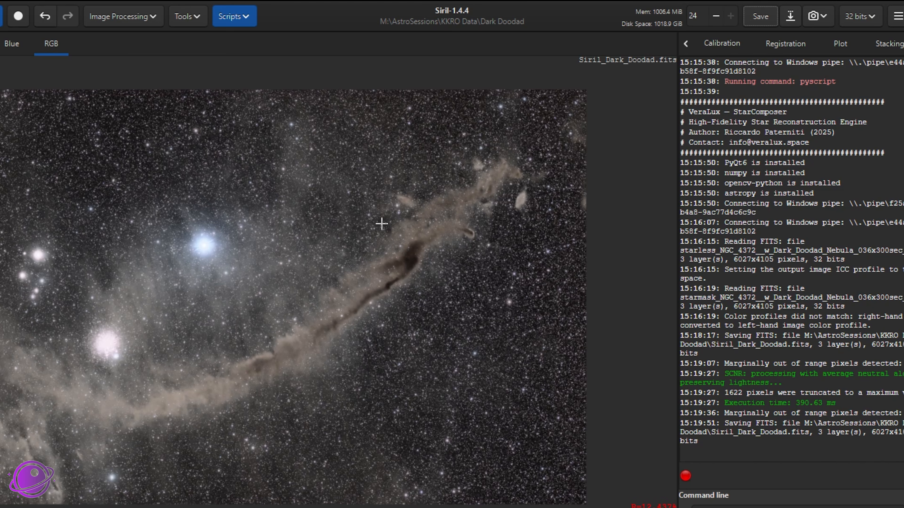
scroll(94, 353, down, 2)
scroll(94, 354, up, 6)
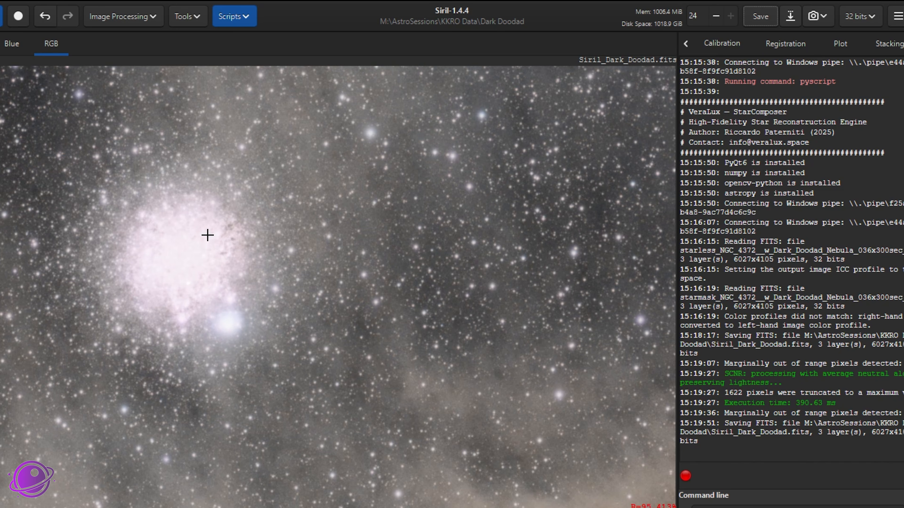
scroll(241, 290, down, 6)
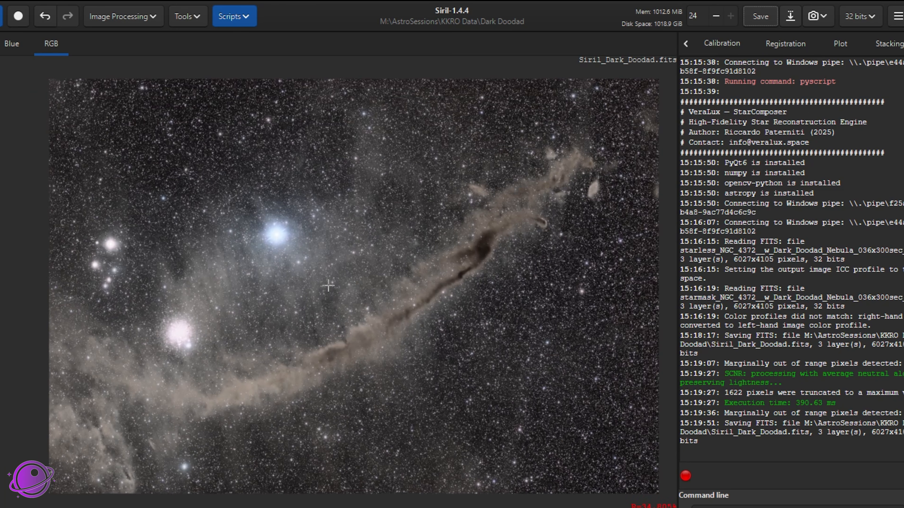